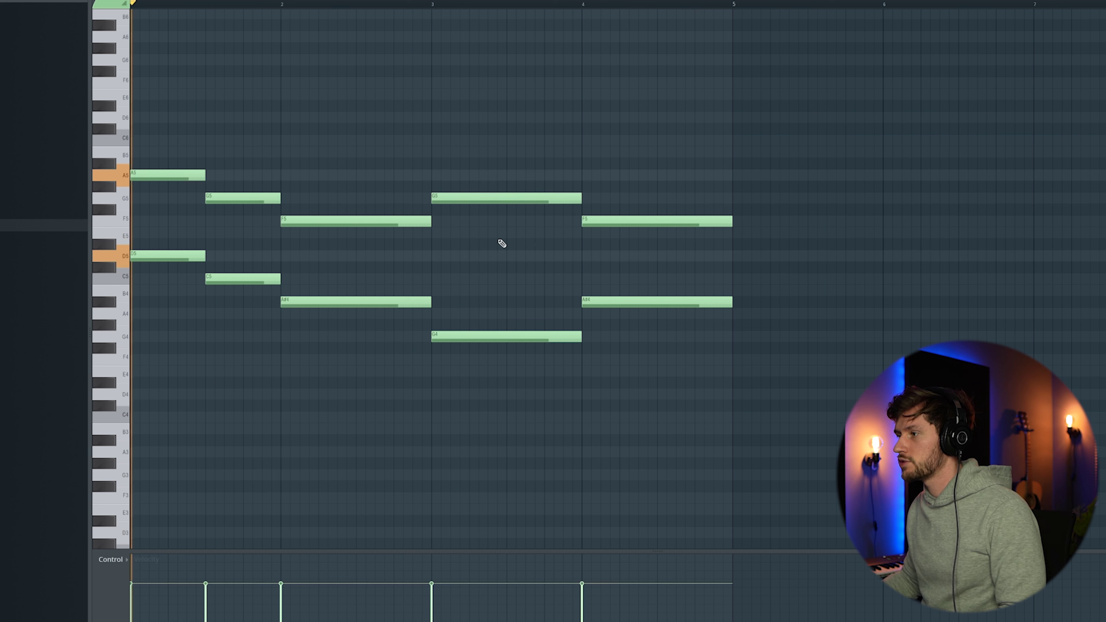
Layer two copies of the lower note line above the chords, one an octave higher and one starting on F6
scroll(456, 185, up, 1)
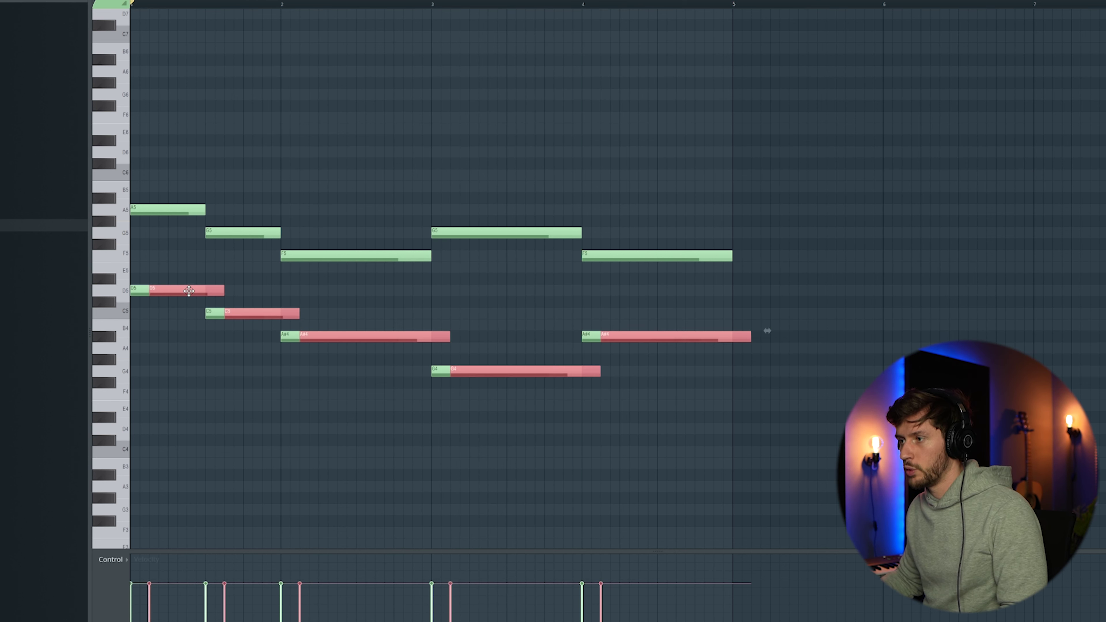
drag(188, 291, 171, 152)
key(ctrl+v)
drag(194, 295, 81, 111)
key(ctrl+d)
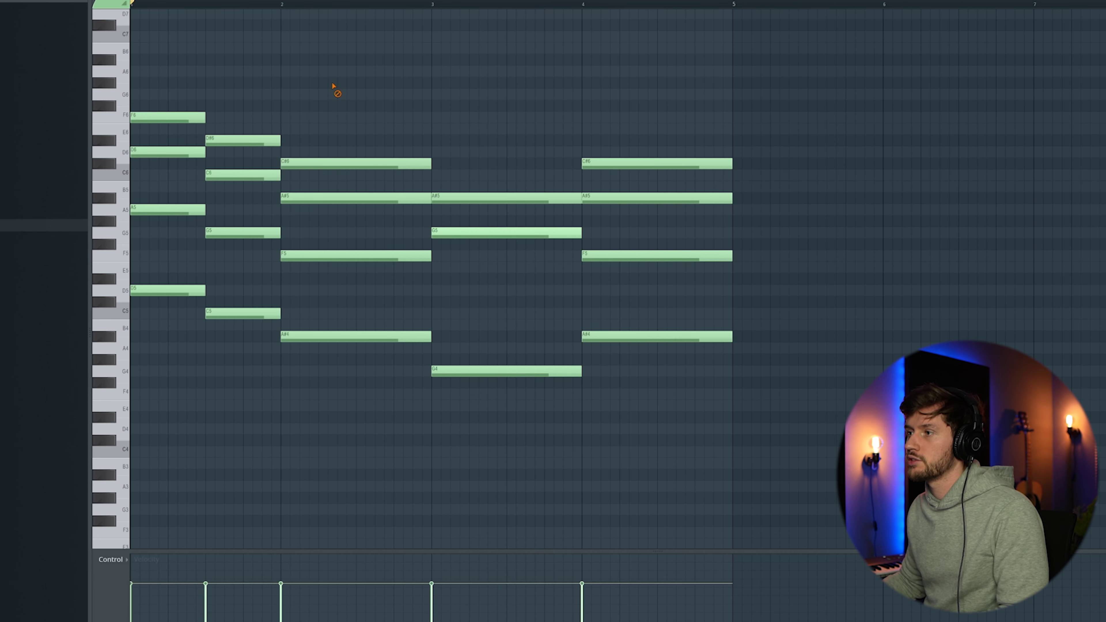
Raise the top notes of the second chord to E6 and of the third and last chords to D6, auditioning the progression
drag(234, 139, 233, 129)
drag(289, 162, 289, 151)
key(space)
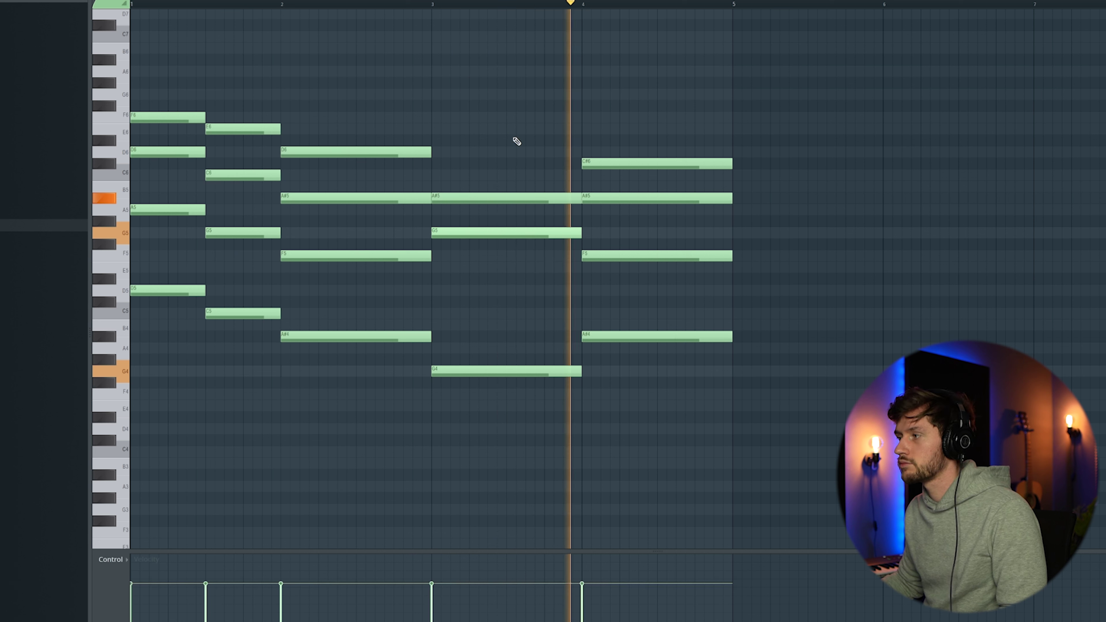
key(space)
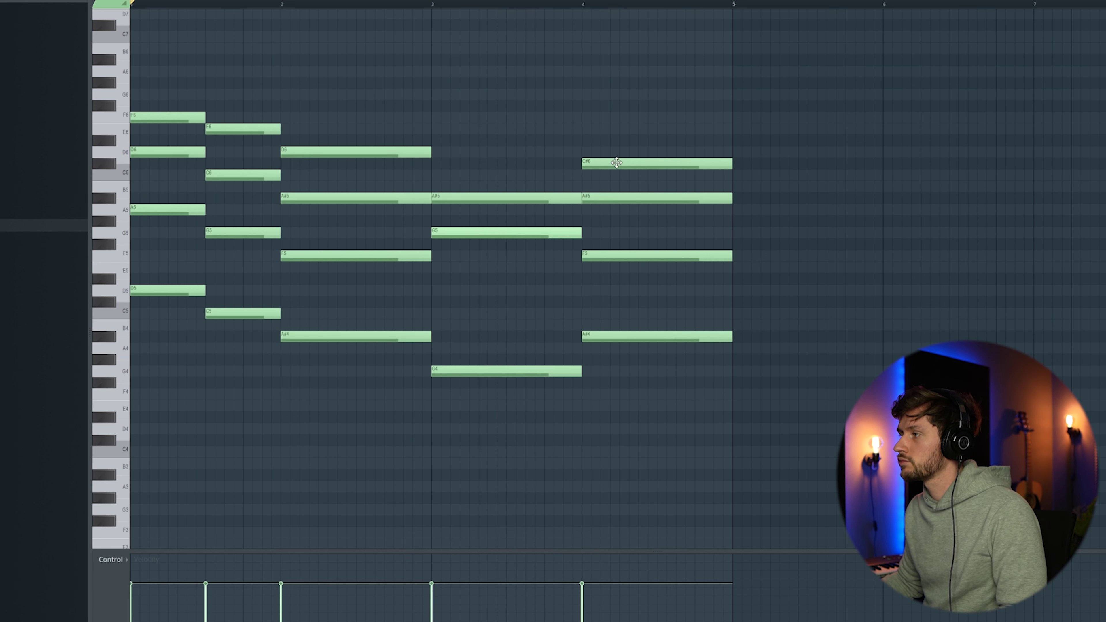
drag(612, 162, 610, 148)
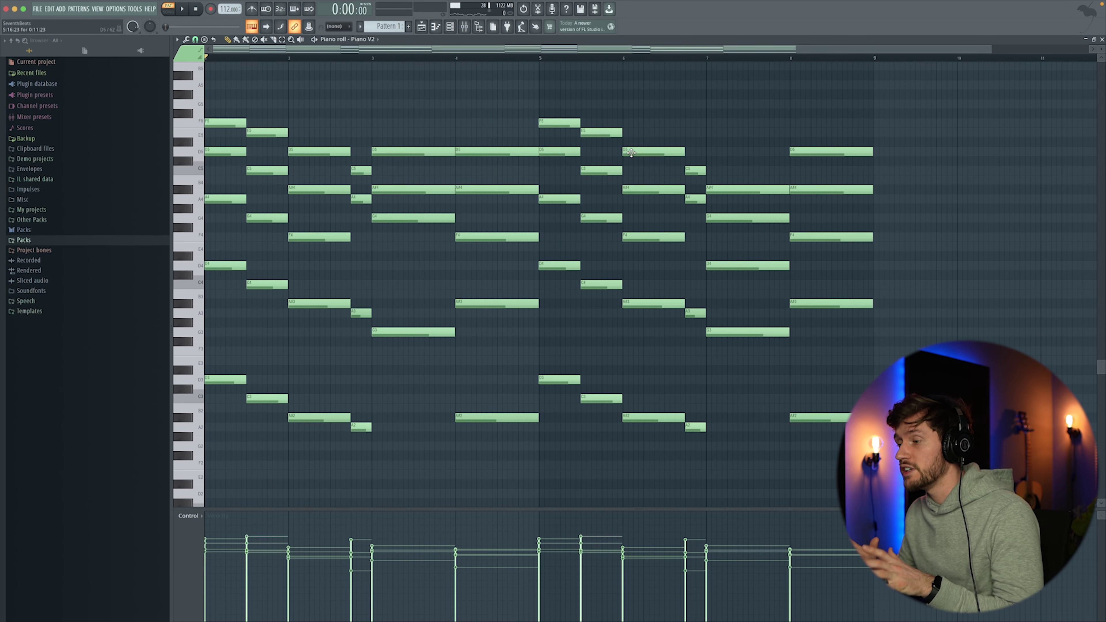
Play back the full piano chord pattern and insert a Kontakt instrument channel
key(space)
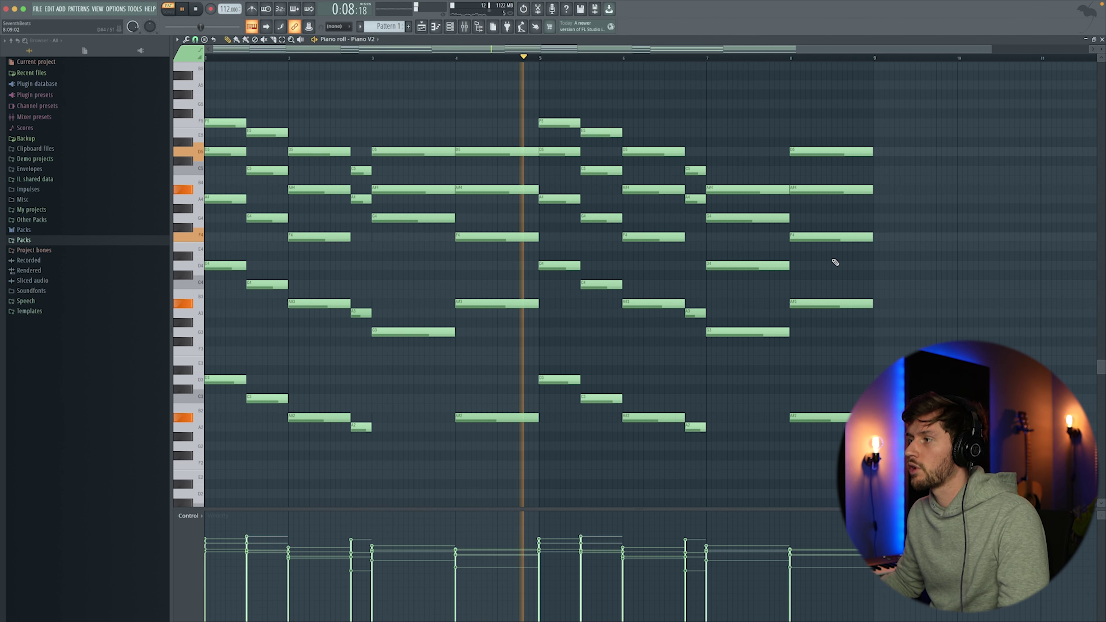
key(space)
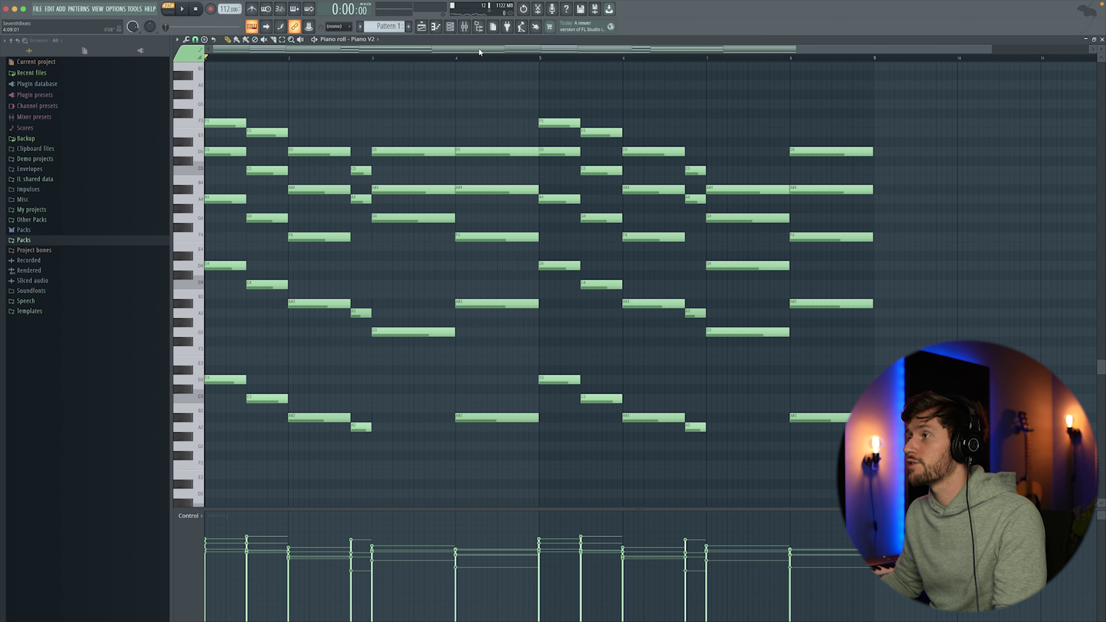
click(450, 27)
right_click(354, 234)
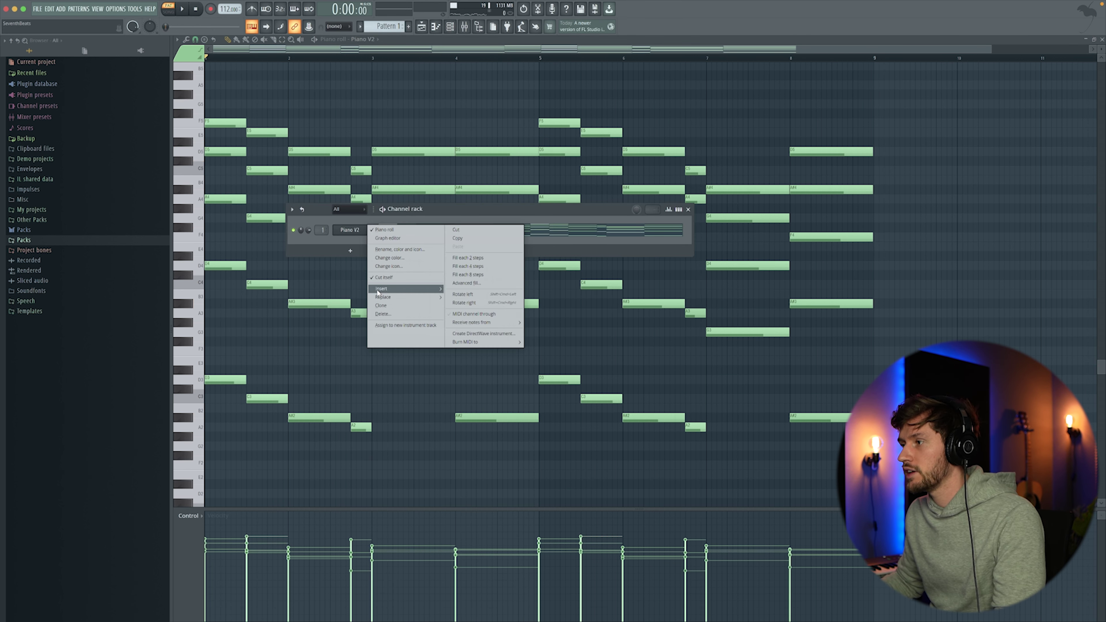
mouse_move(378, 290)
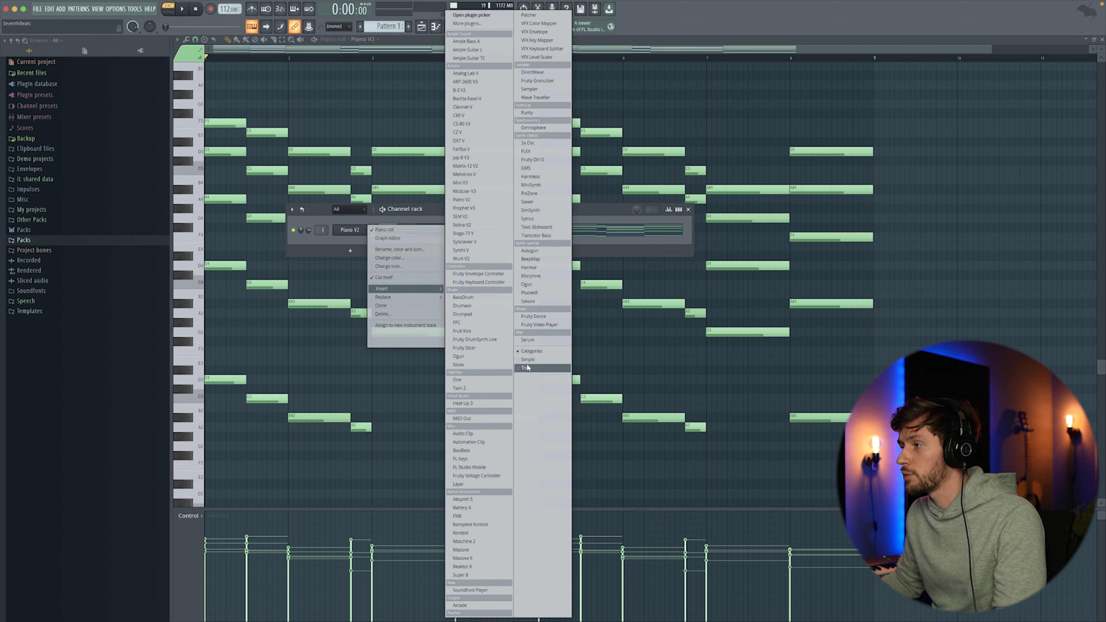
click(461, 533)
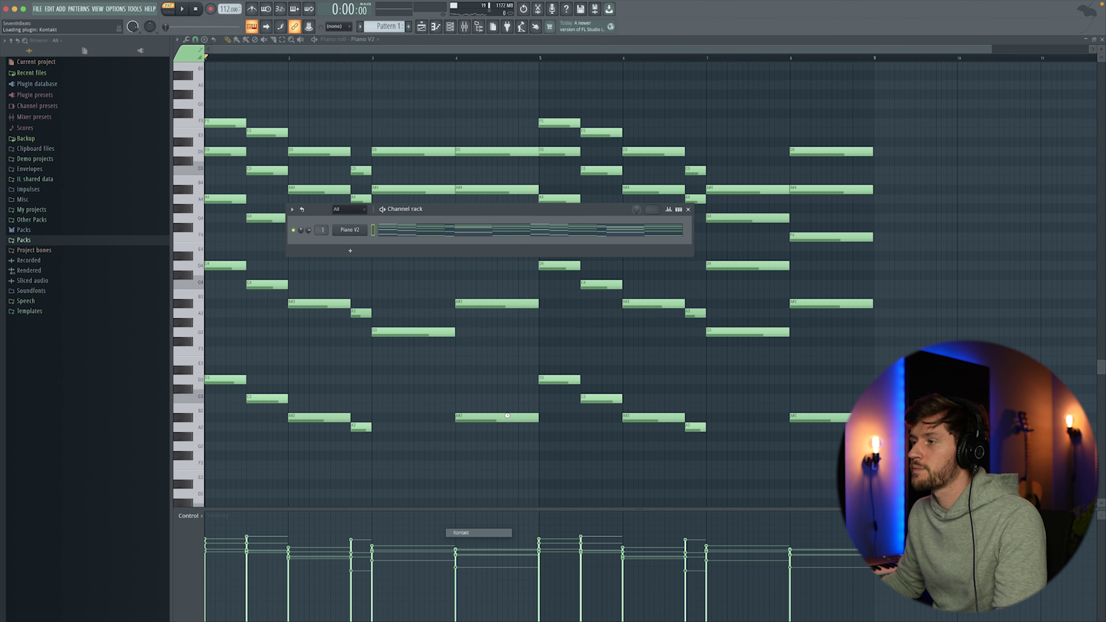
Load the TC.nki guitar from the Ilya Efimov quick-load folder into Kontakt and close the plugin window
click(333, 377)
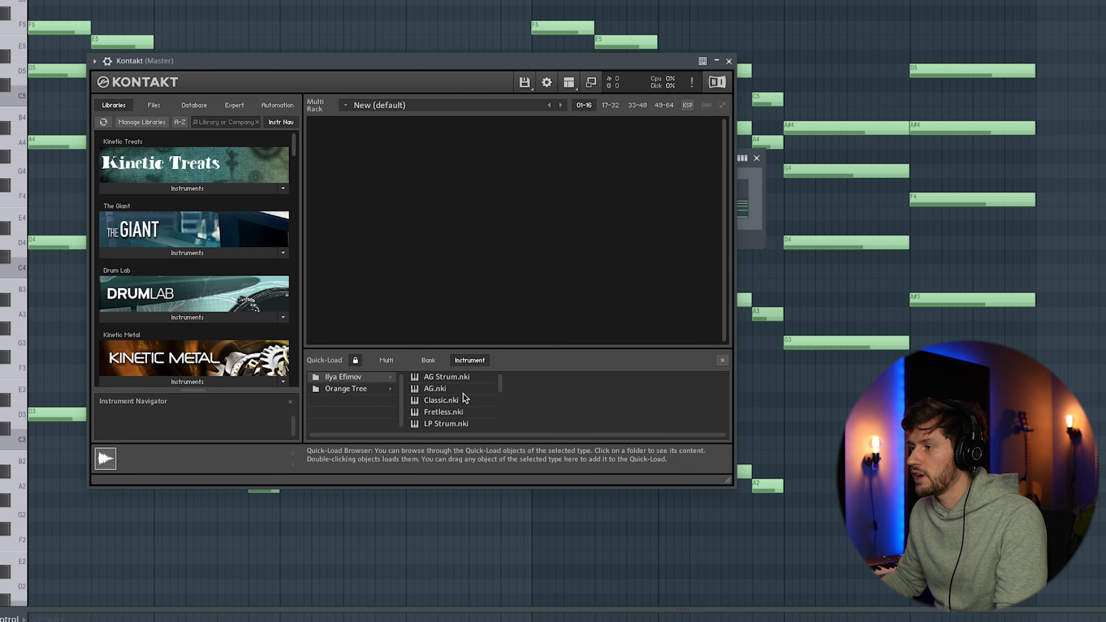
scroll(495, 385, down, 3)
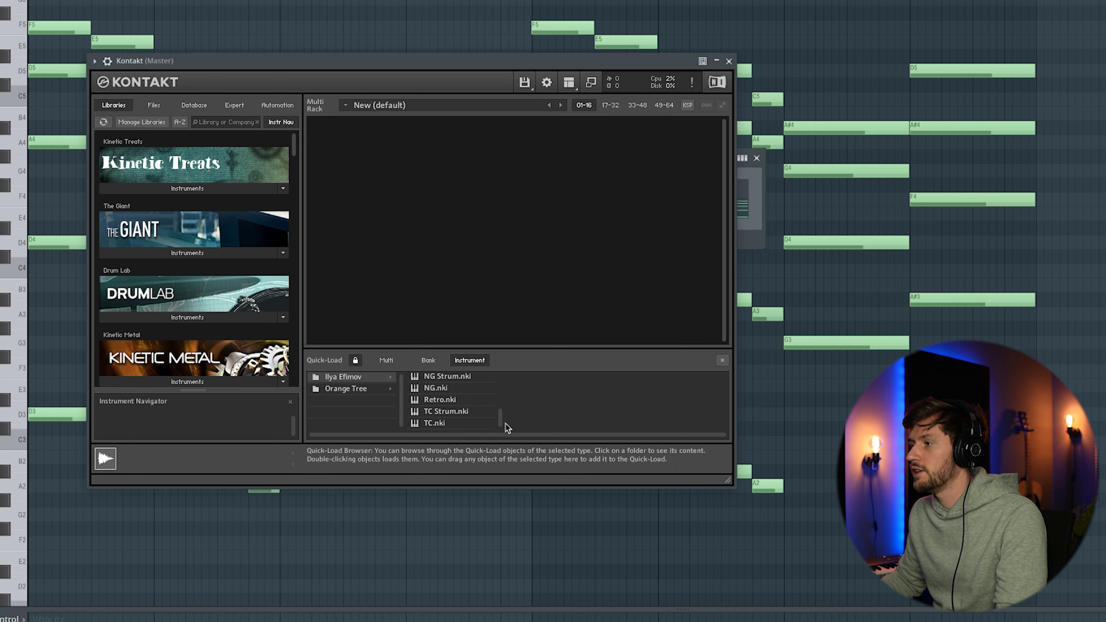
drag(436, 424, 551, 309)
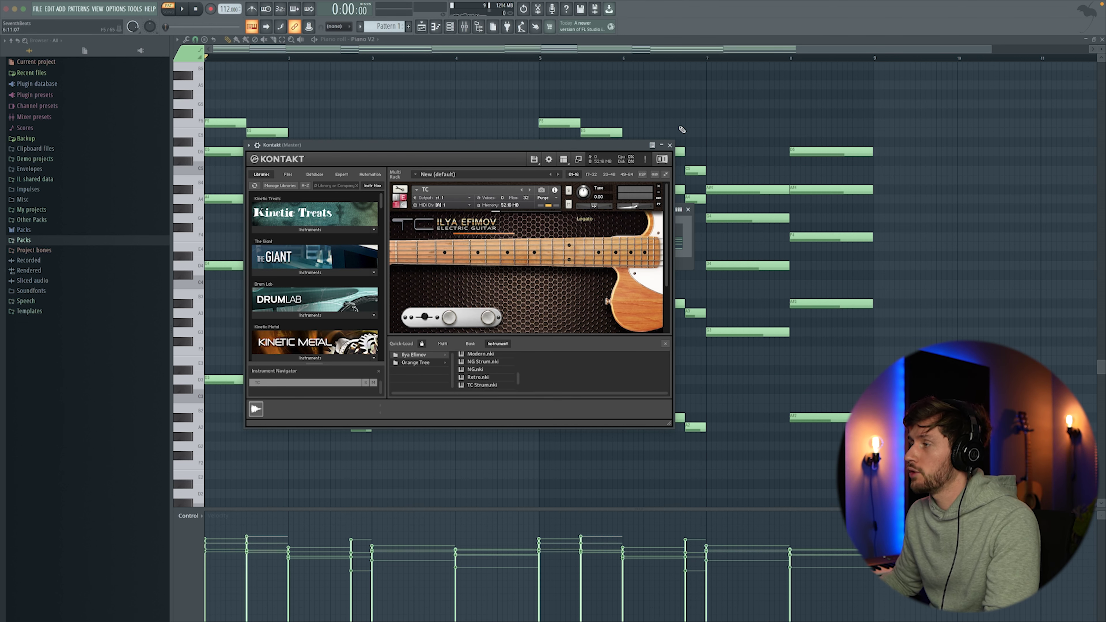
click(671, 145)
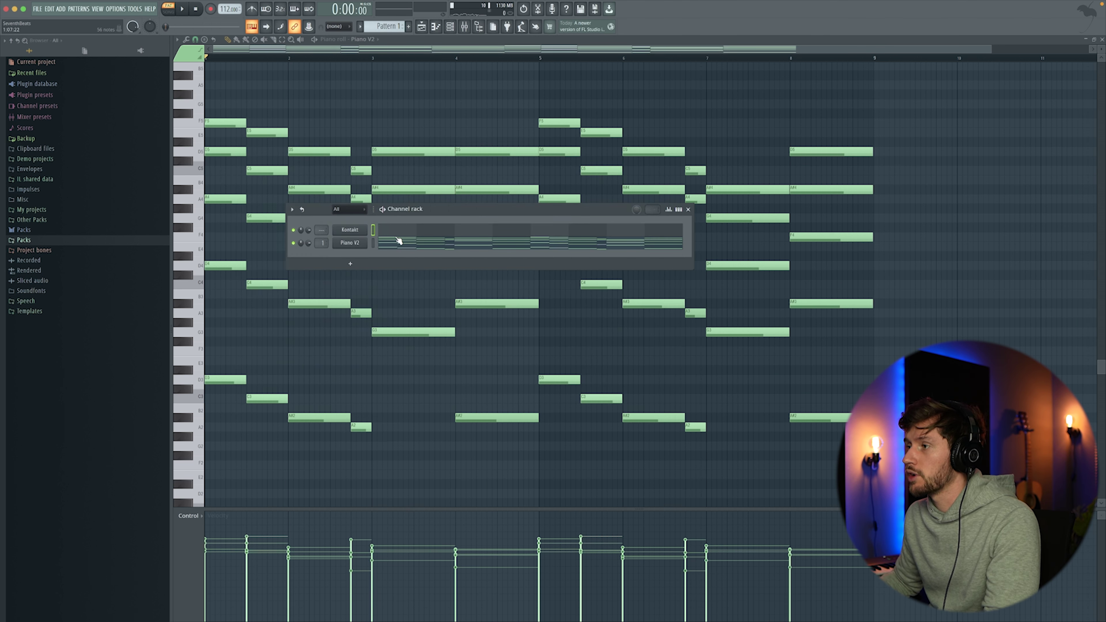
Start a Kontakt melody over the first chords with notes D6, C6, A5 and D5, trimming A5 to end where D5 begins
click(404, 231)
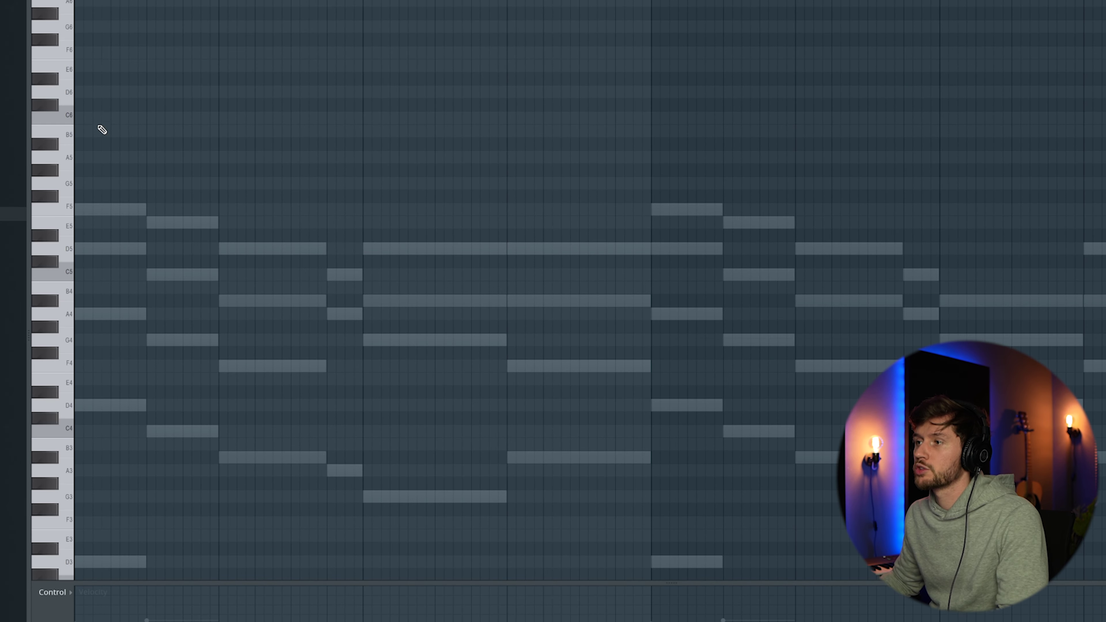
click(148, 119)
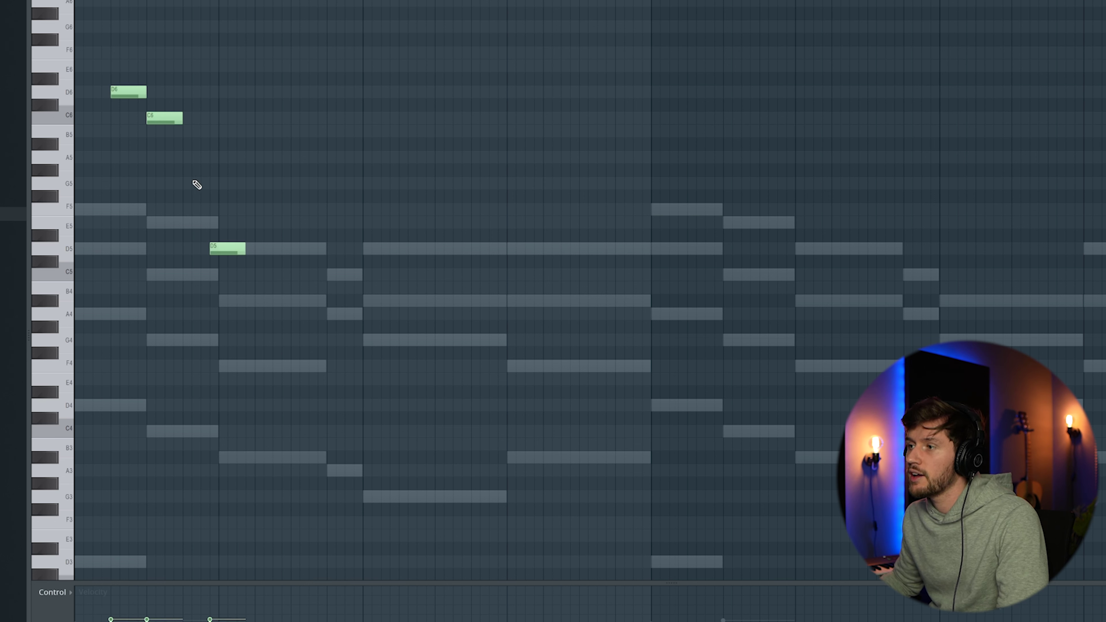
click(186, 158)
key(space)
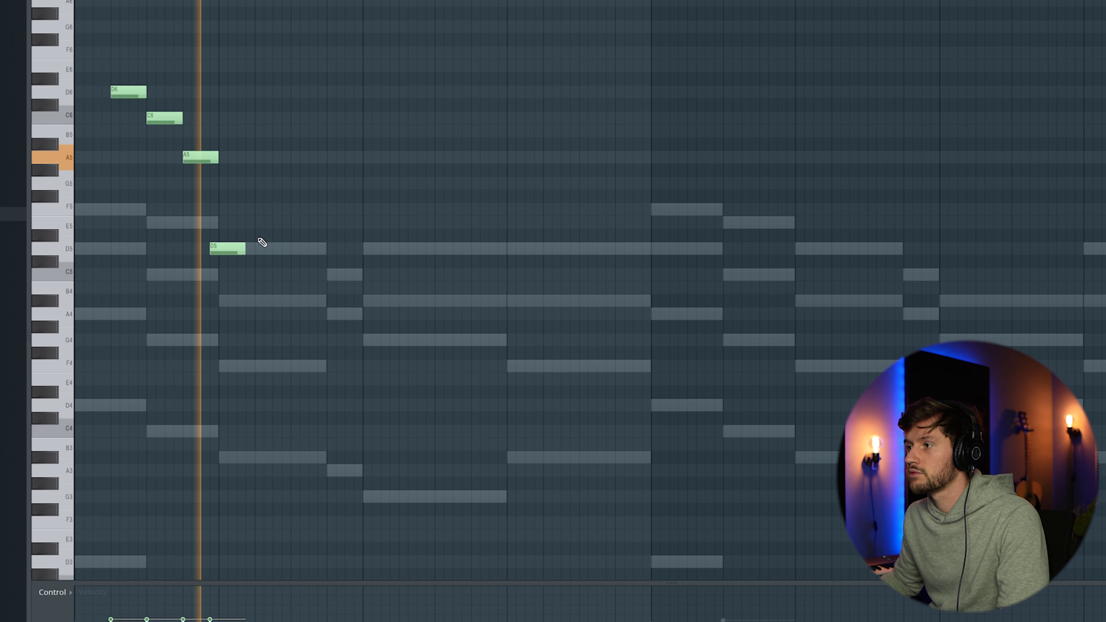
key(space)
key(space)
drag(218, 158, 210, 157)
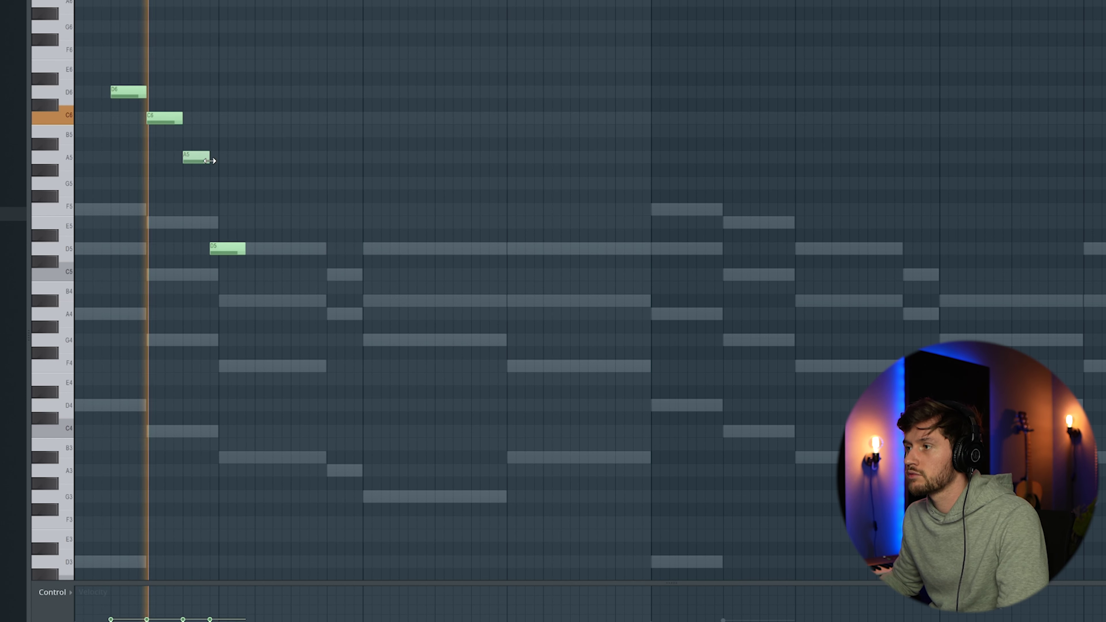
key(space)
Lengthen the fourth melody note and raise it to E5, and add short D5, E5, G5 and A5 notes after it
drag(245, 249, 290, 249)
drag(229, 245, 229, 219)
click(292, 250)
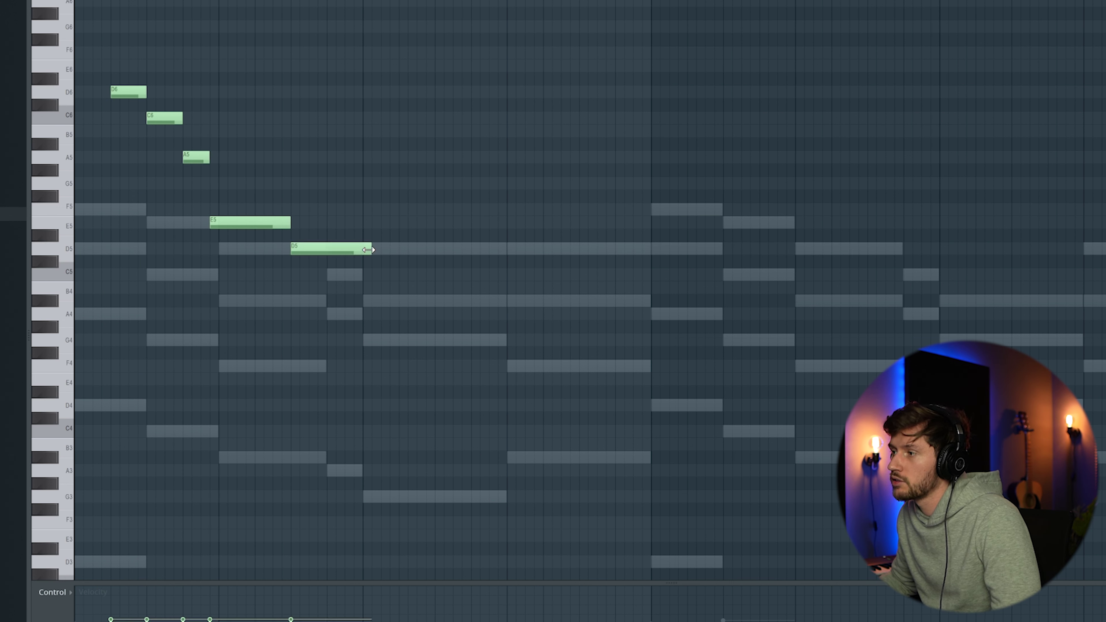
click(315, 222)
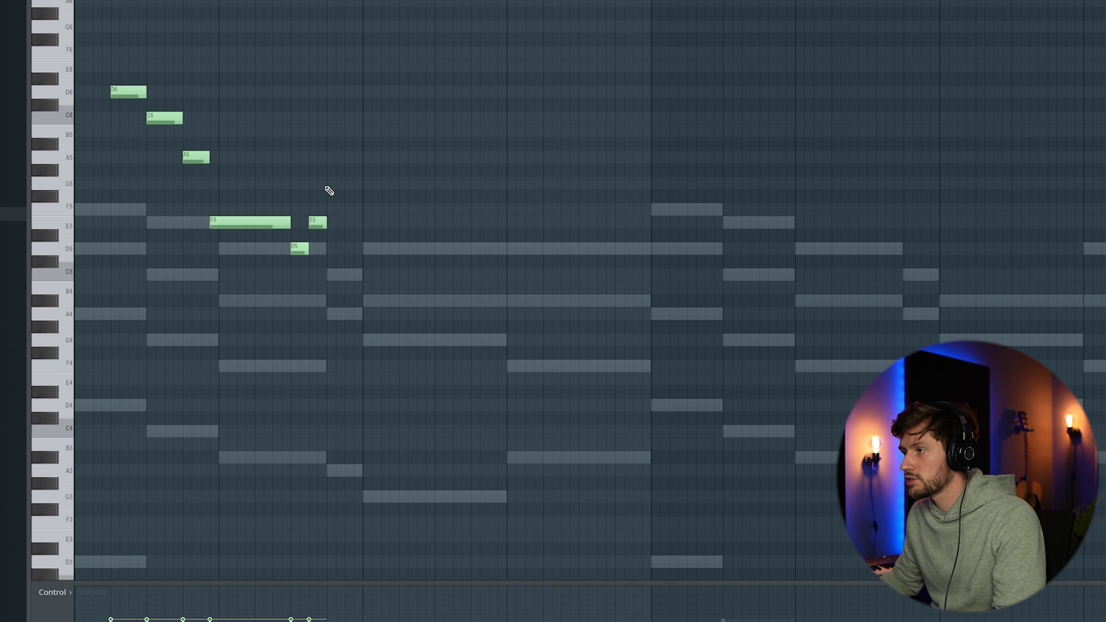
click(348, 158)
key(space)
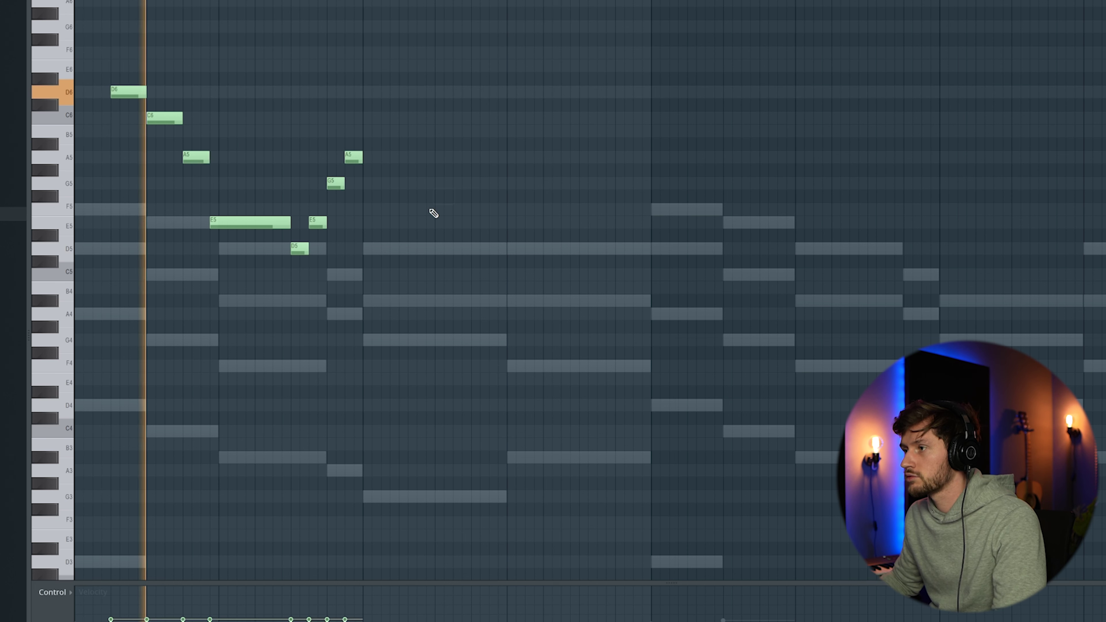
key(space)
Raise both E5 melody notes to F5 and audition the melody
drag(230, 215, 230, 201)
key(space)
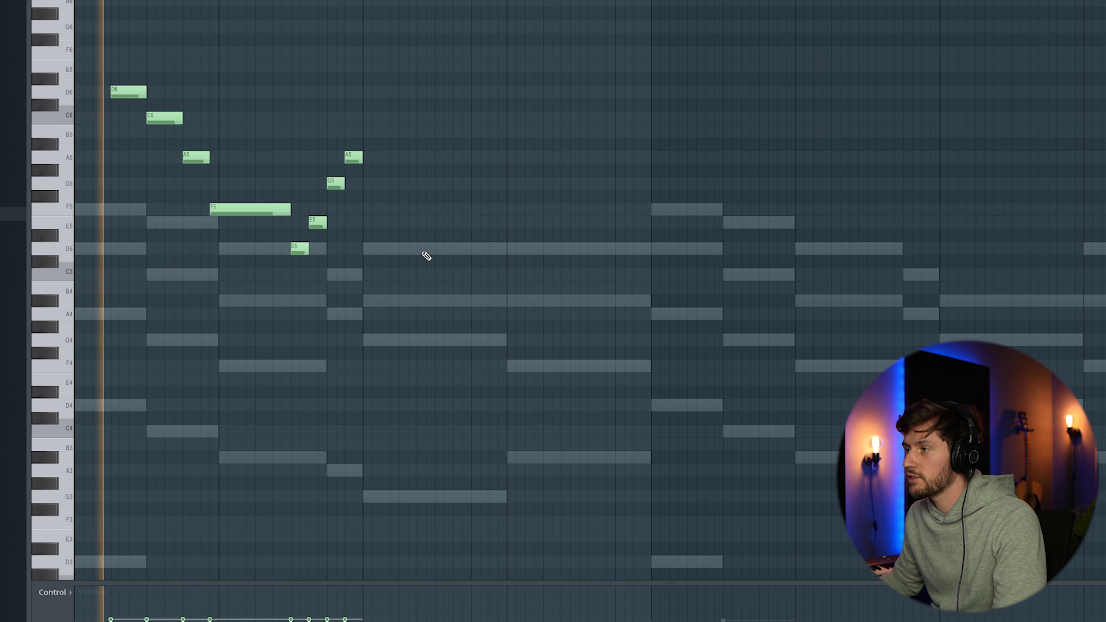
drag(319, 221, 319, 209)
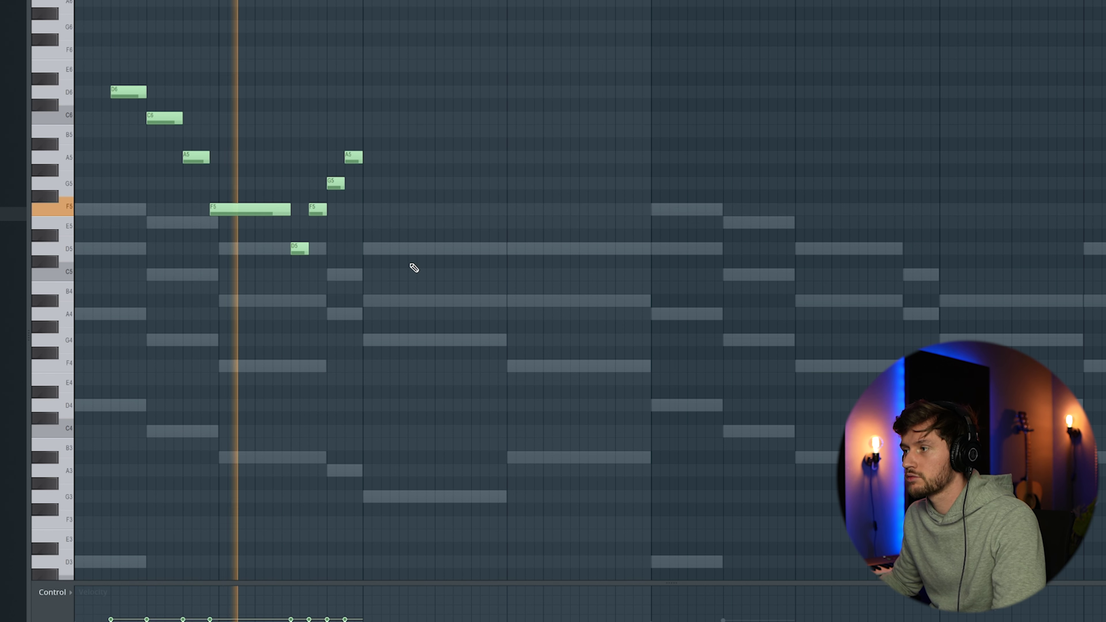
key(space)
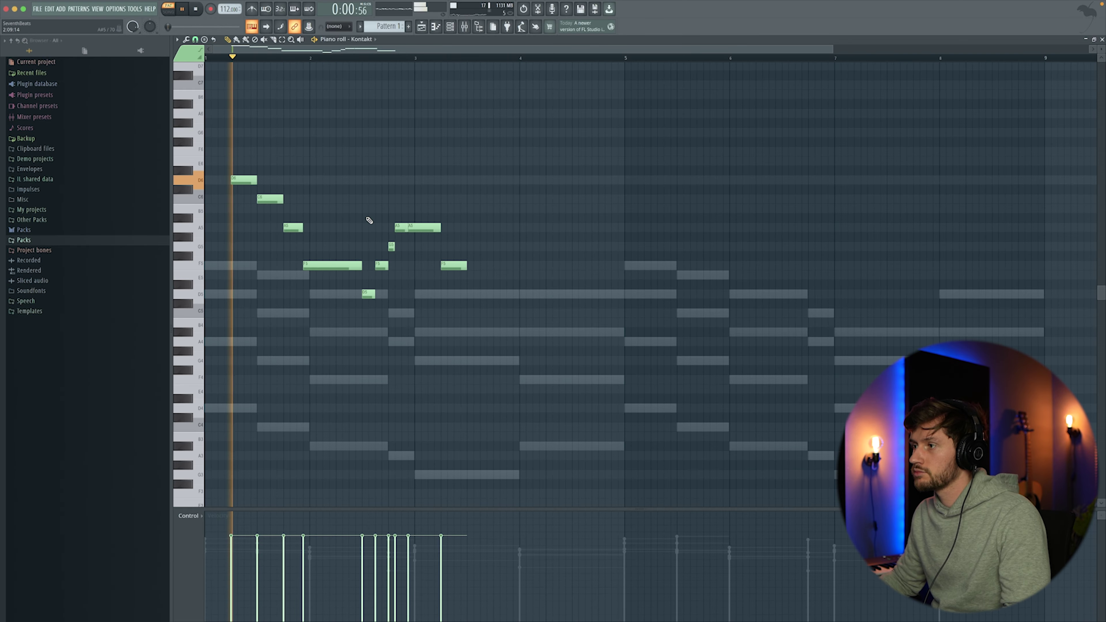
Duplicate the six-note phrase from the short D5 through the last F5 directly after itself and deselect it
drag(363, 213, 484, 328)
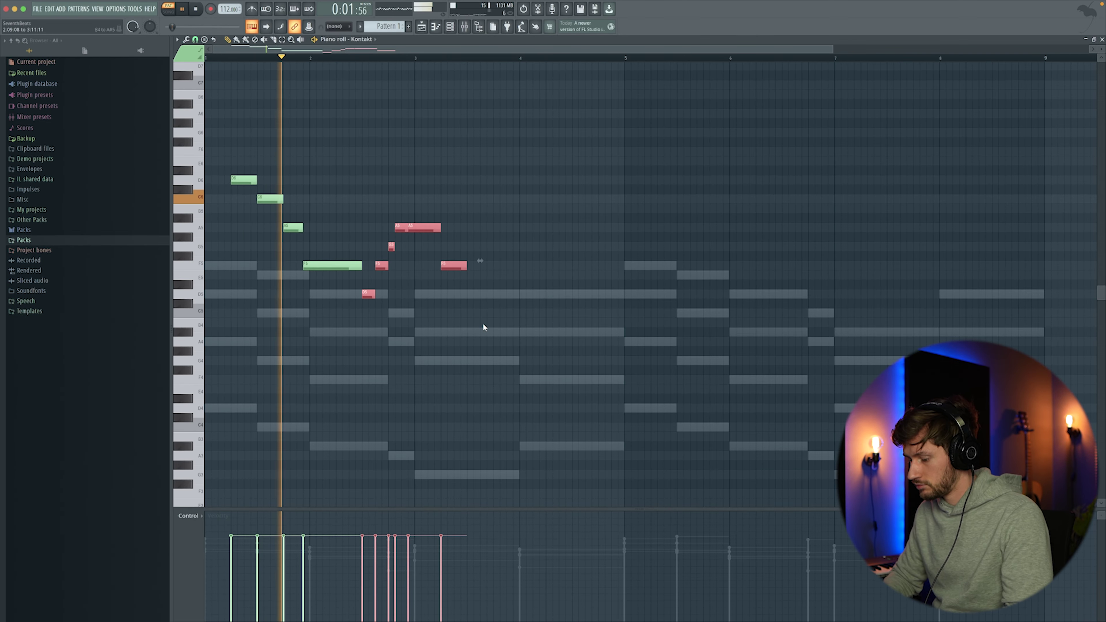
key(ctrl+b)
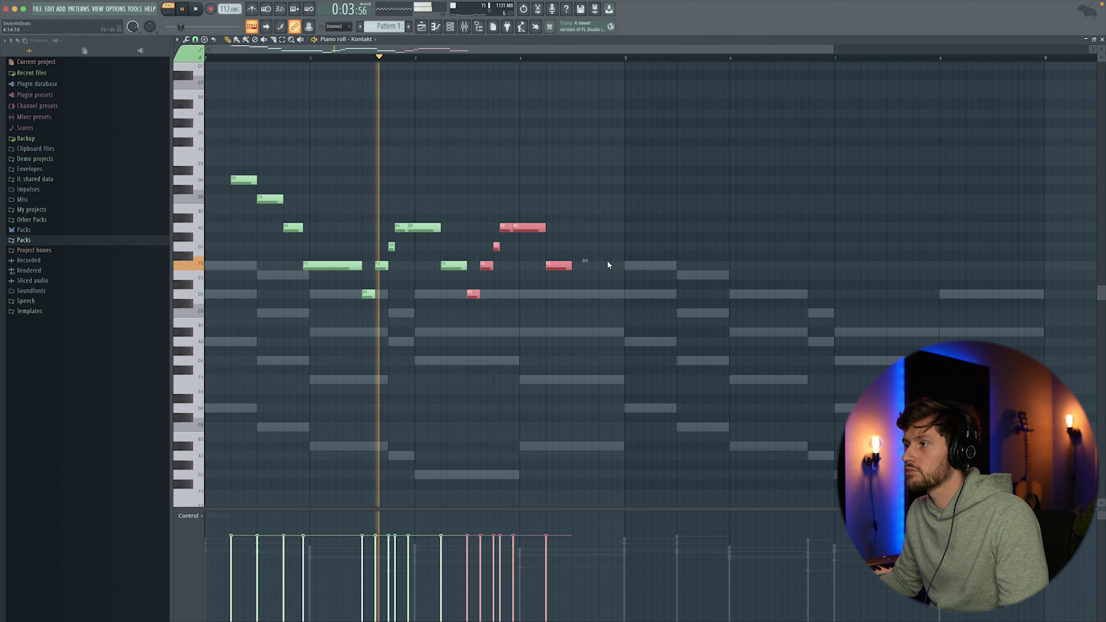
click(634, 264)
right_click(637, 268)
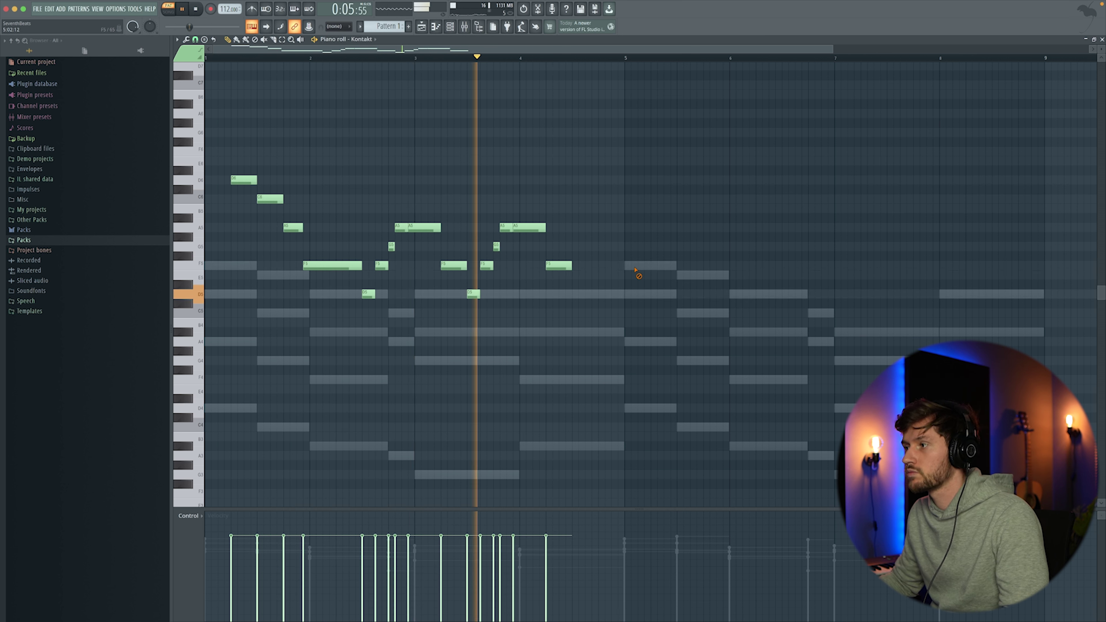
key(space)
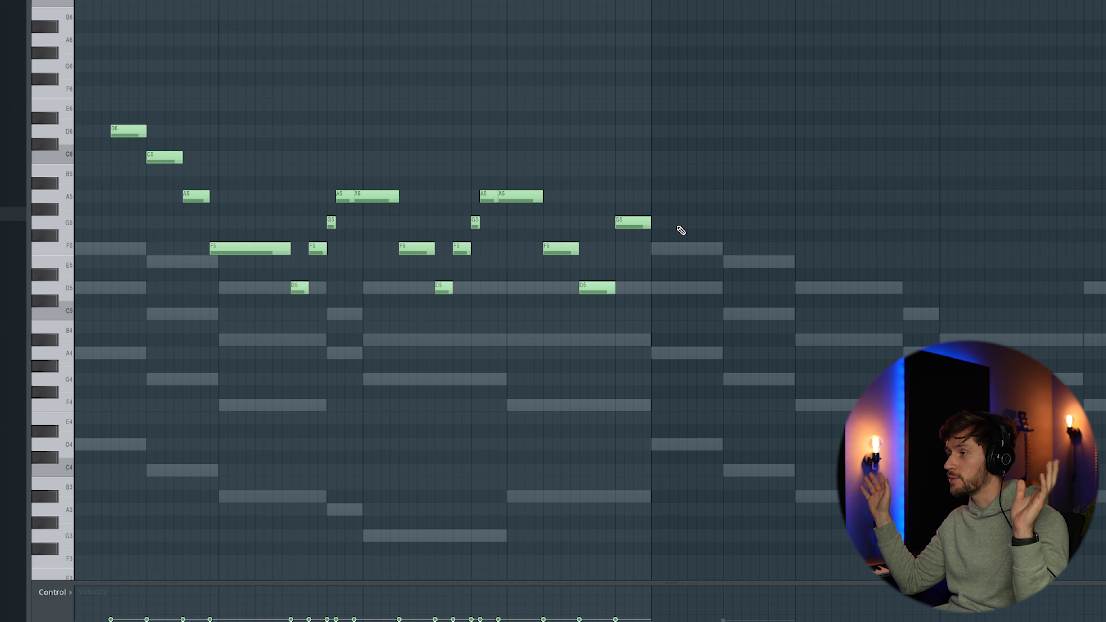
Play back the guitar melody with the chords and insert a Serum instrument channel, moving its window clear of the edge
key(space)
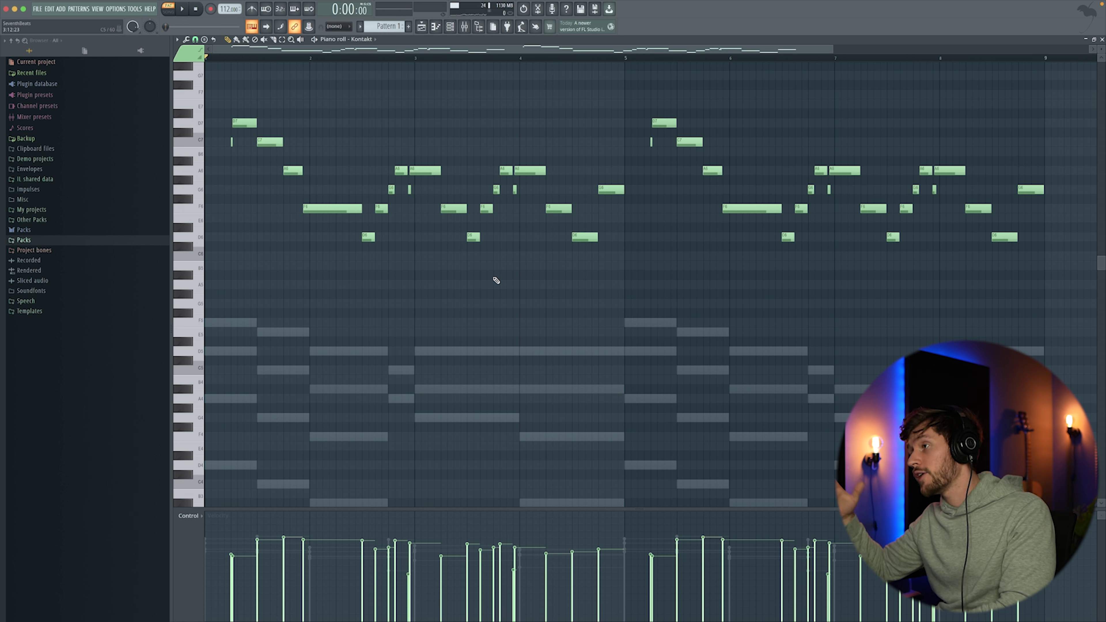
key(space)
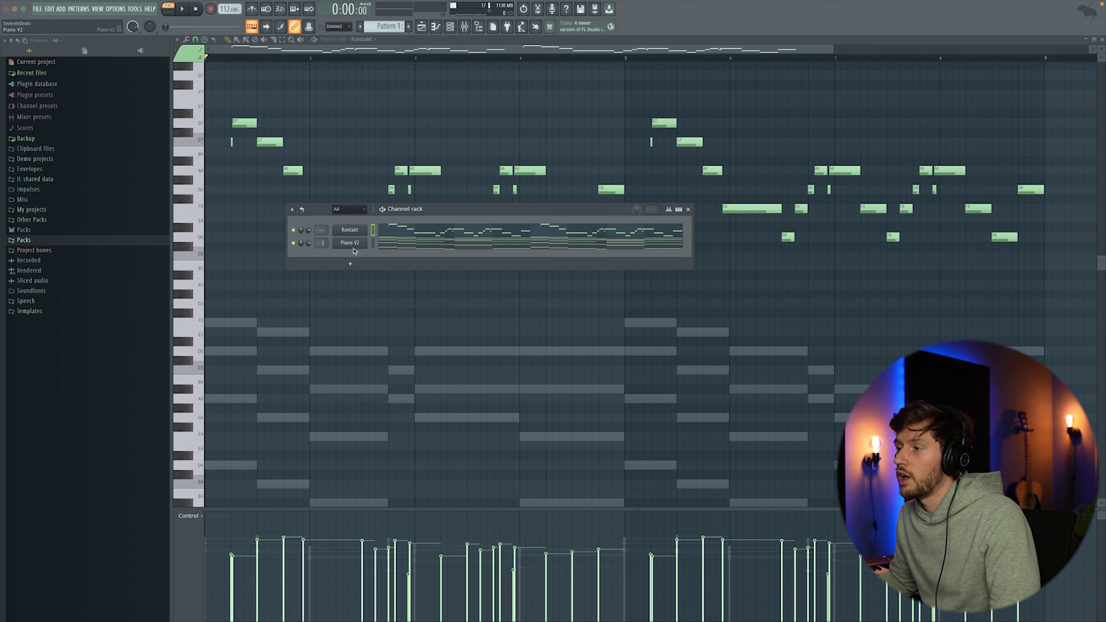
right_click(355, 247)
mouse_move(392, 301)
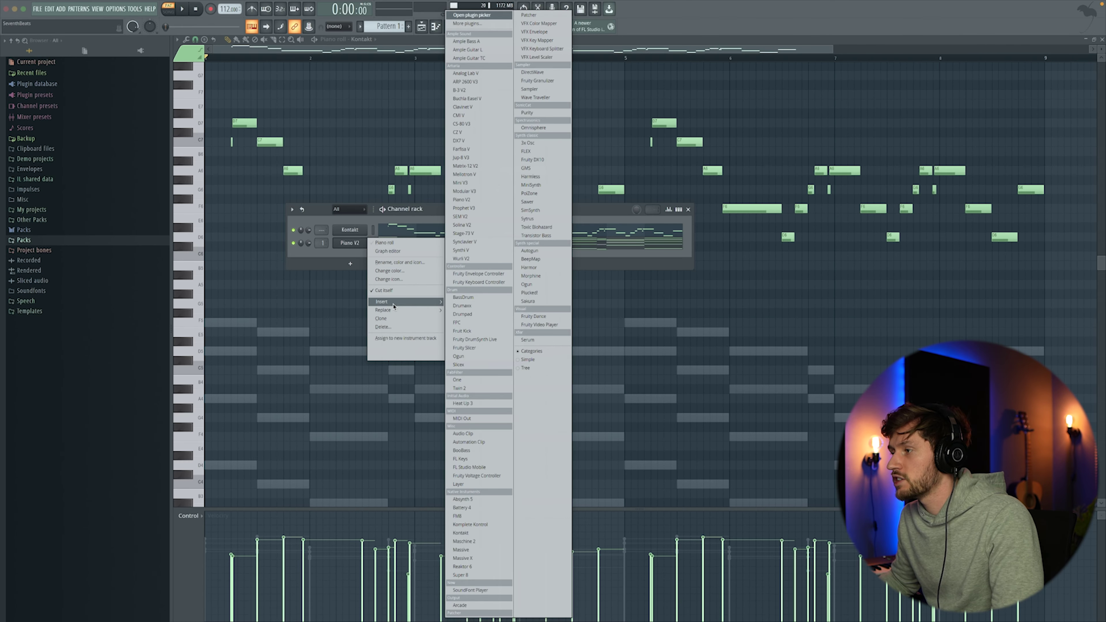
click(527, 339)
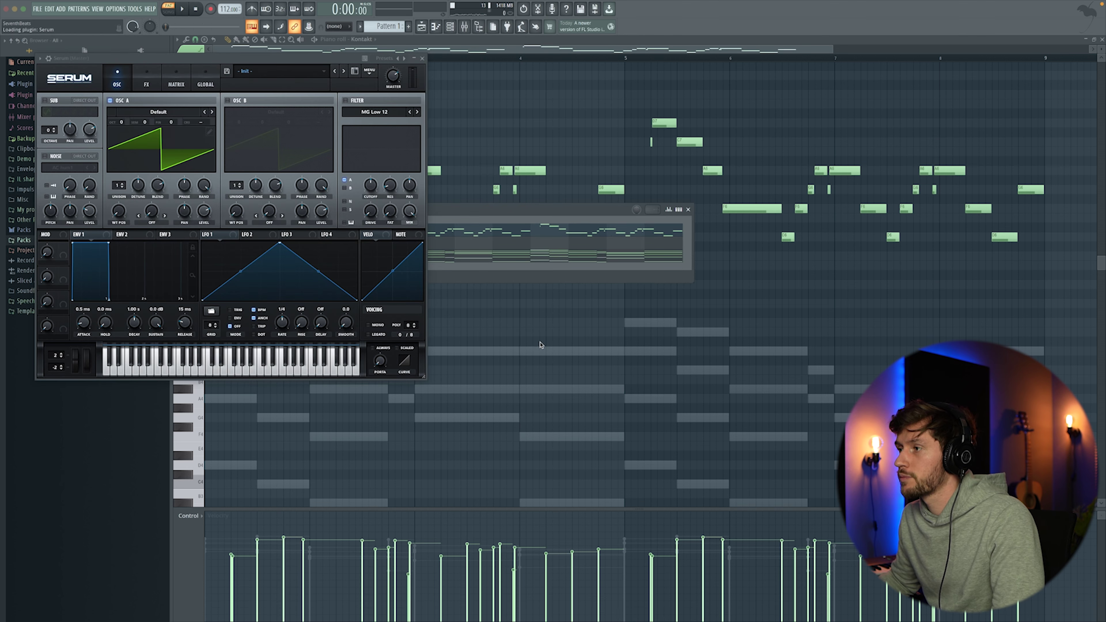
drag(170, 58, 397, 137)
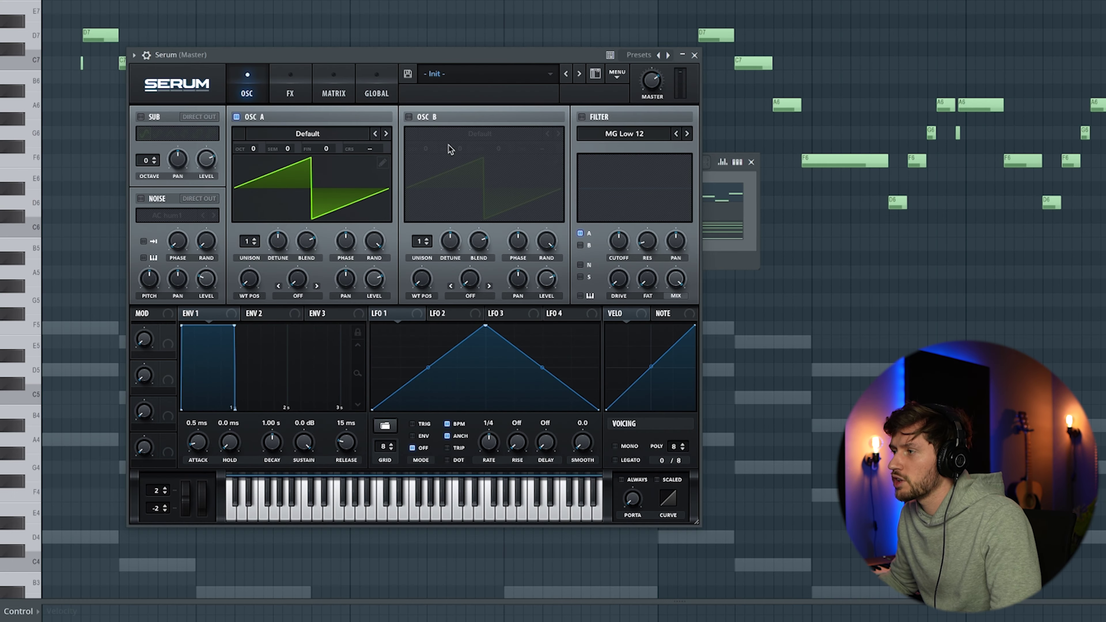
Enable Serum's oscillator B and set its wavetable to Analog_BD_Sin
click(409, 117)
click(559, 133)
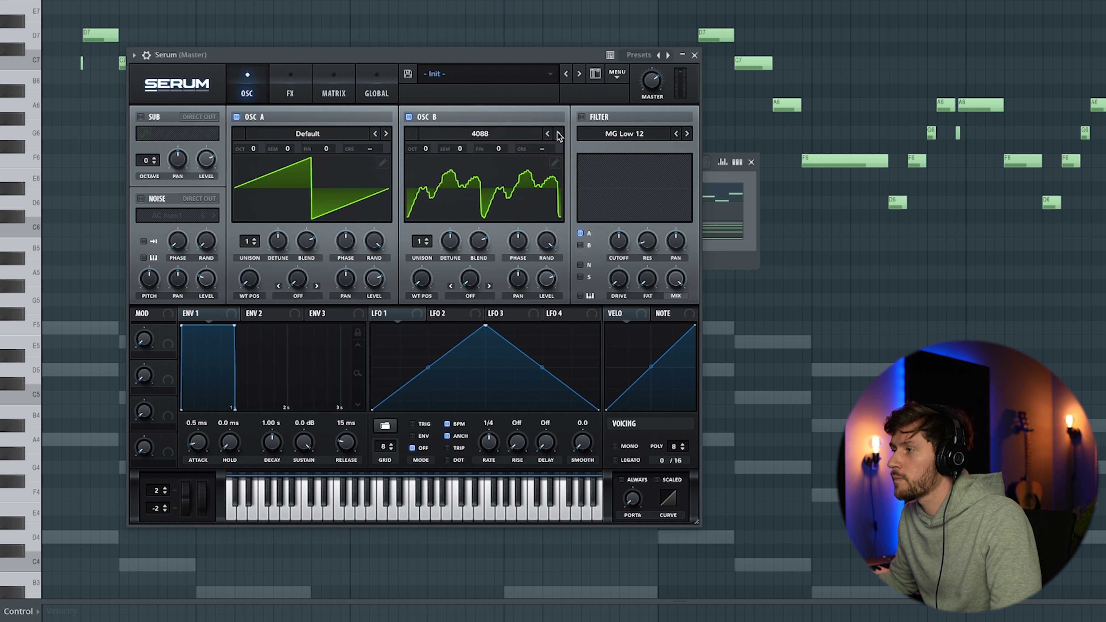
click(559, 134)
click(559, 133)
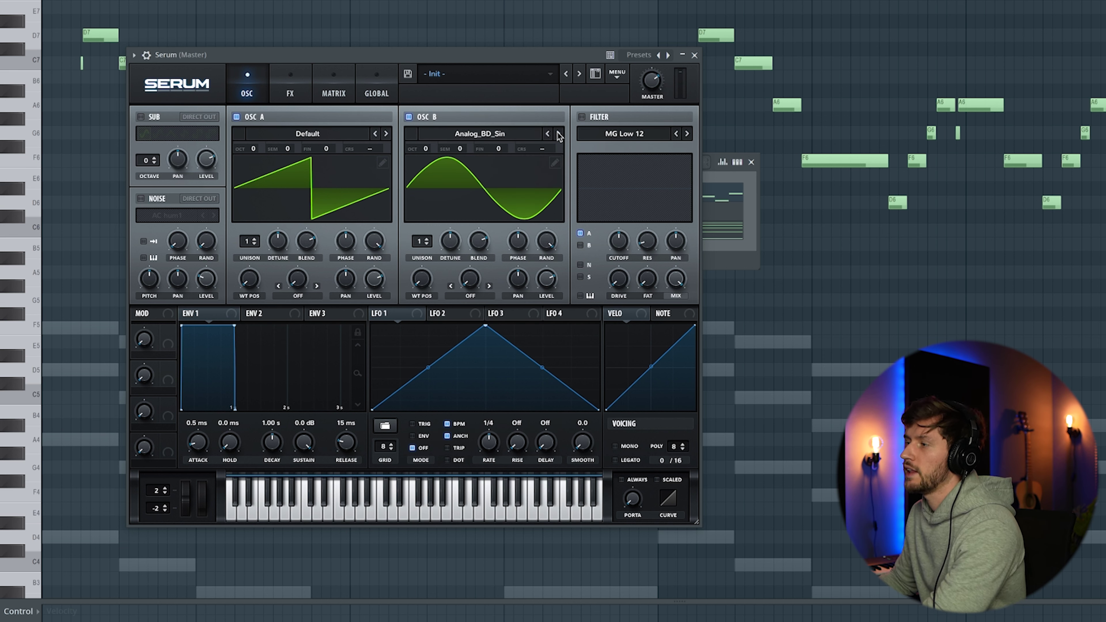
Enable Serum's sub oscillator at octave -1, and run oscillators A and B through an MG Low 24 filter with reduced cutoff
click(140, 117)
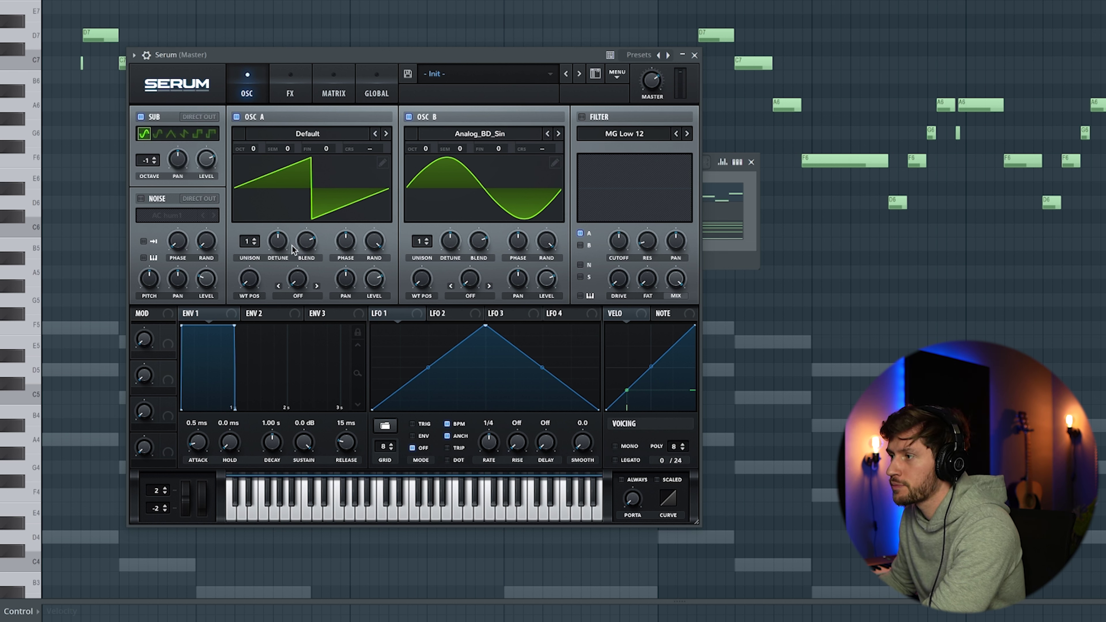
click(582, 117)
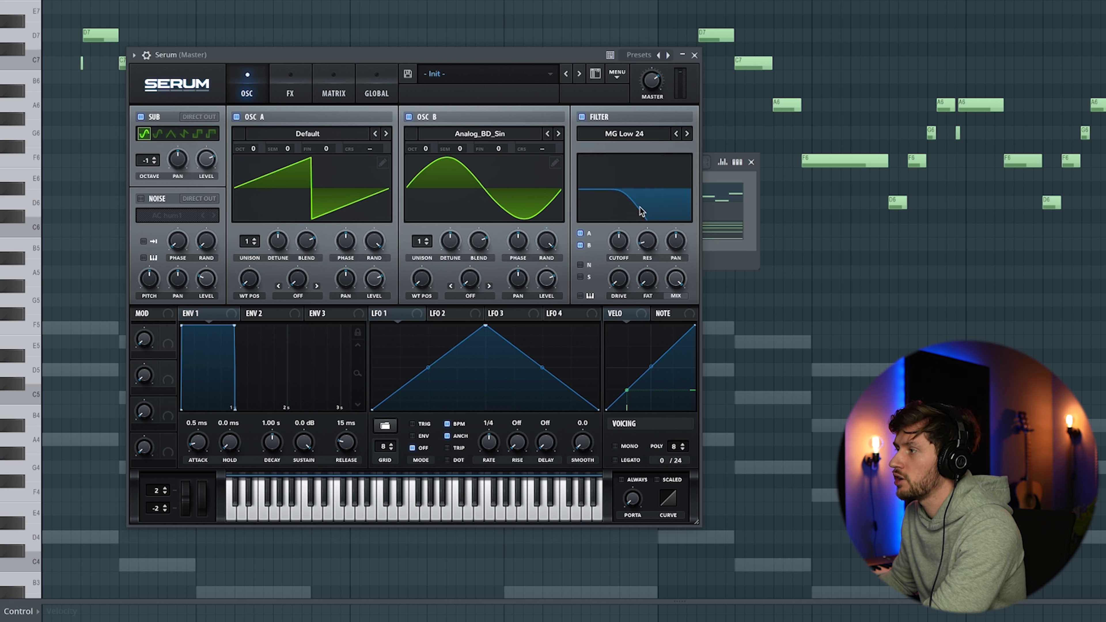
drag(623, 246, 622, 260)
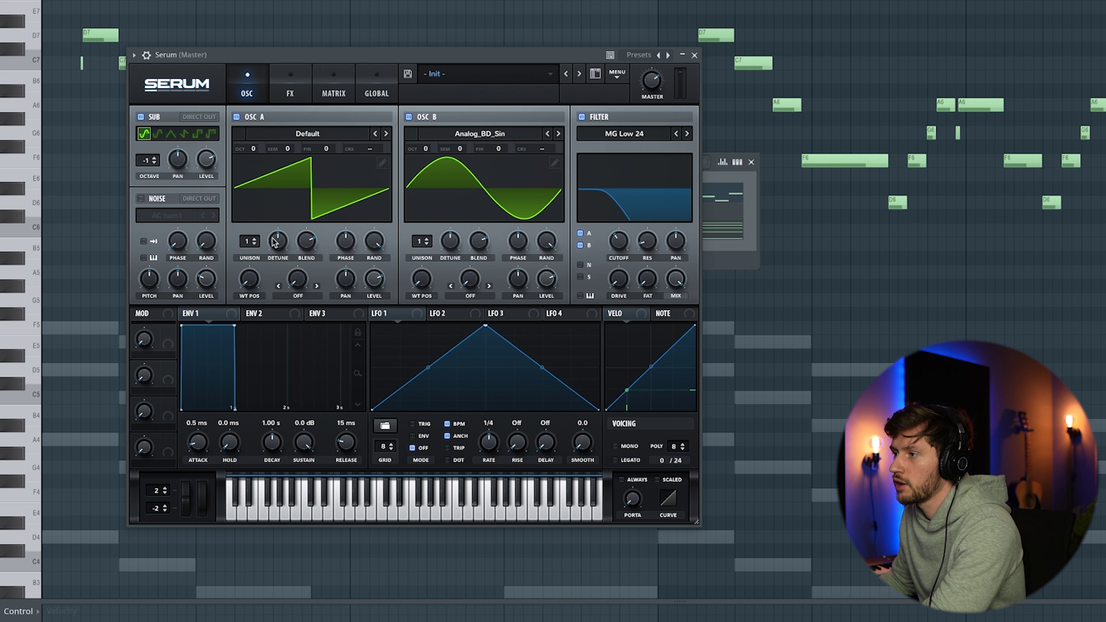
Set Serum's oscillator A to 4 unison voices at octave -1, oscillator B to octave -2, and voicing to mono with always-on portamento
drag(254, 242, 277, 267)
drag(254, 149, 259, 161)
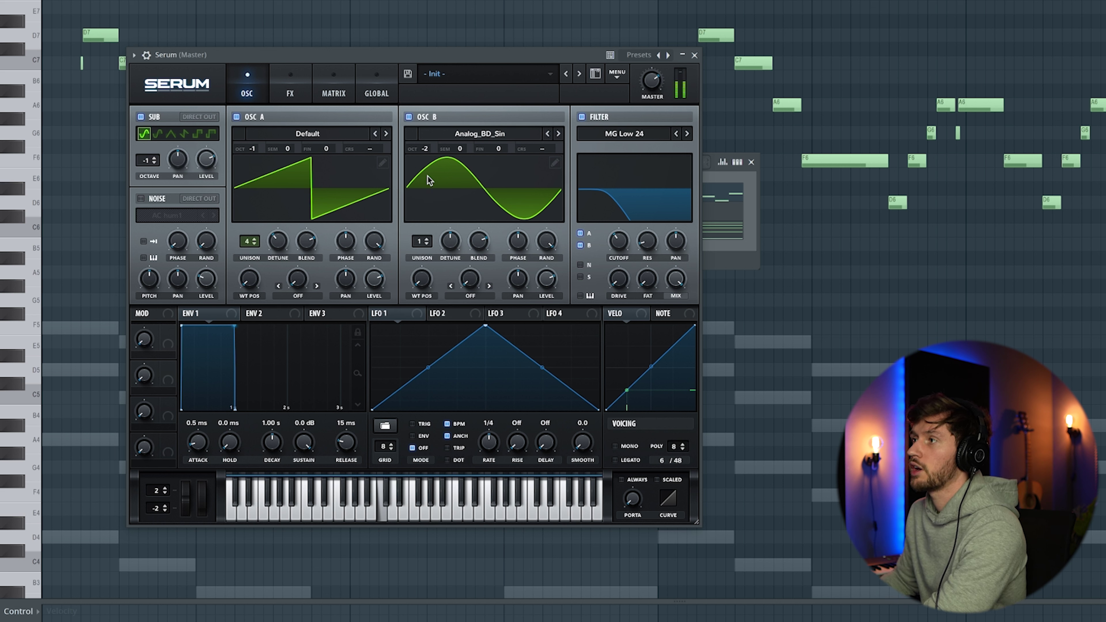
click(627, 446)
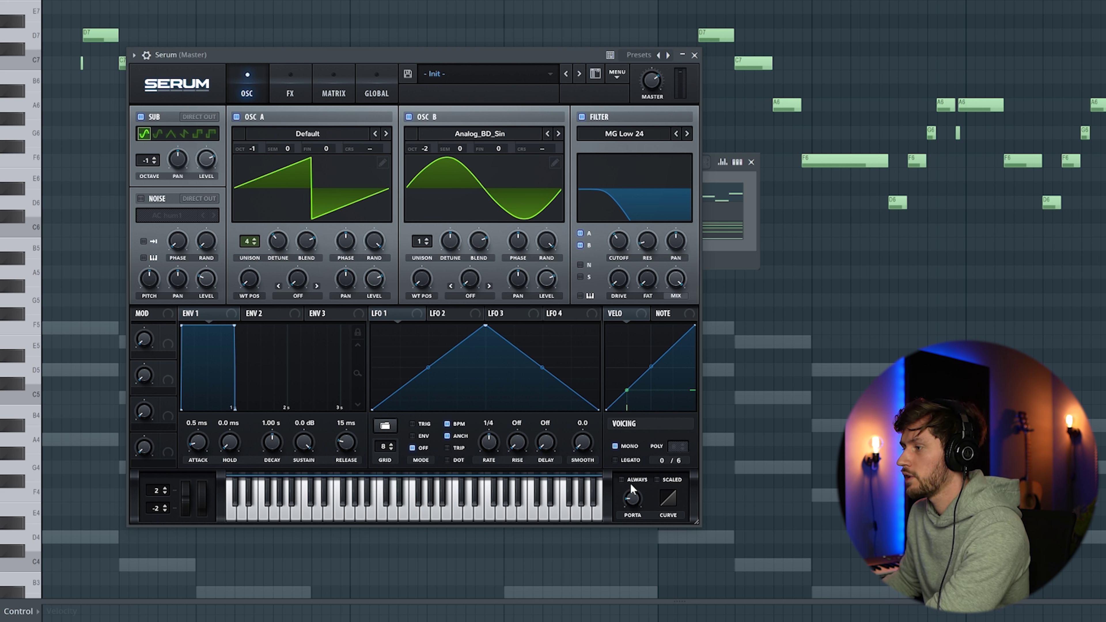
drag(635, 500, 630, 464)
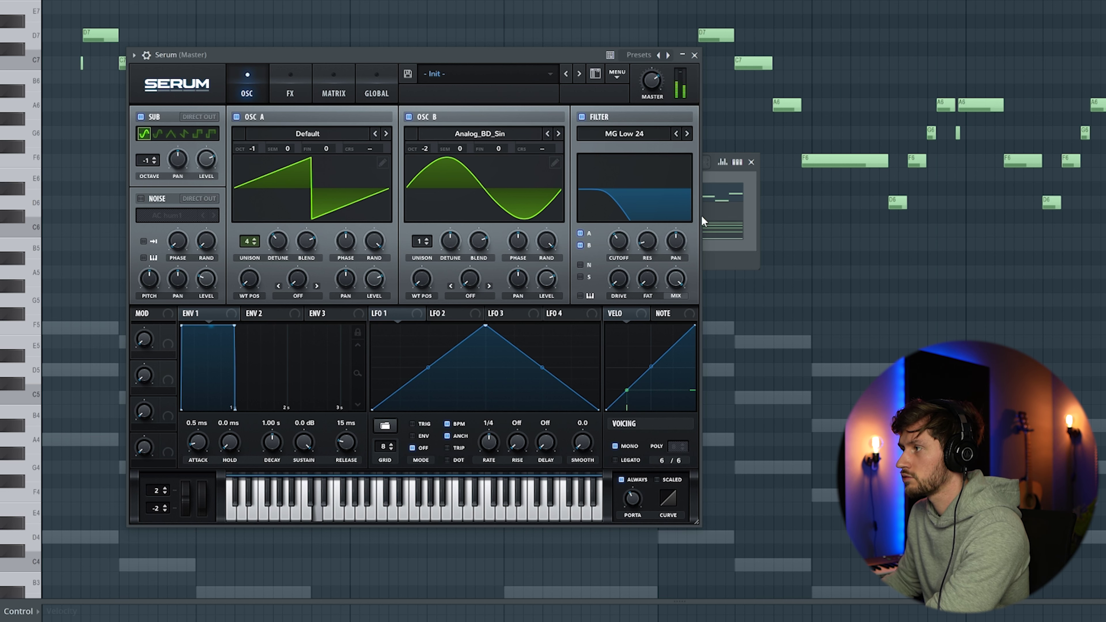
click(683, 55)
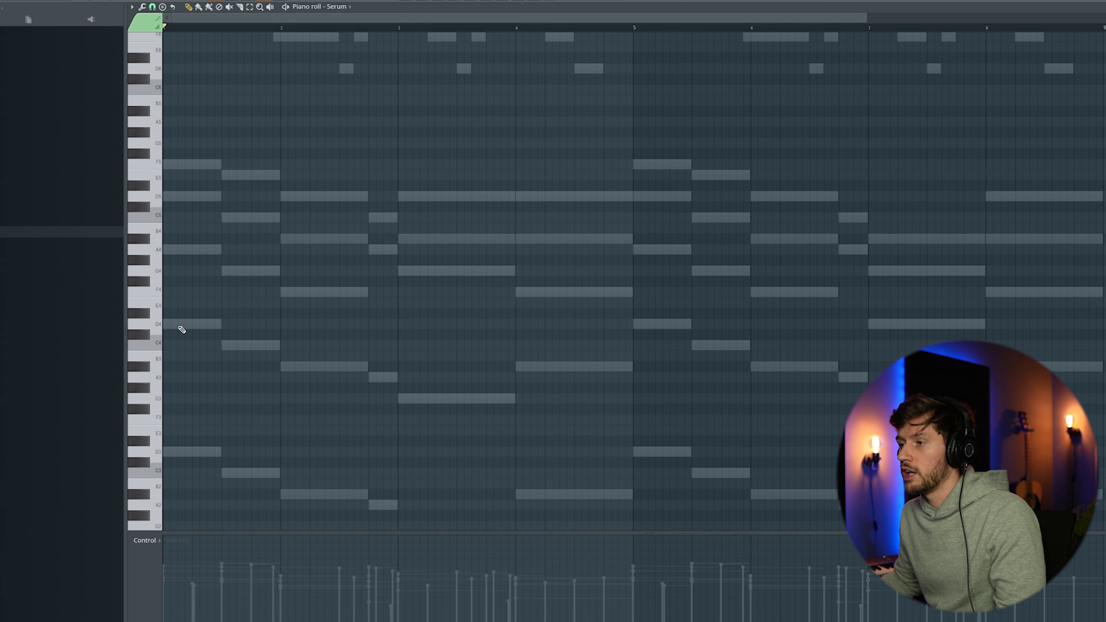
Copy the first four bars' D4, C4, A#3, A3, G3, A#3 line from Piano V2 into Serum and duplicate it across the next four bars
click(440, 1)
click(430, 246)
drag(164, 269, 173, 313)
drag(196, 262, 583, 379)
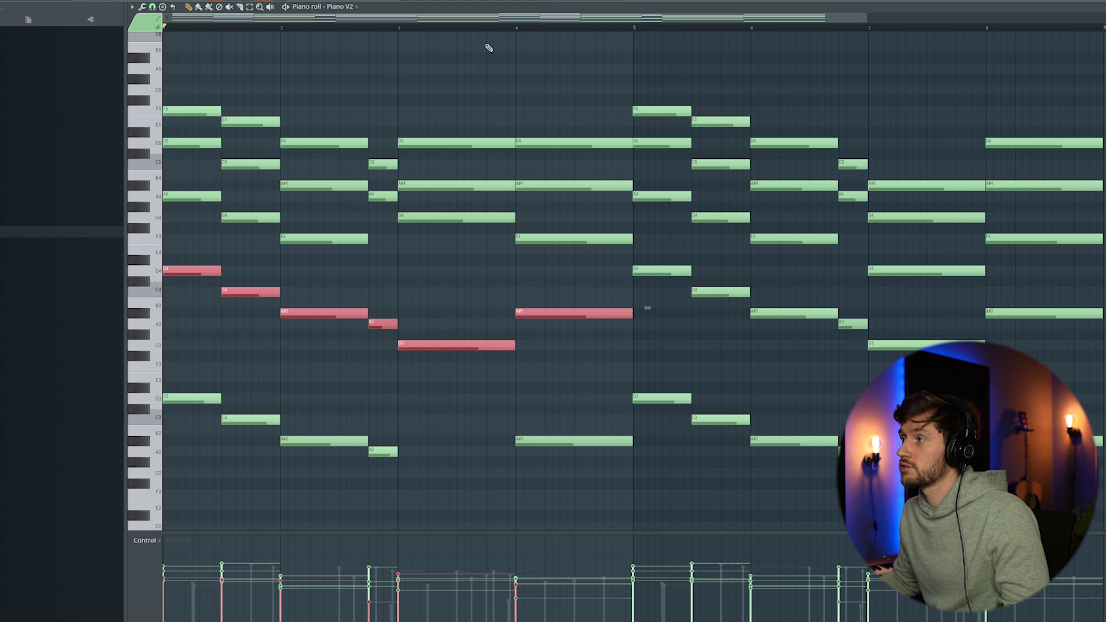
scroll(652, 287, down, 3)
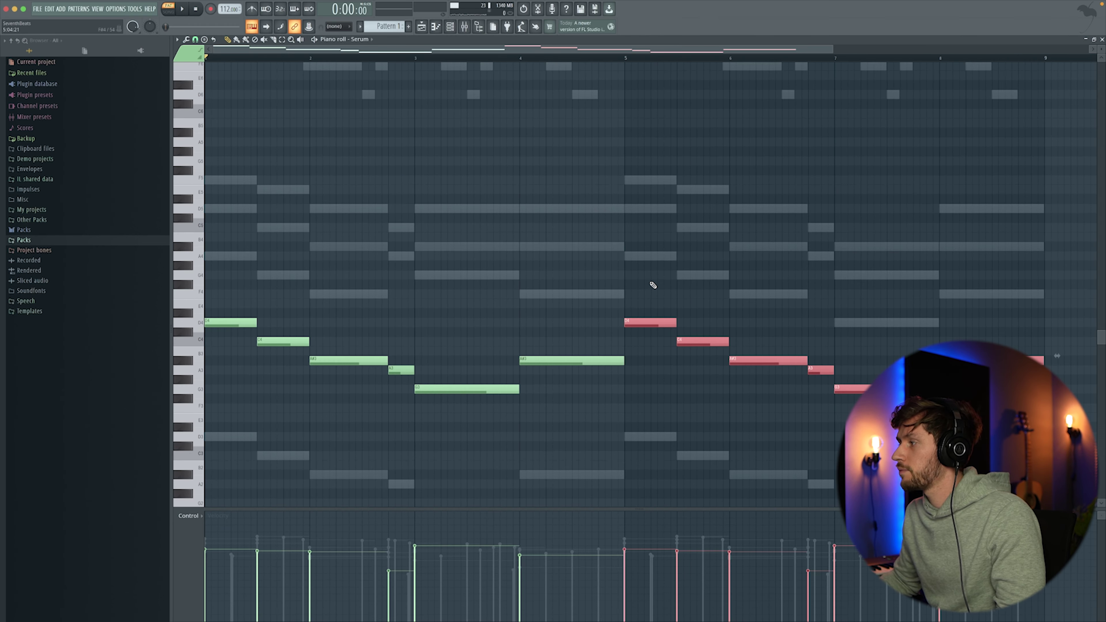
Play back the Serum line with the chords and melody, deleting any stray note
key(space)
click(614, 199)
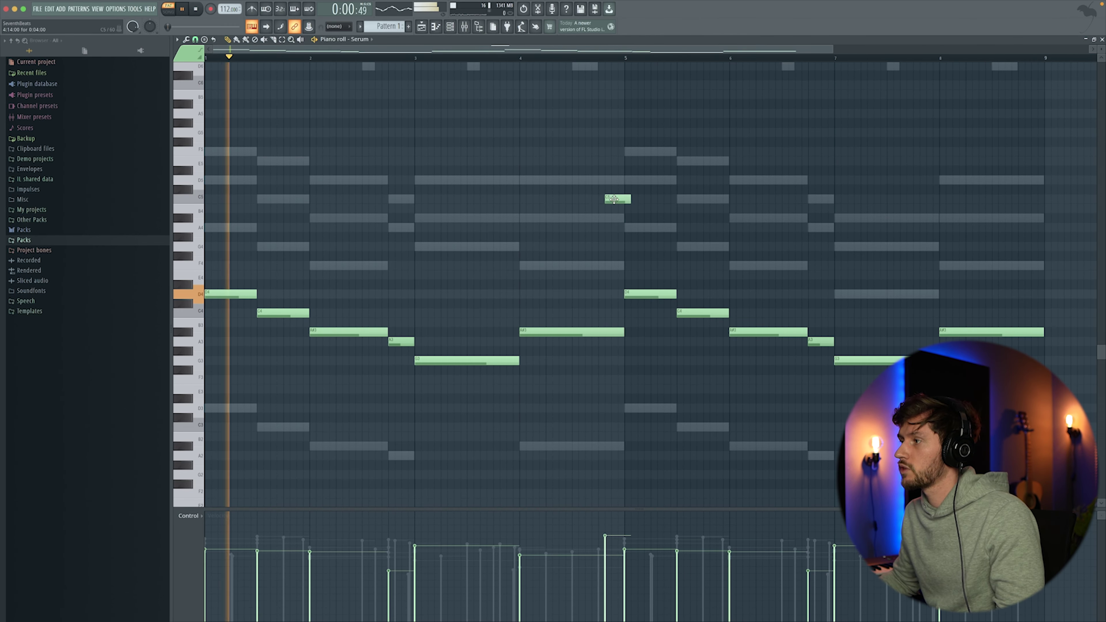
right_click(614, 199)
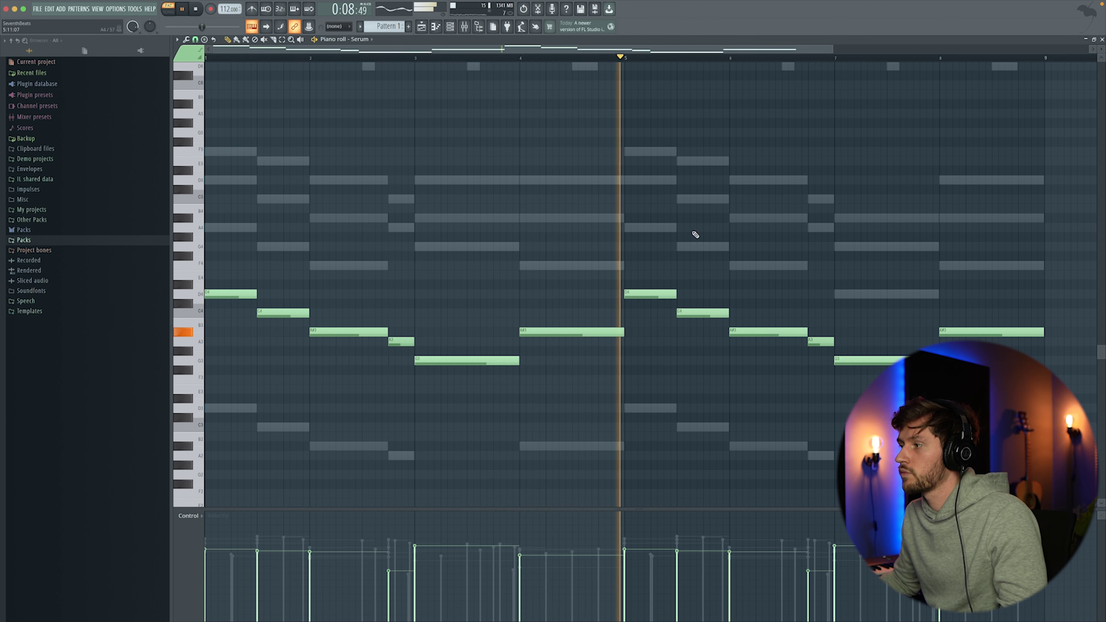
key(space)
Insert a Purity instrument channel after Serum and move its window clear of the screen edge
click(453, 29)
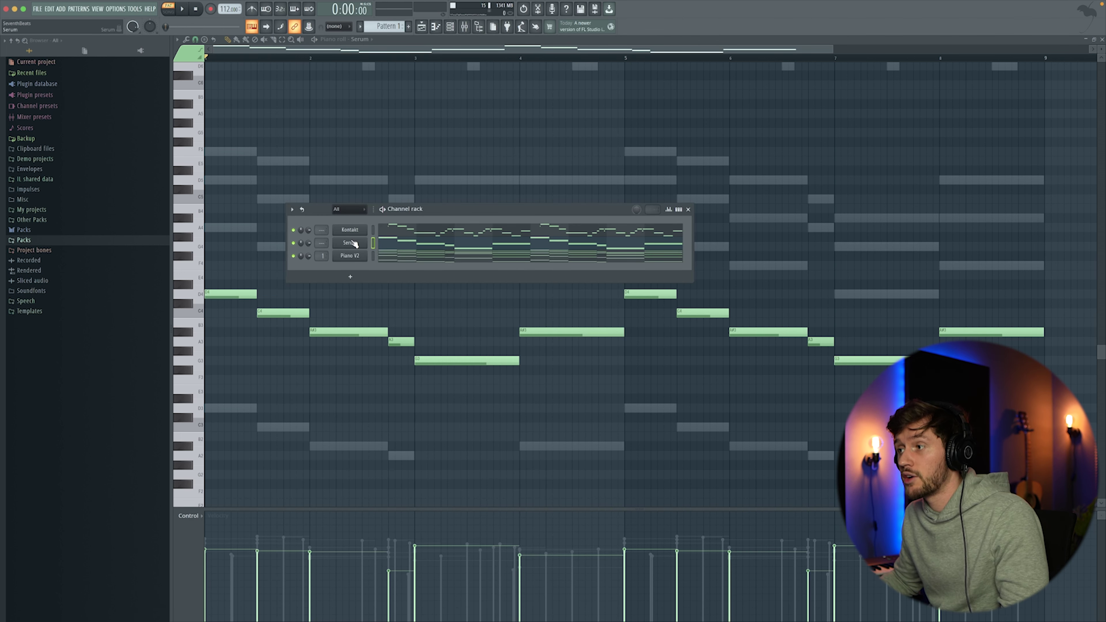
right_click(349, 243)
mouse_move(397, 304)
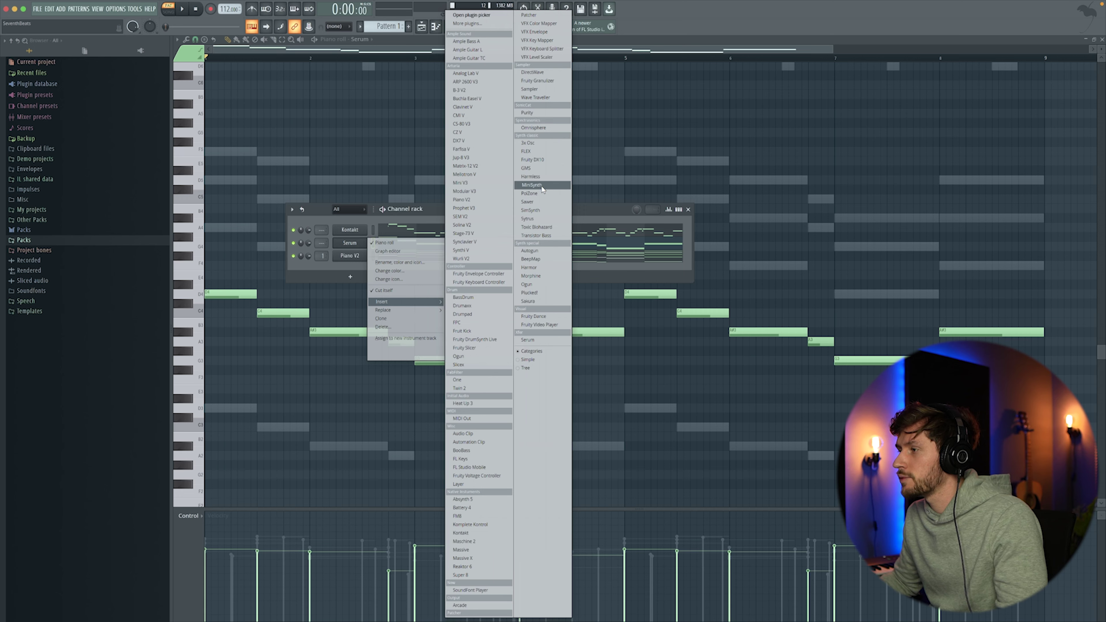
click(536, 112)
drag(194, 71, 438, 154)
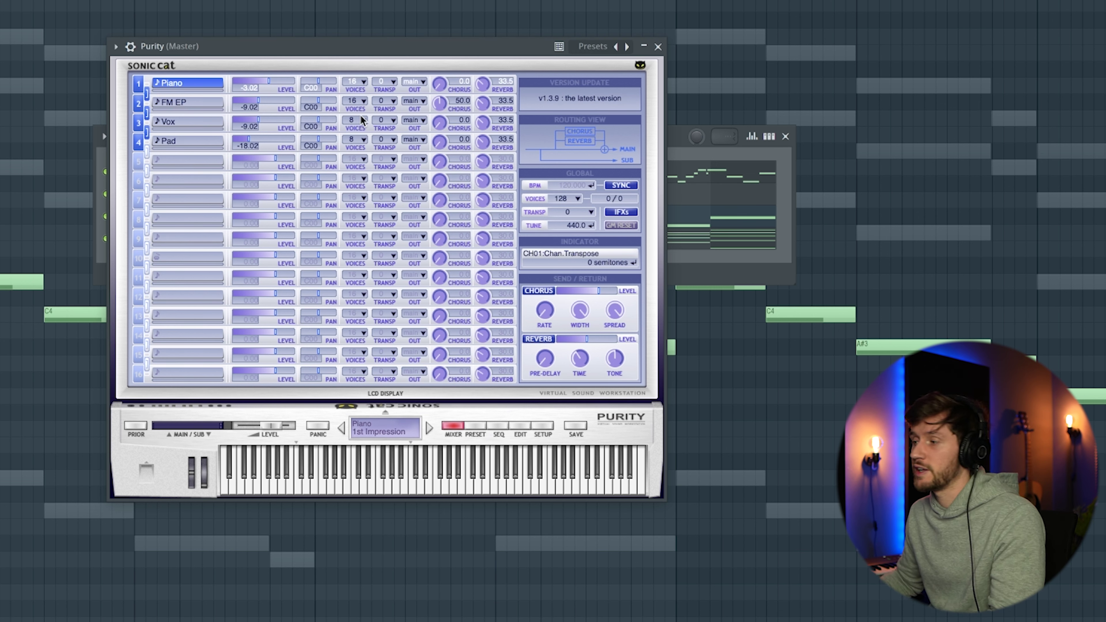
Load the Marimba preset from Purity's Bell & Perc category and close the instrument window
click(475, 426)
click(605, 177)
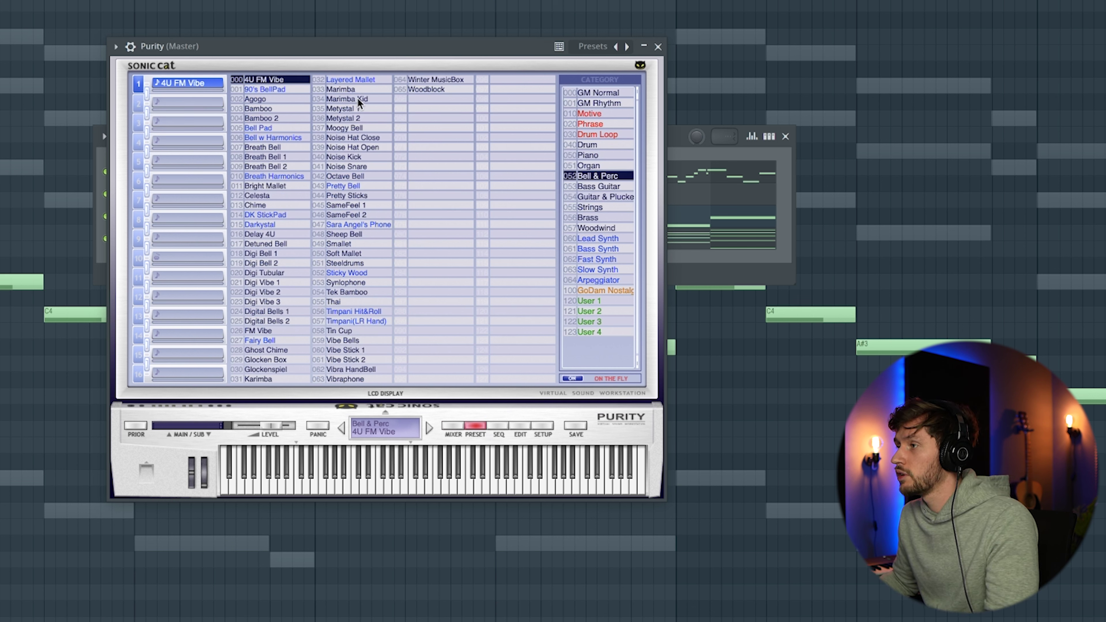
click(356, 89)
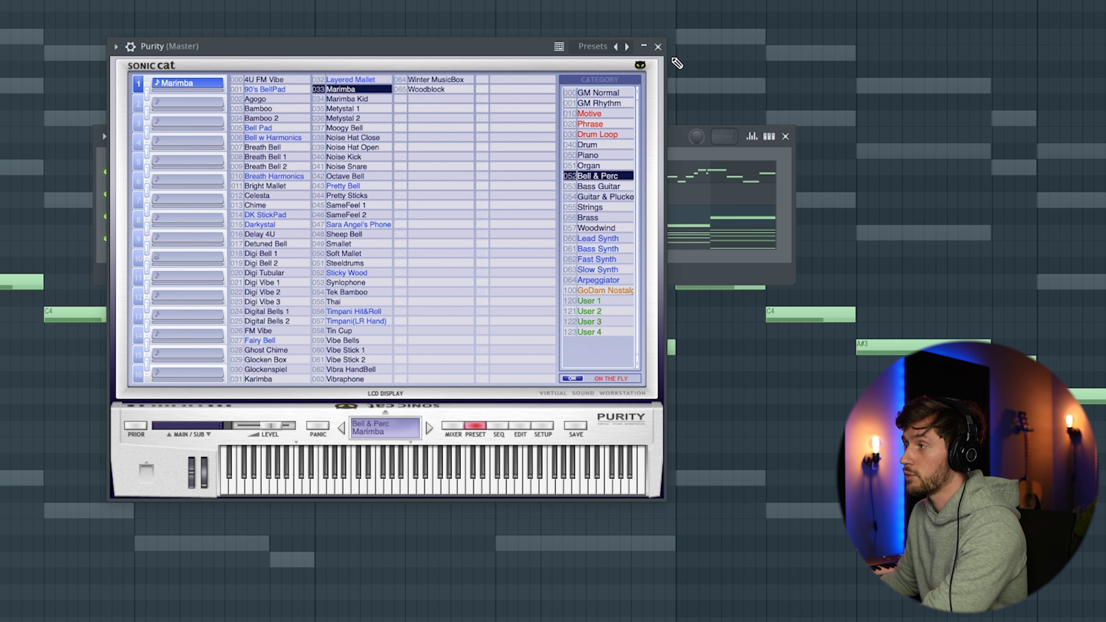
click(658, 47)
Copy the first four bars' upper chord notes from Piano V2 into Purity and shorten the first two chords' top two notes into off-beat stabs
click(314, 239)
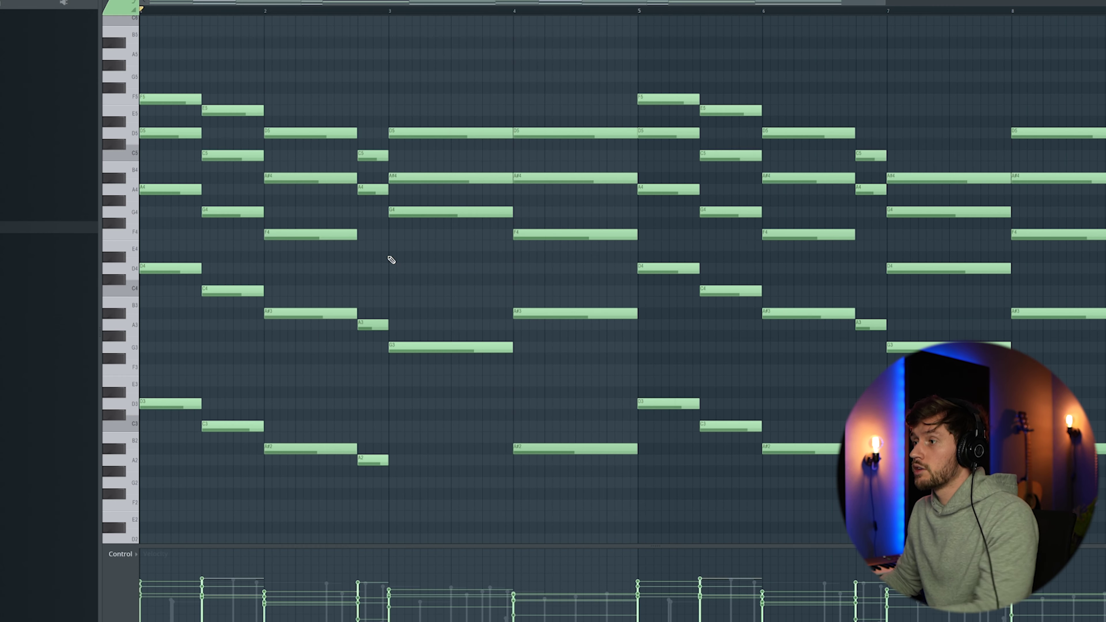
drag(163, 71, 593, 247)
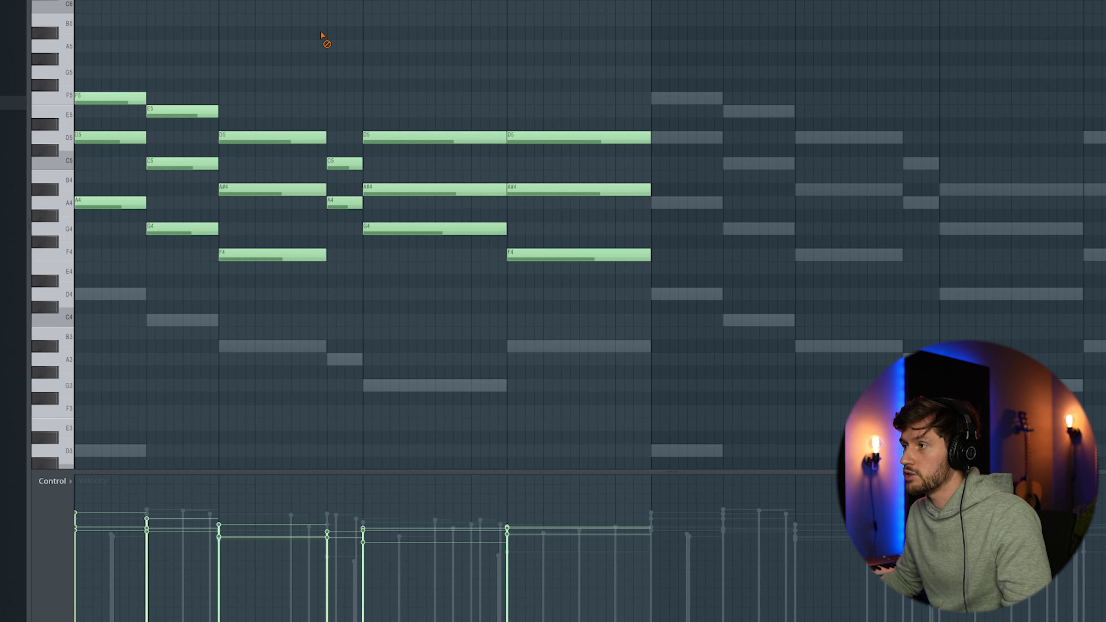
drag(107, 82, 212, 169)
drag(217, 112, 182, 112)
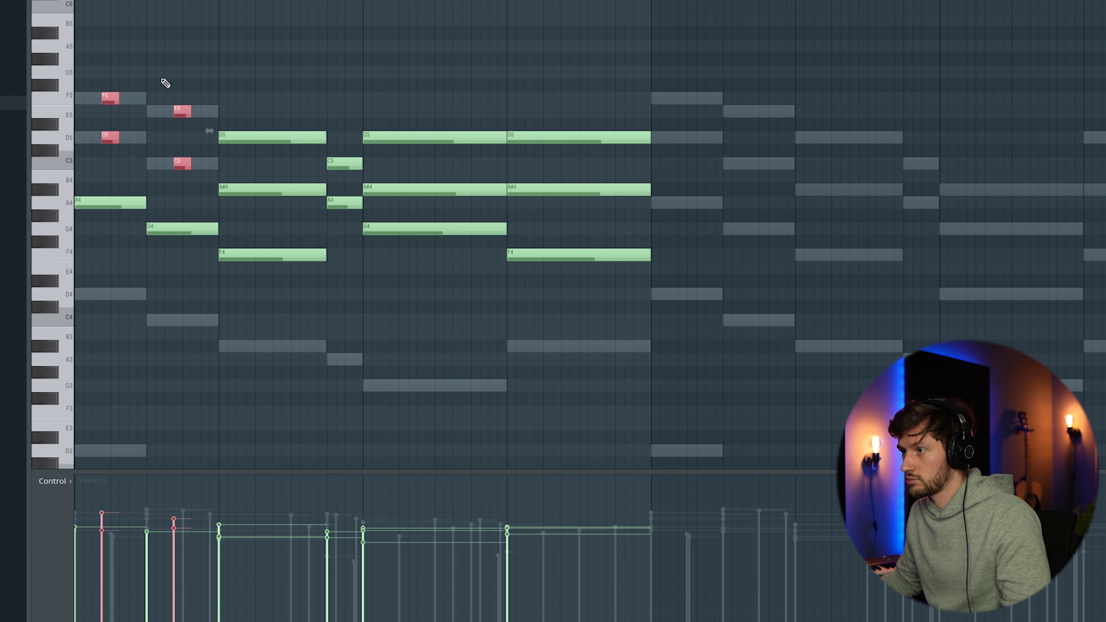
Duplicate the short F5/D5 and E5/C5 stabs once, moving the copies to the end of each chord, and audition them
key(space)
key(space)
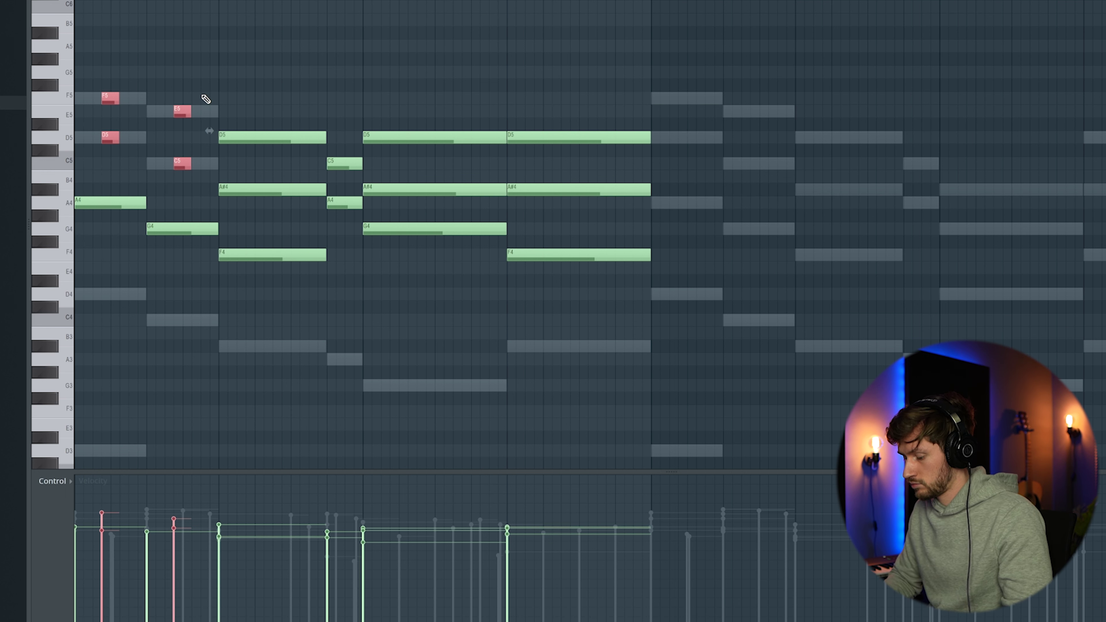
key(ctrl+b)
drag(201, 95, 141, 96)
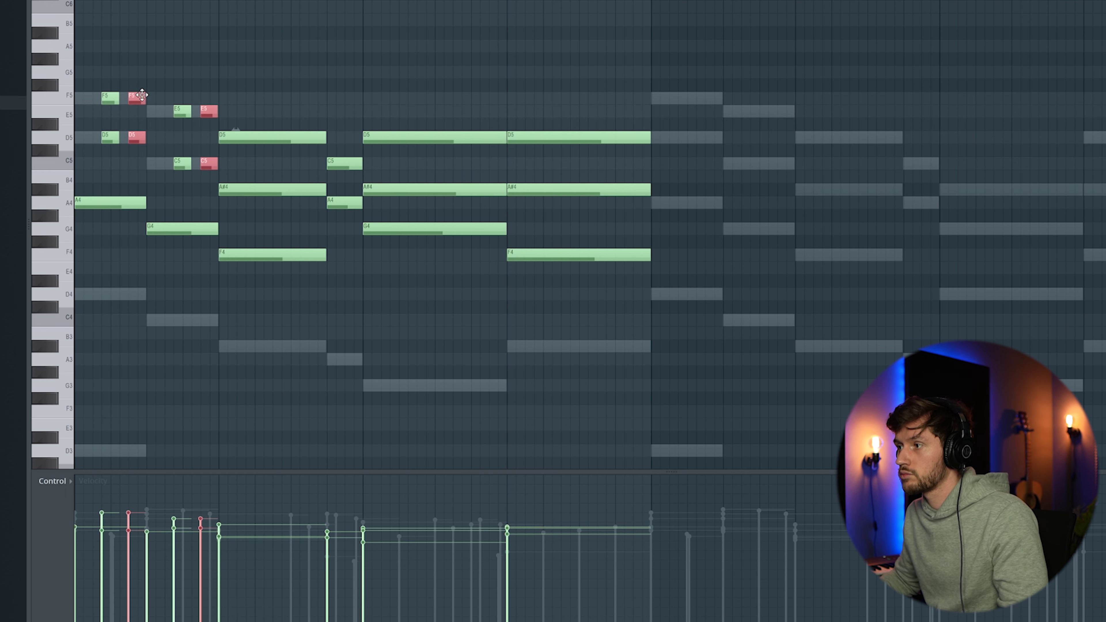
key(space)
Shorten the third chord's D5 and A#4 into off-beat stabs and repeat the pair to four stabs across bar 2, replacing the fourth chord's notes
drag(282, 109, 303, 187)
drag(323, 142, 278, 147)
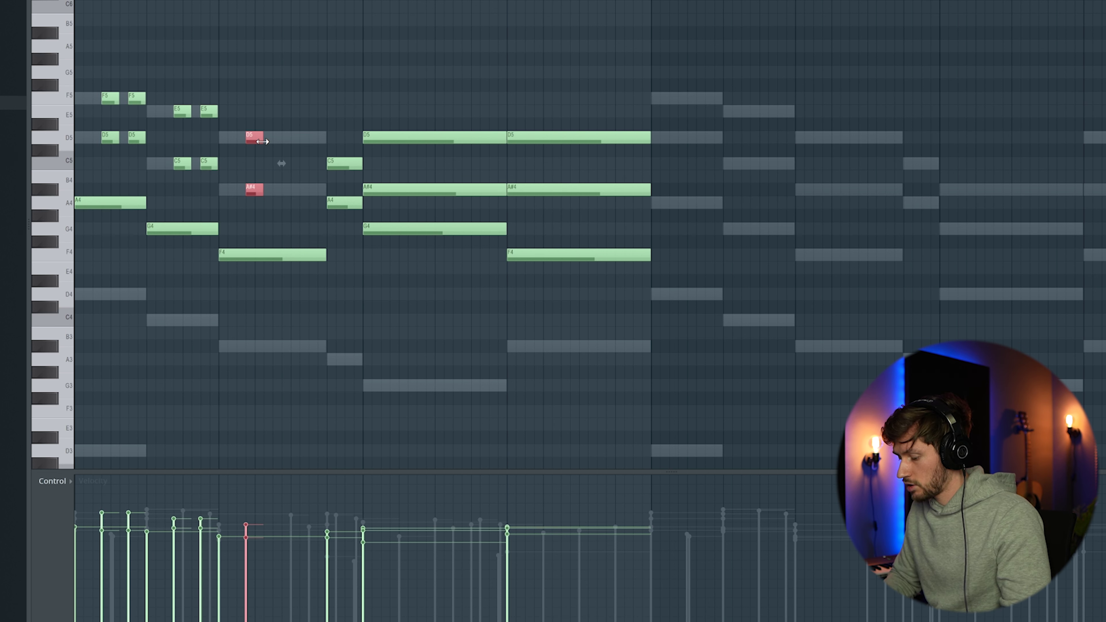
key(ctrl+b)
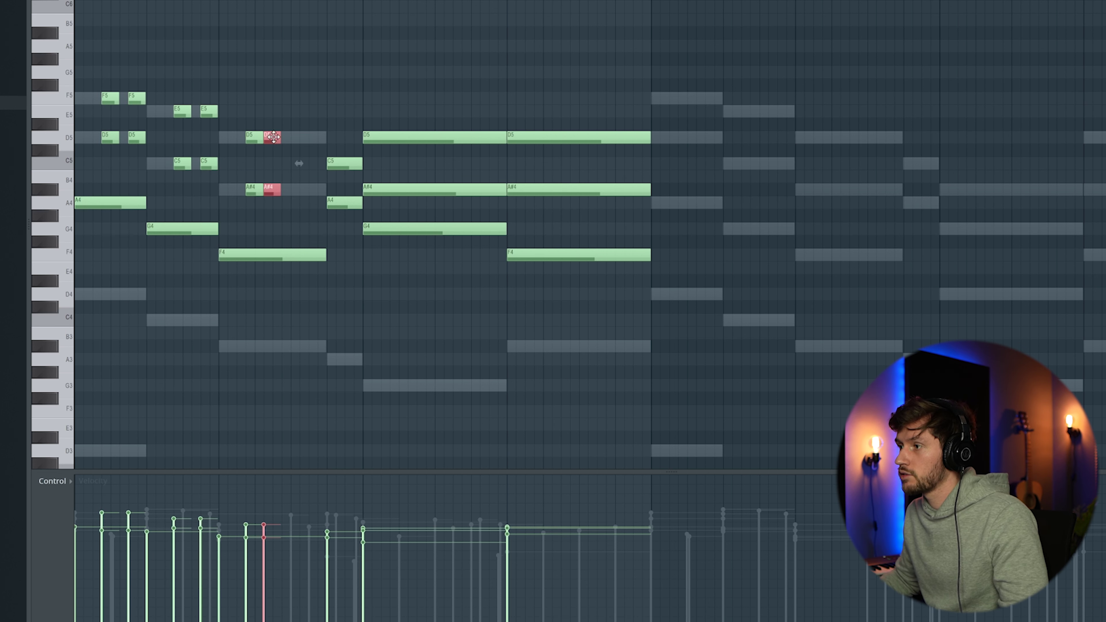
key(shift+Right)
drag(248, 104, 283, 194)
key(ctrl+b)
key(ctrl+d)
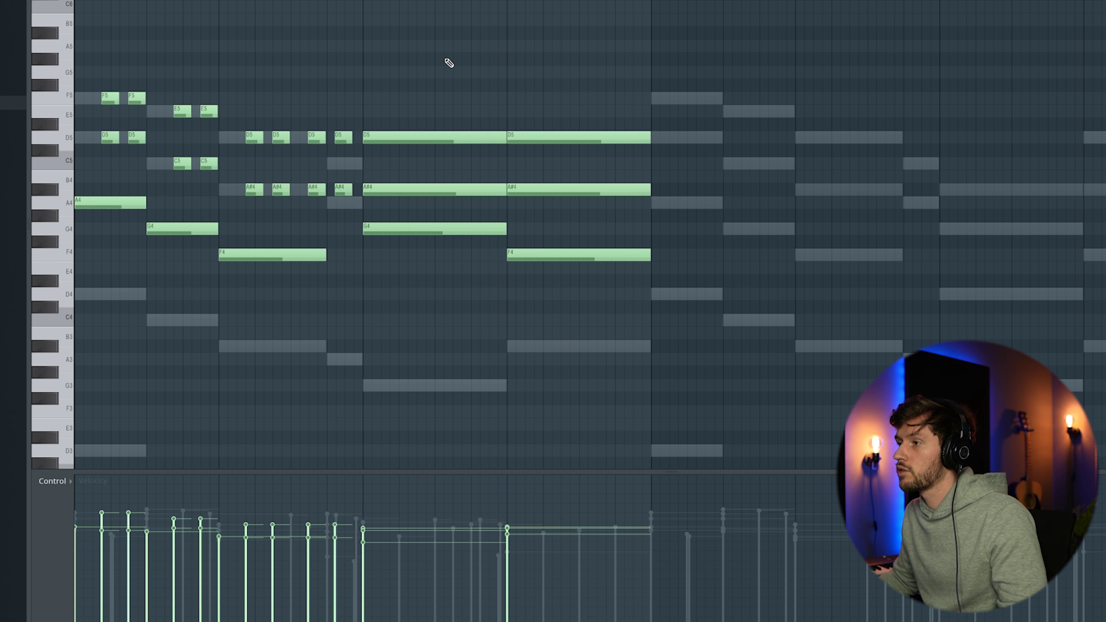
key(space)
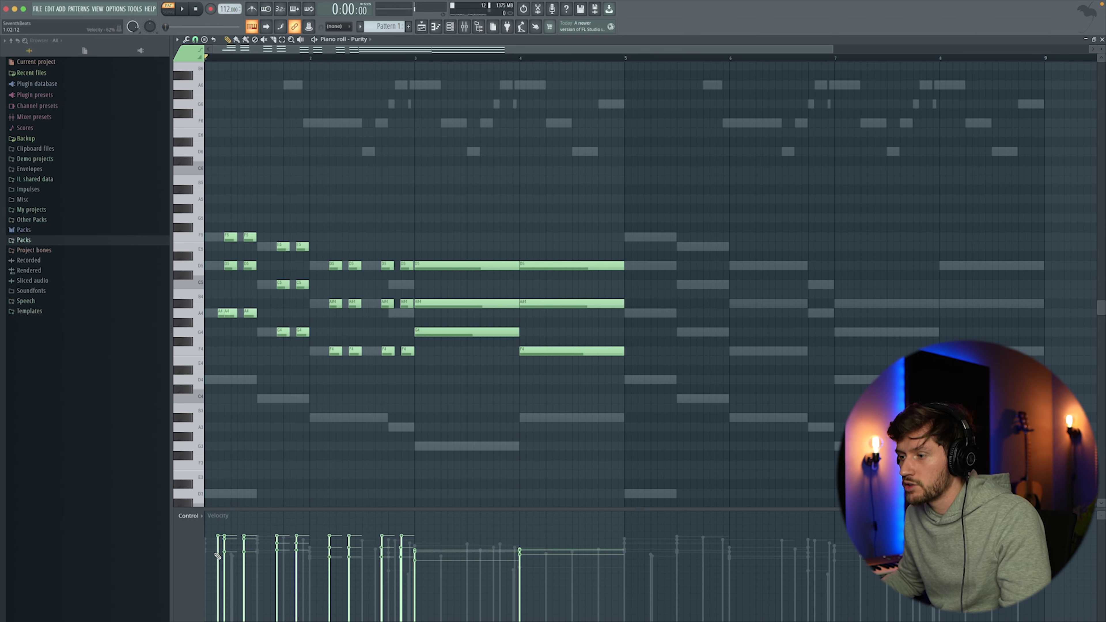
Lower the first A4 grace note's velocity, add equally quiet G4 and F4 grace notes before the following stabs, and play back the marimba pattern
drag(218, 556, 220, 566)
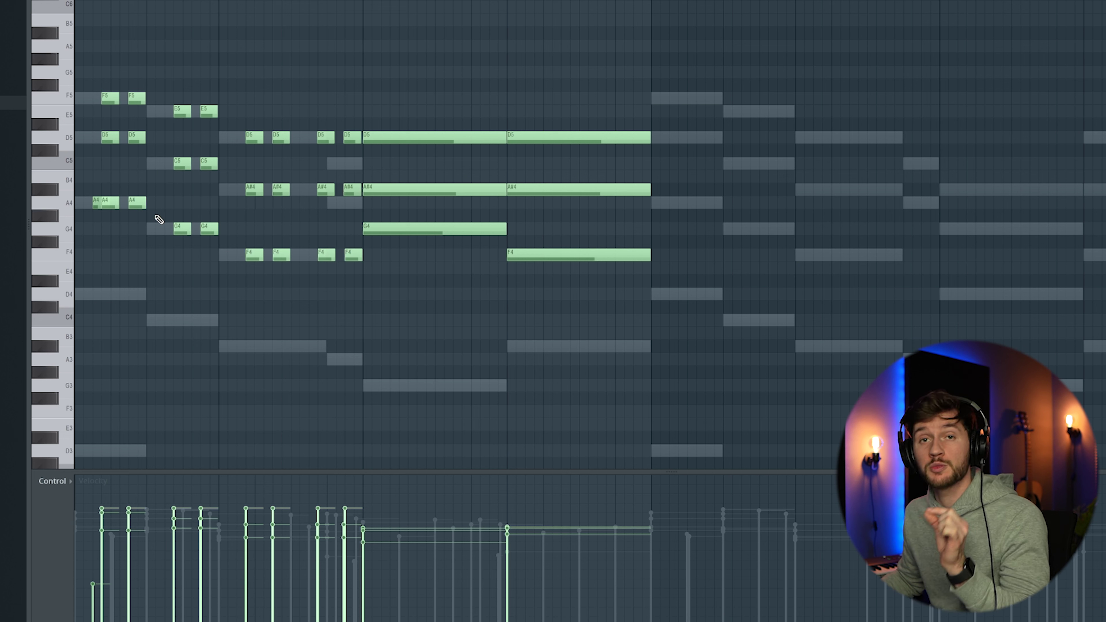
click(168, 226)
key(space)
click(239, 256)
click(311, 255)
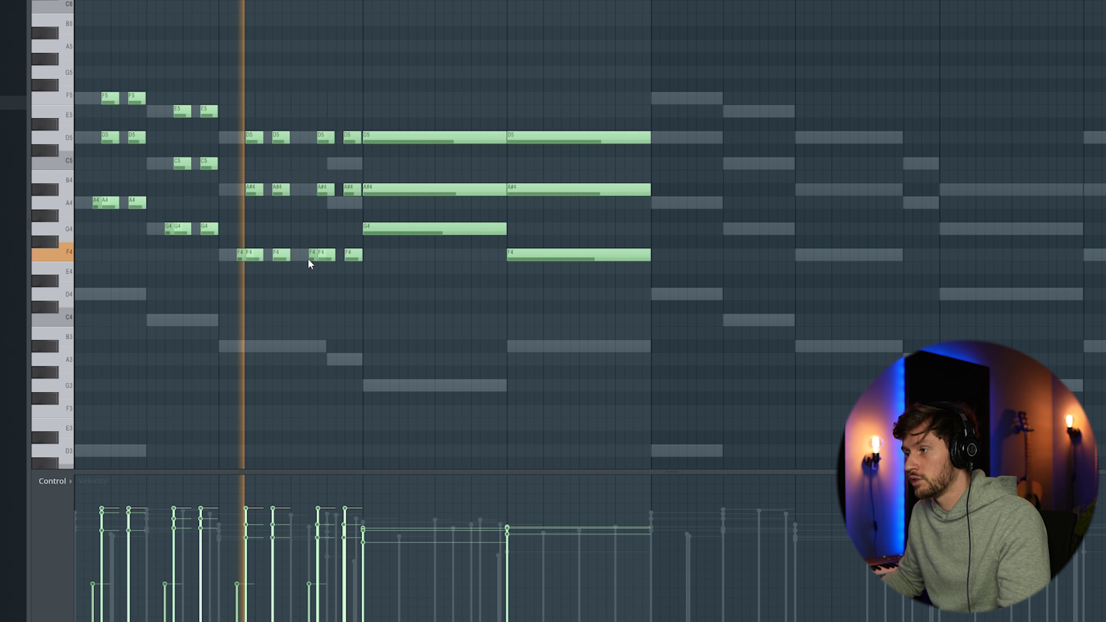
key(space)
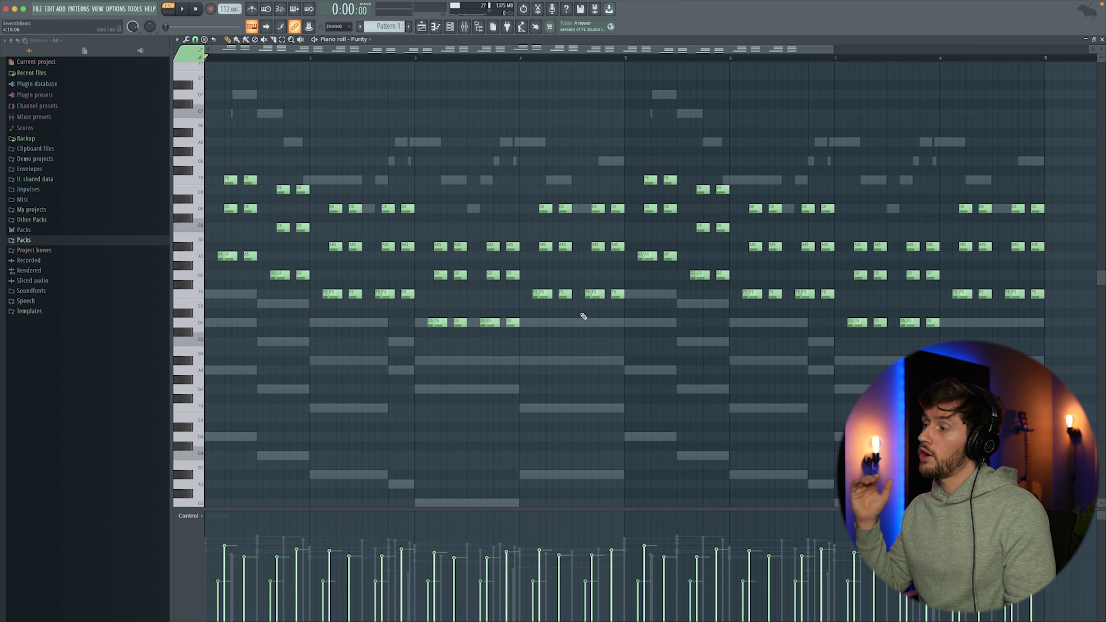
key(space)
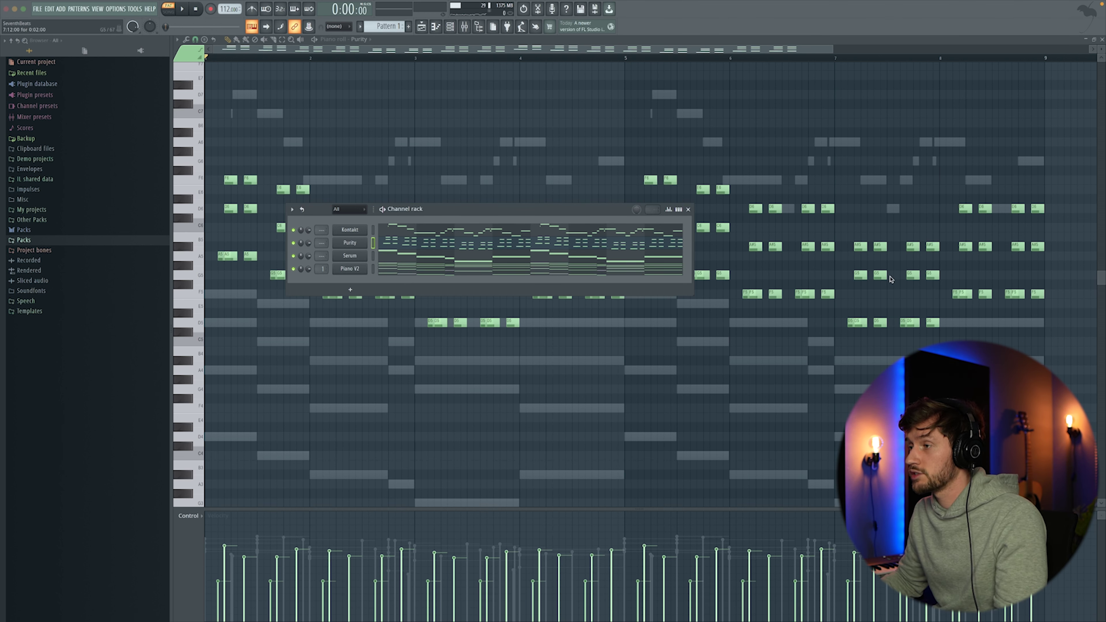
Insert a FLEX instrument channel and load the Violas Staccato preset from the Essential Strings pack
right_click(354, 270)
mouse_move(405, 327)
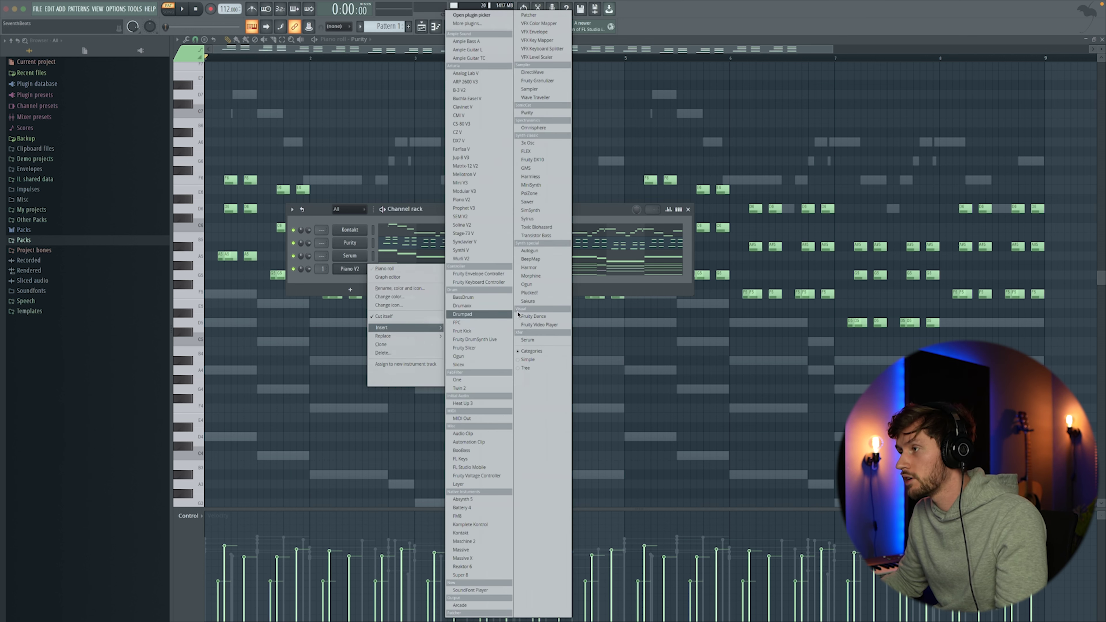
click(539, 152)
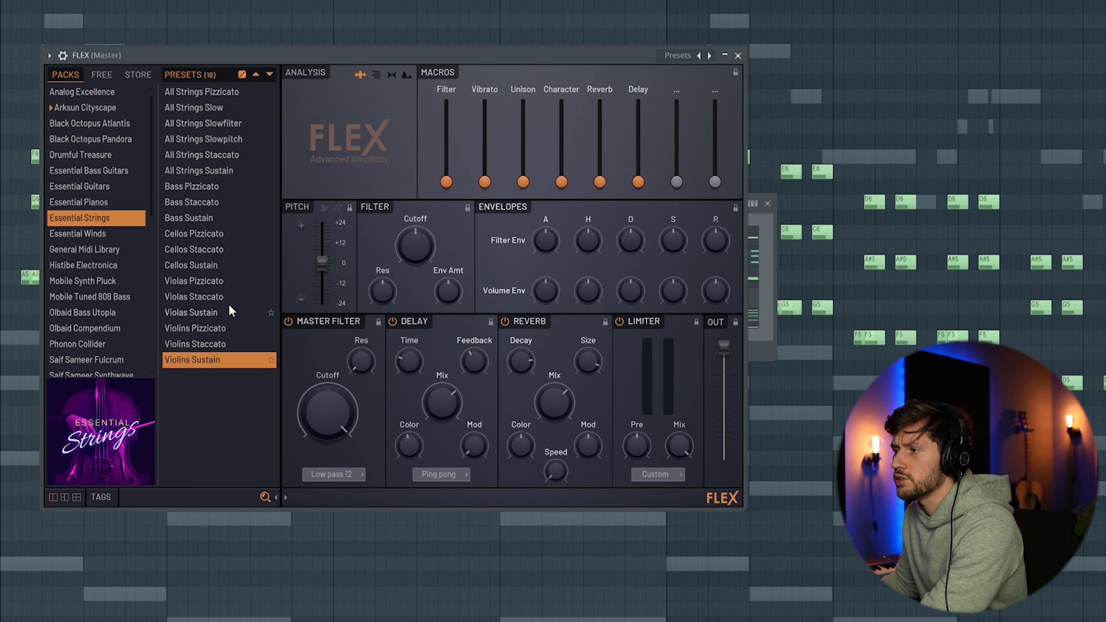
click(218, 298)
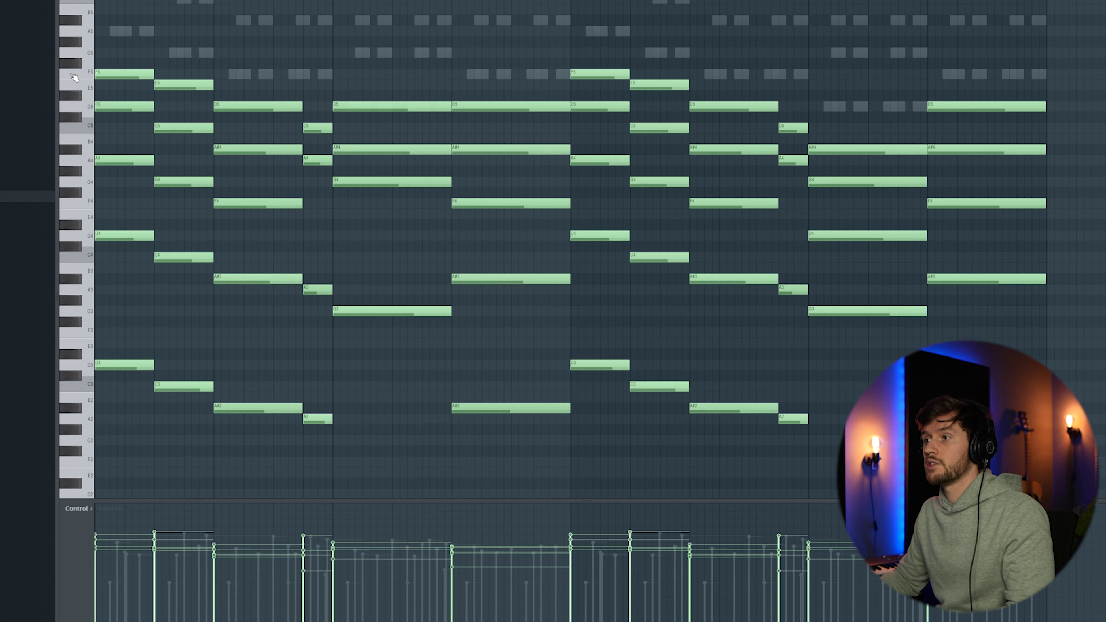
Copy the upper three notes of all Piano V2 chords into the Violas Staccato channel one octave higher, deselect them and play back
drag(78, 53, 104, 214)
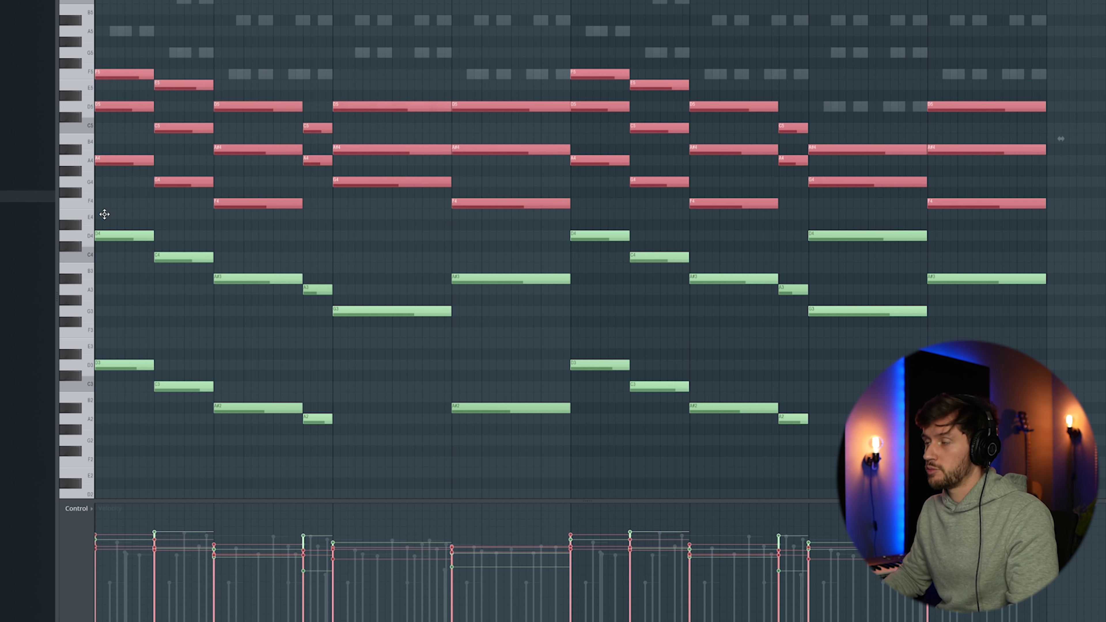
key(F6)
click(299, 229)
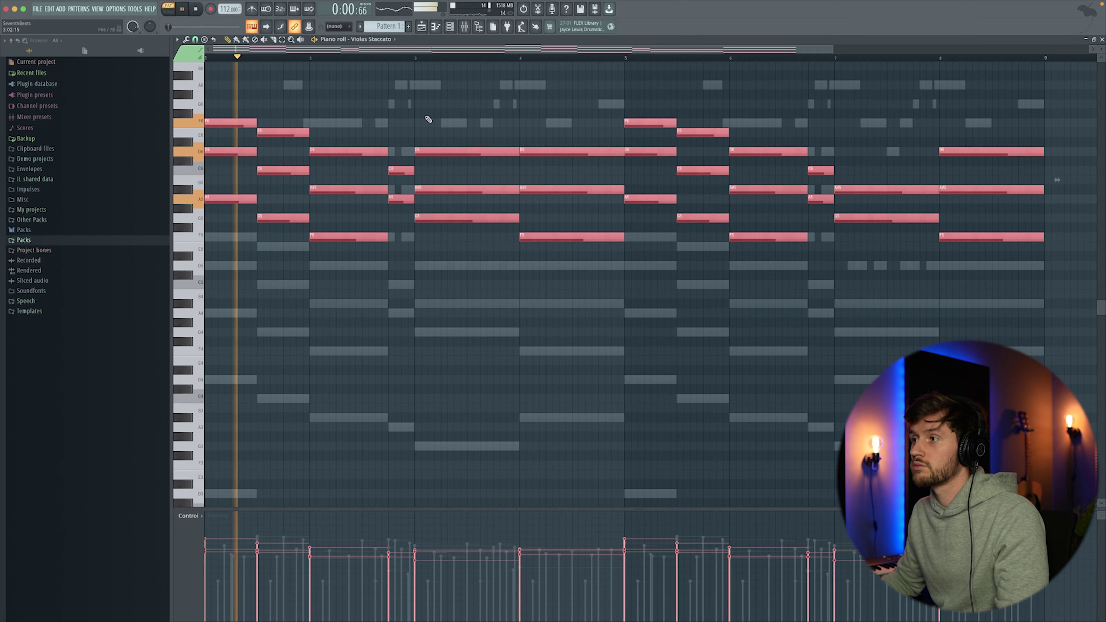
super+click(467, 105)
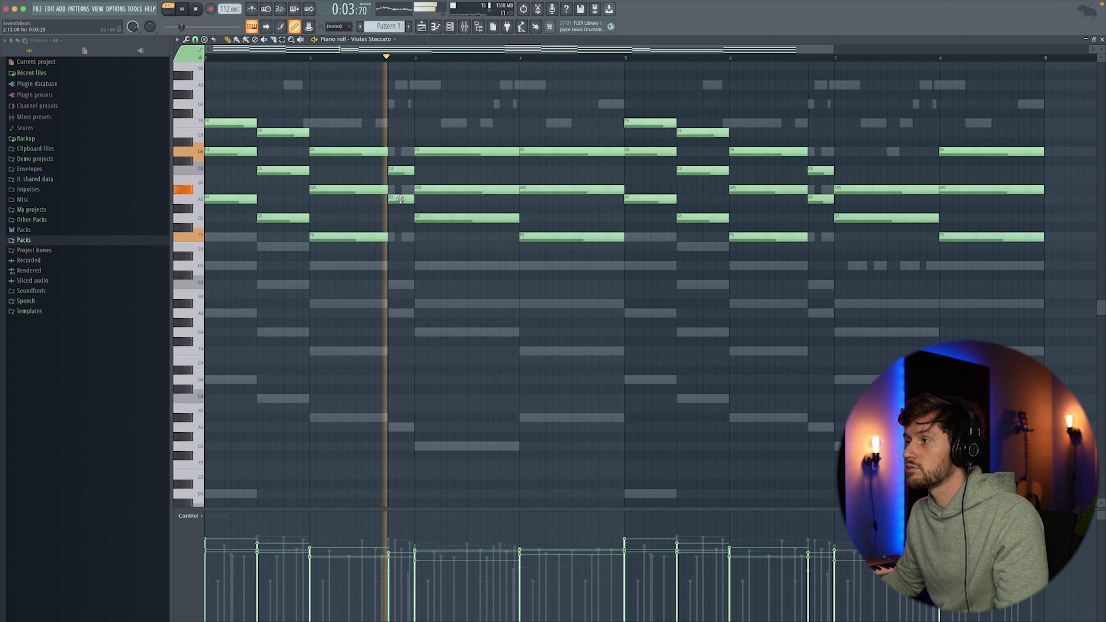
Stop playback and paste root notes D5, C5, A#4, A4, G4 and A#4 beneath the Violas Staccato chords, repeated in both halves
key(F6)
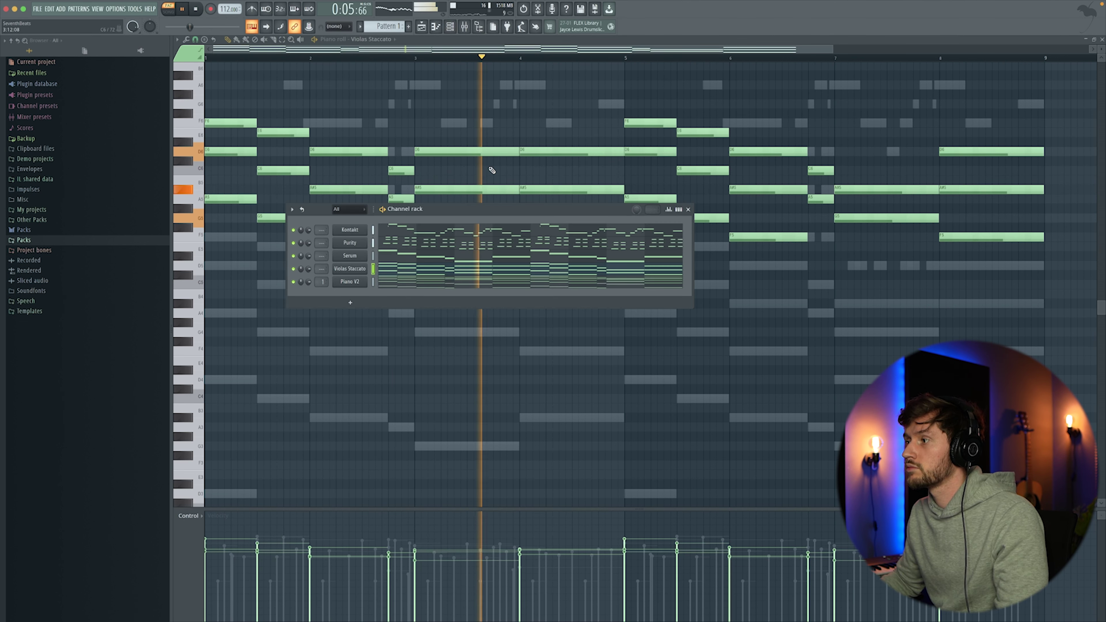
key(F6)
key(space)
key(ctrl+v)
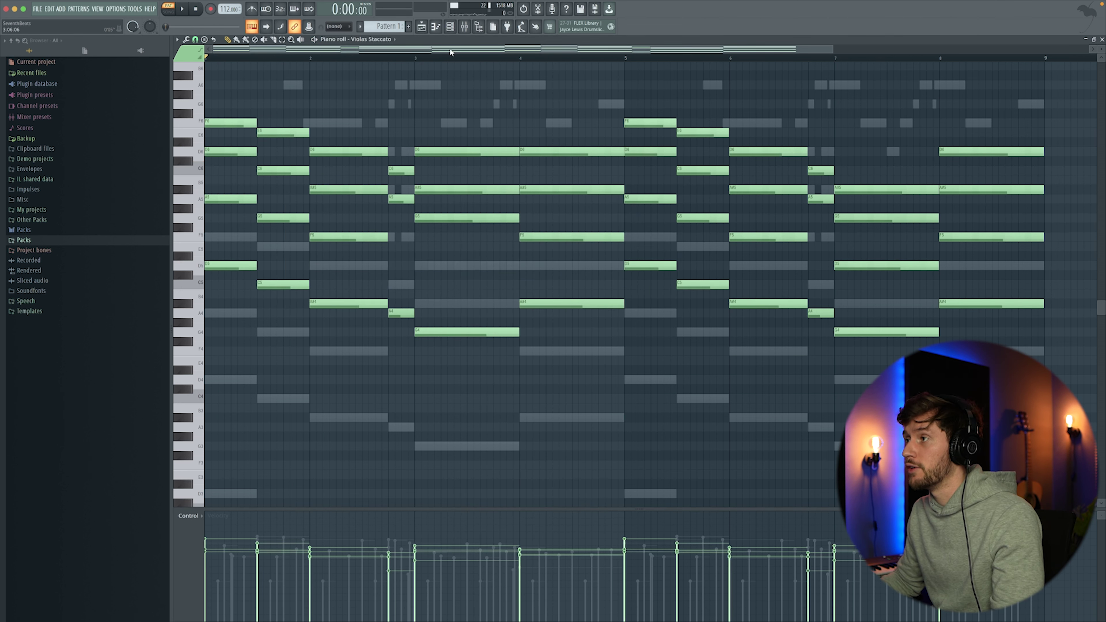
Insert a FLEX instrument channel from Piano V2, load the BritBlub X preset from Essential Guitars, and close the plugin
click(455, 33)
right_click(362, 282)
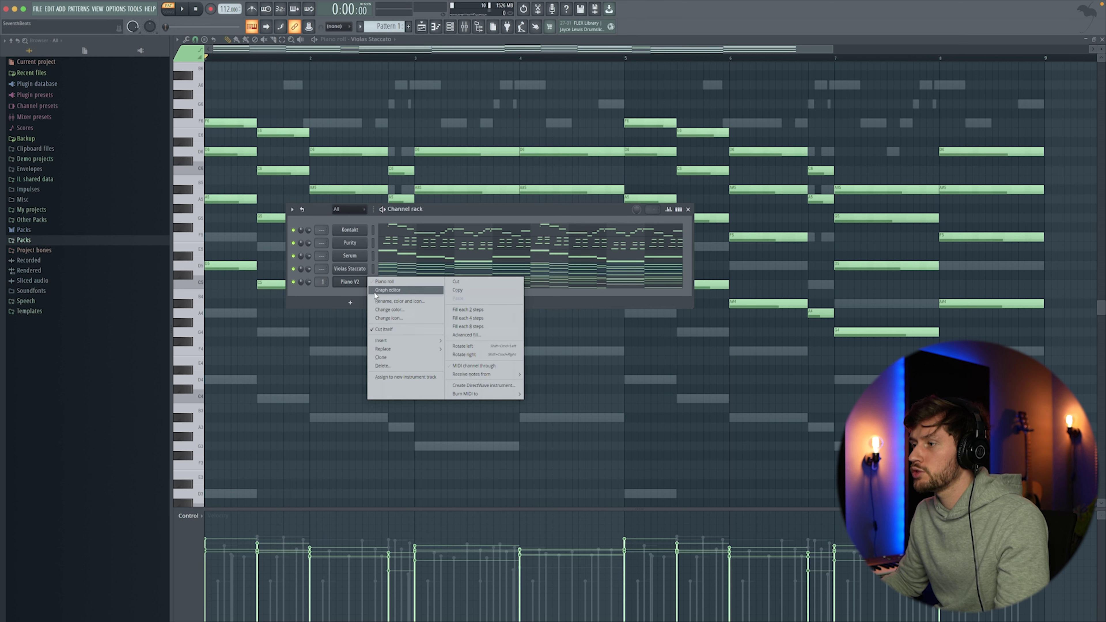
mouse_move(399, 348)
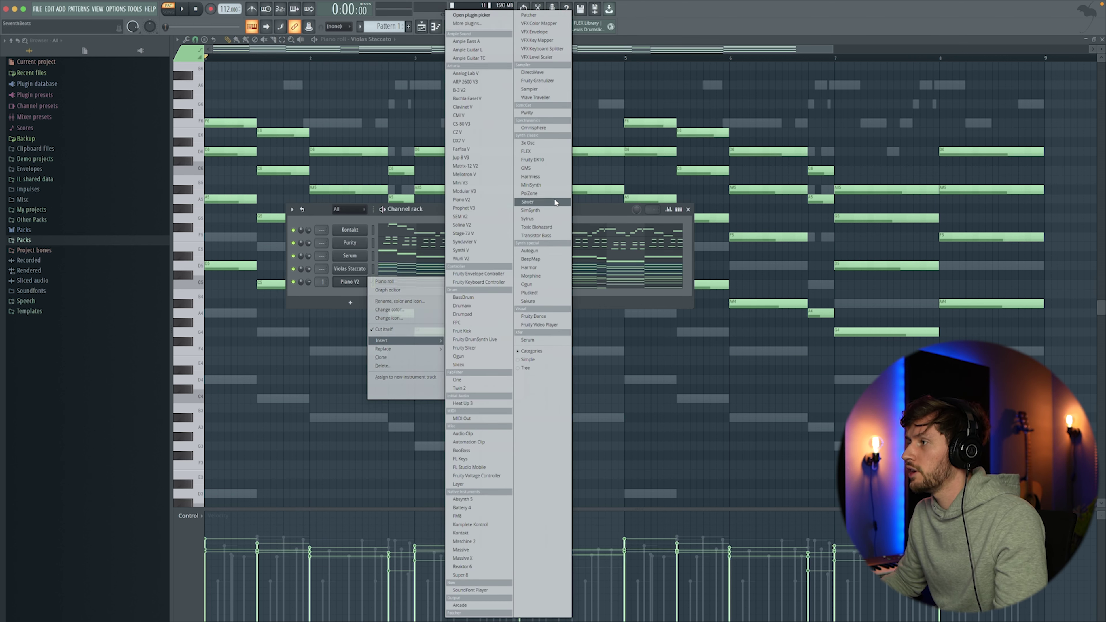
click(526, 151)
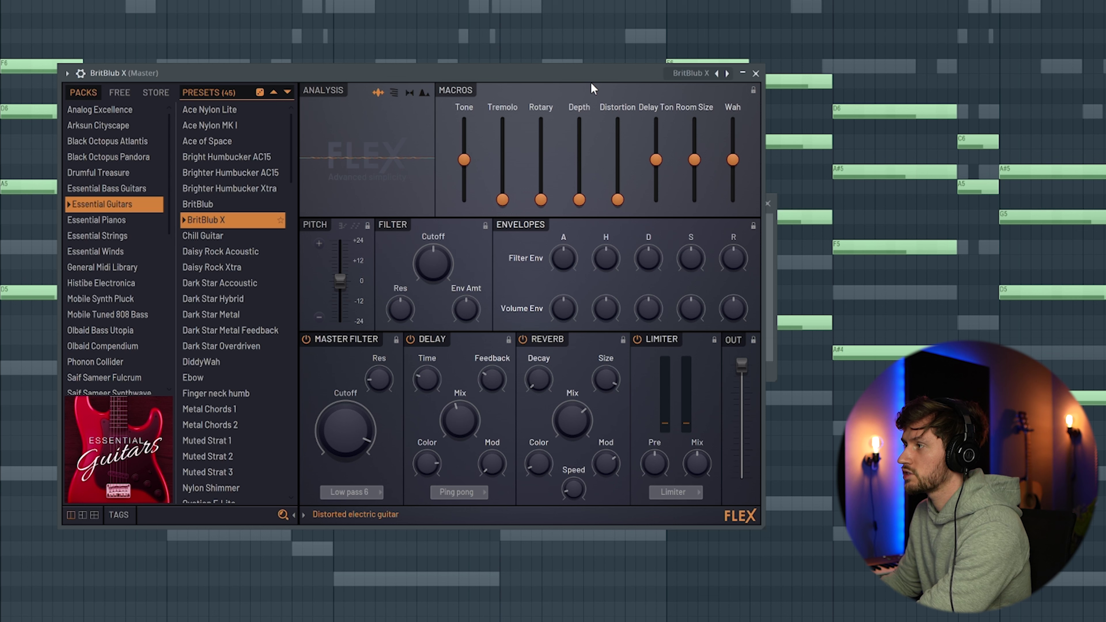
click(755, 73)
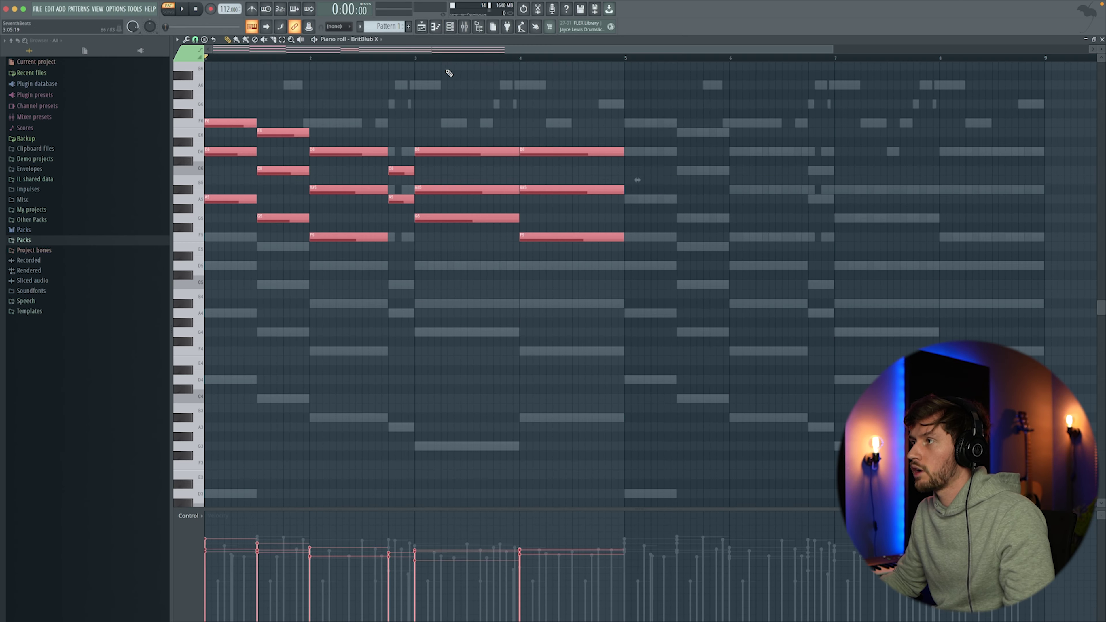
Mute the Kontakt, Purity and Violas Staccato channels and deselect the pasted chord notes in the BritBlub X piano roll
click(449, 27)
click(294, 229)
click(476, 117)
key(F6)
ctrl+click(415, 116)
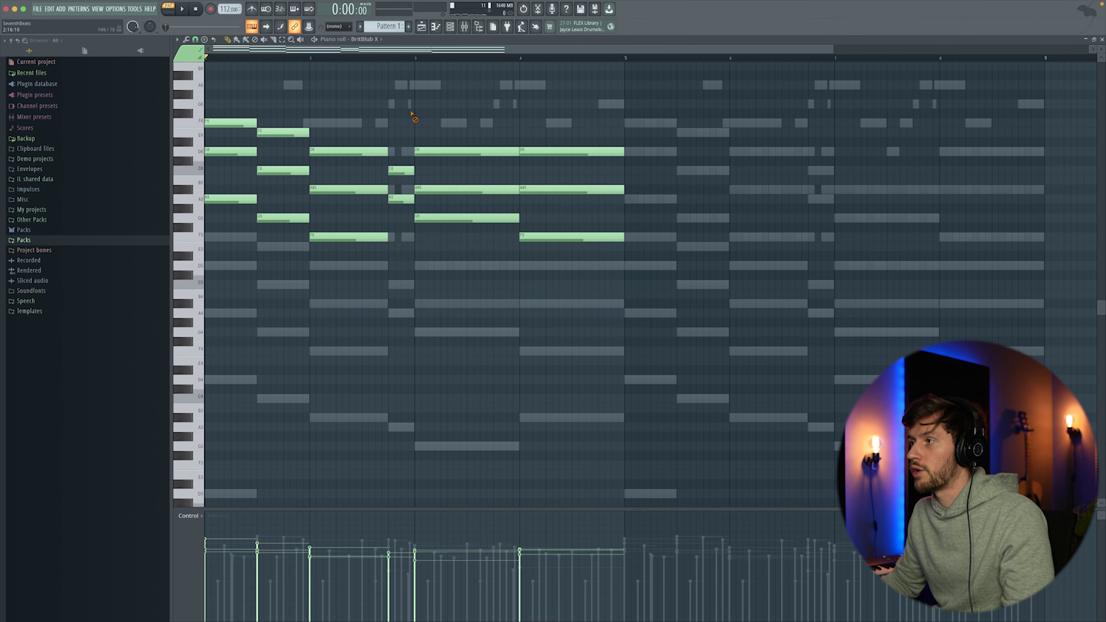
Shorten the first two BritBlub X chords to short notes, stagger the first into a rising A5, D6, F6 arpeggio, and play it
ctrl+drag(190, 98, 234, 264)
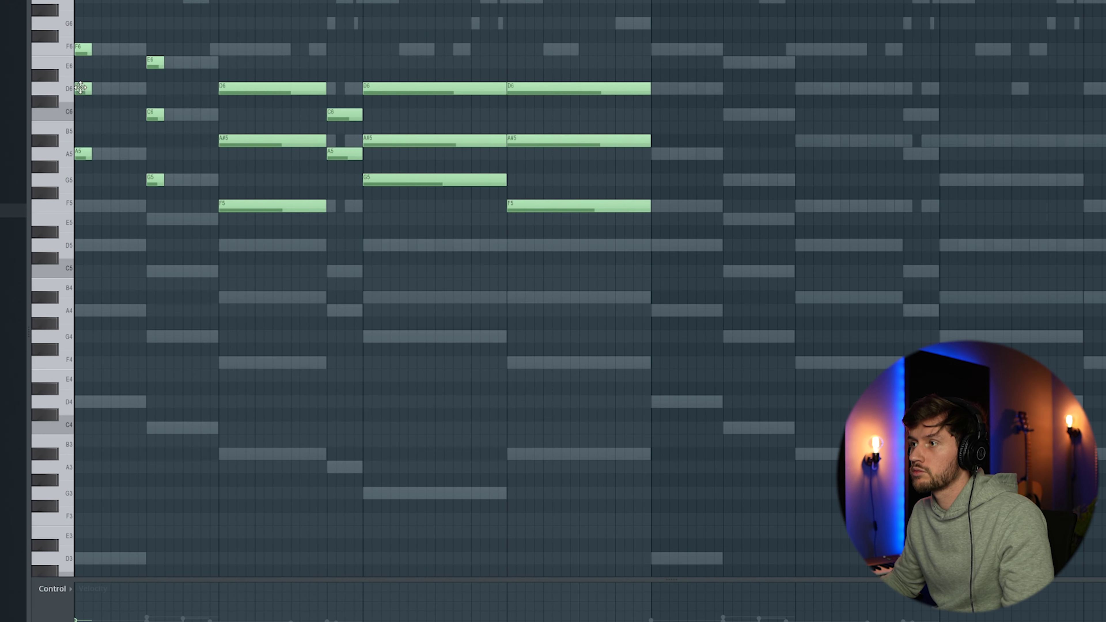
drag(81, 87, 114, 51)
key(space)
key(space)
key(space)
key(space)
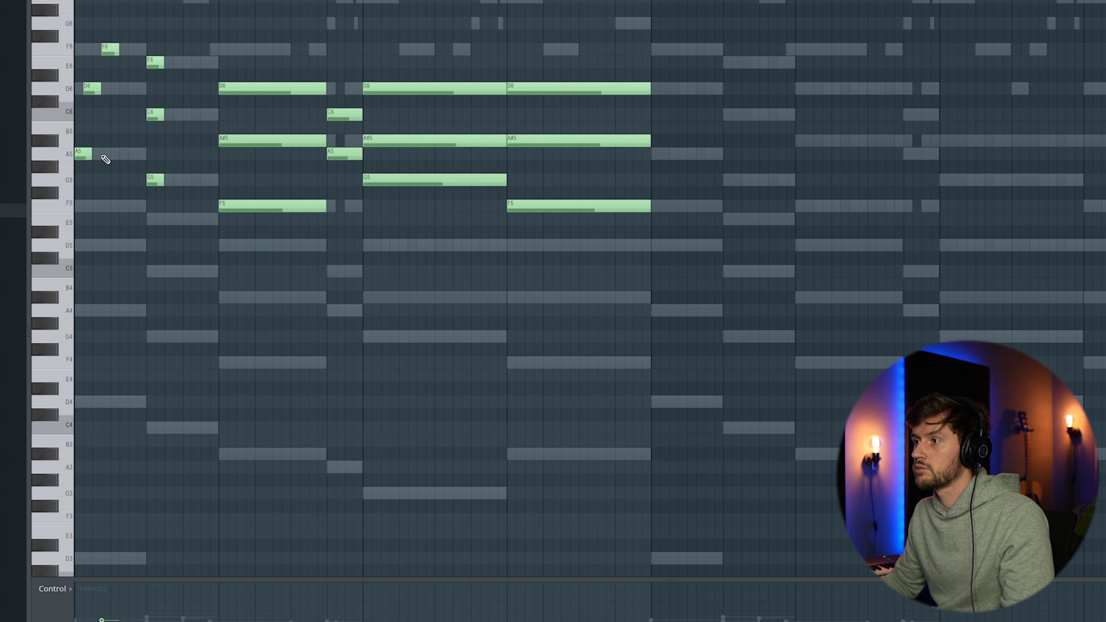
Repeat the rising short-note arpeggio within every BritBlub X chord across all eight bars and play back the pattern
click(113, 154)
key(space)
key(space)
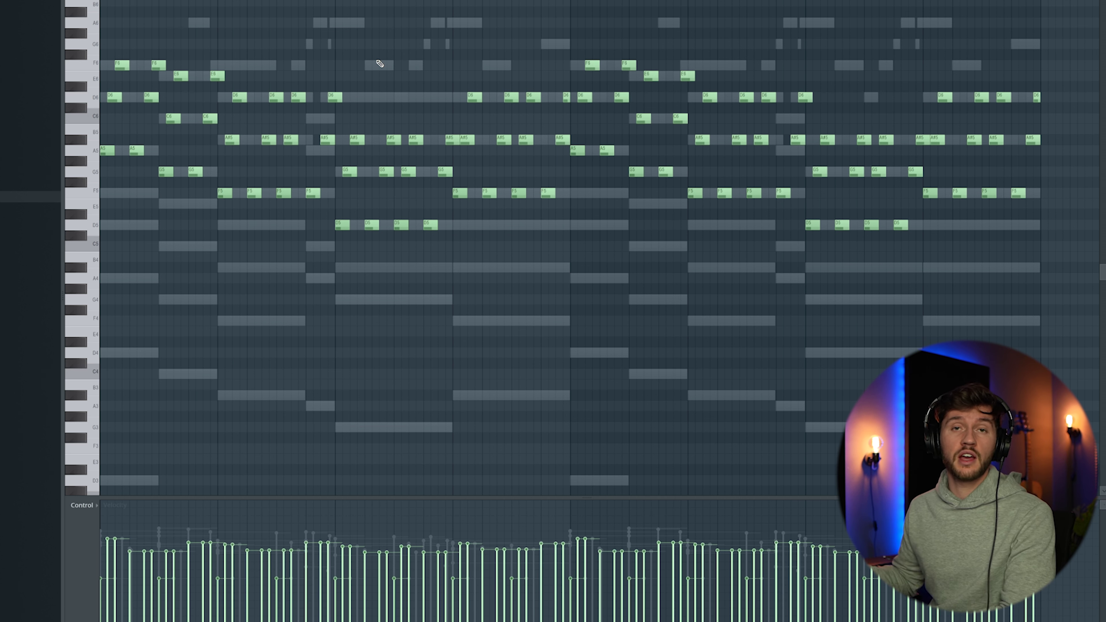
key(space)
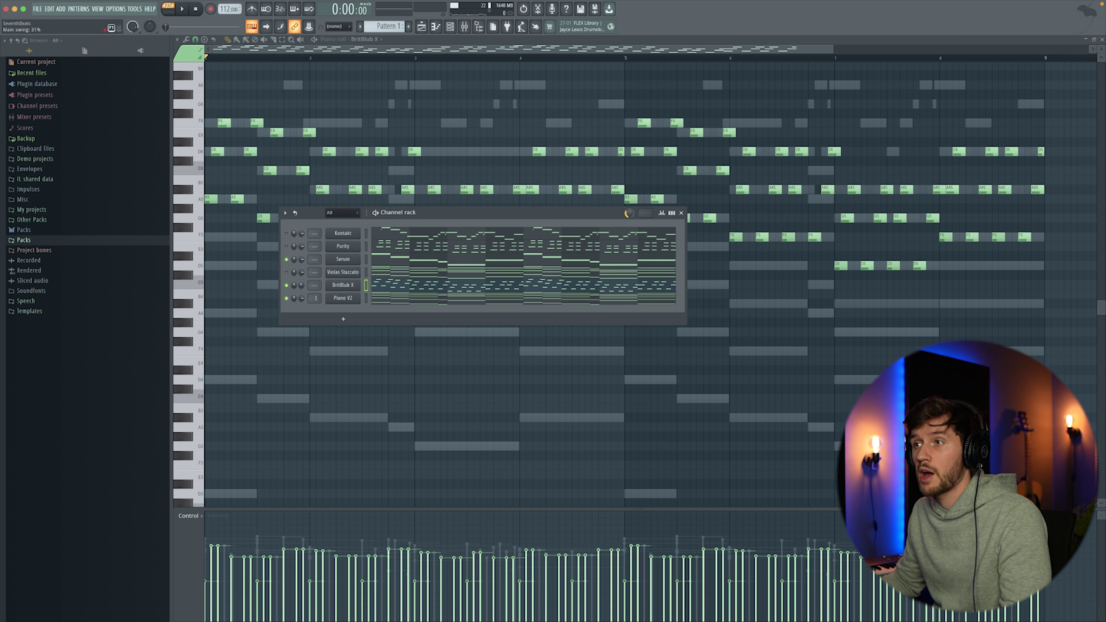
Add the SB_Kick_ (Armed) sample from the Afro Future pack's Kicks folder as a new channel
click(39, 240)
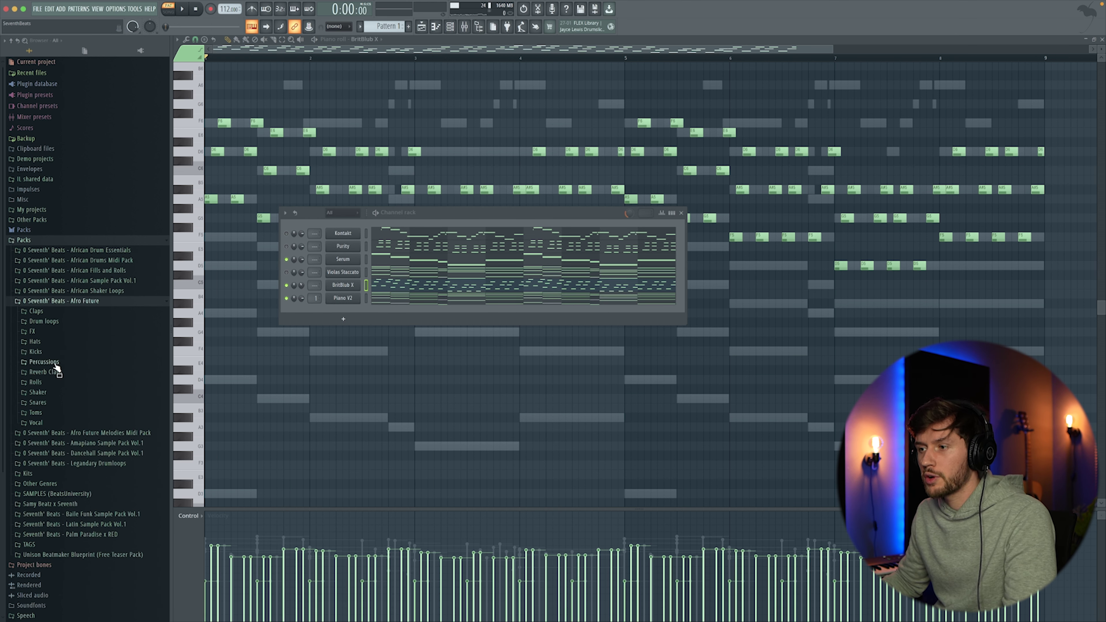
click(36, 352)
click(53, 370)
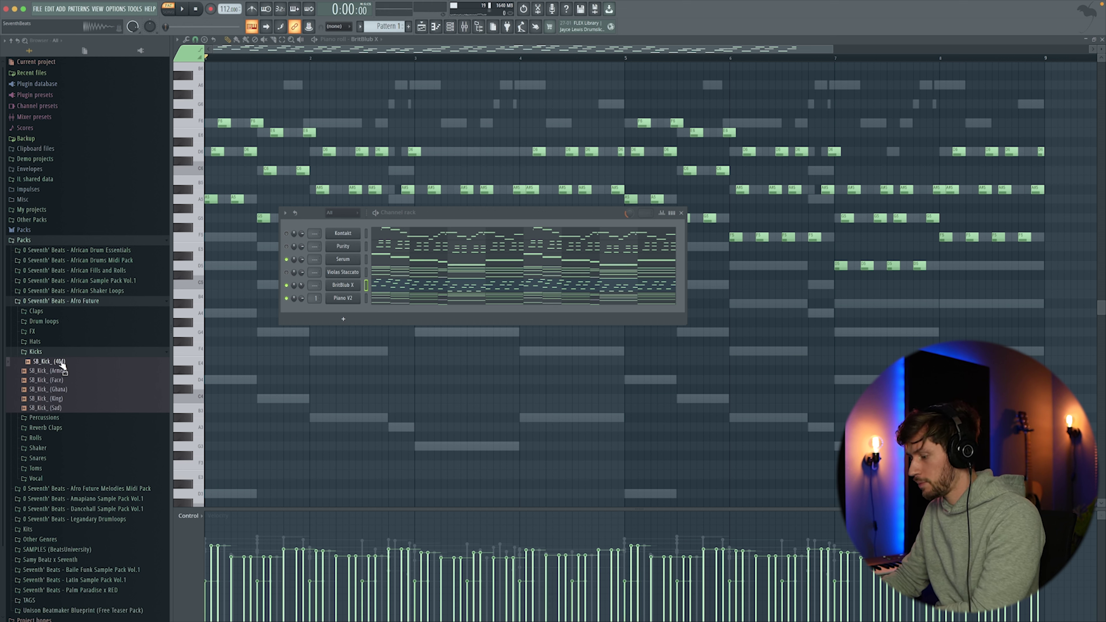
drag(85, 385, 349, 306)
Add the SB_ReverbClap_ (Lava) sample as a channel, place one reduced-velocity C5 note at the pattern's start, and play it back
click(48, 353)
click(47, 371)
drag(51, 391, 361, 327)
click(218, 286)
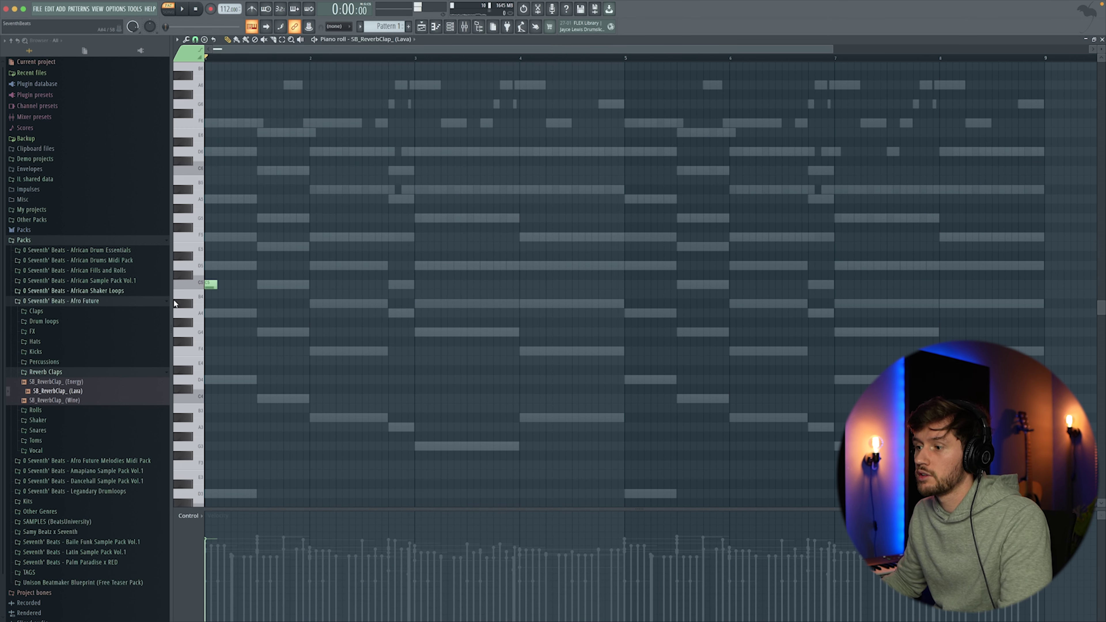
click(212, 580)
key(space)
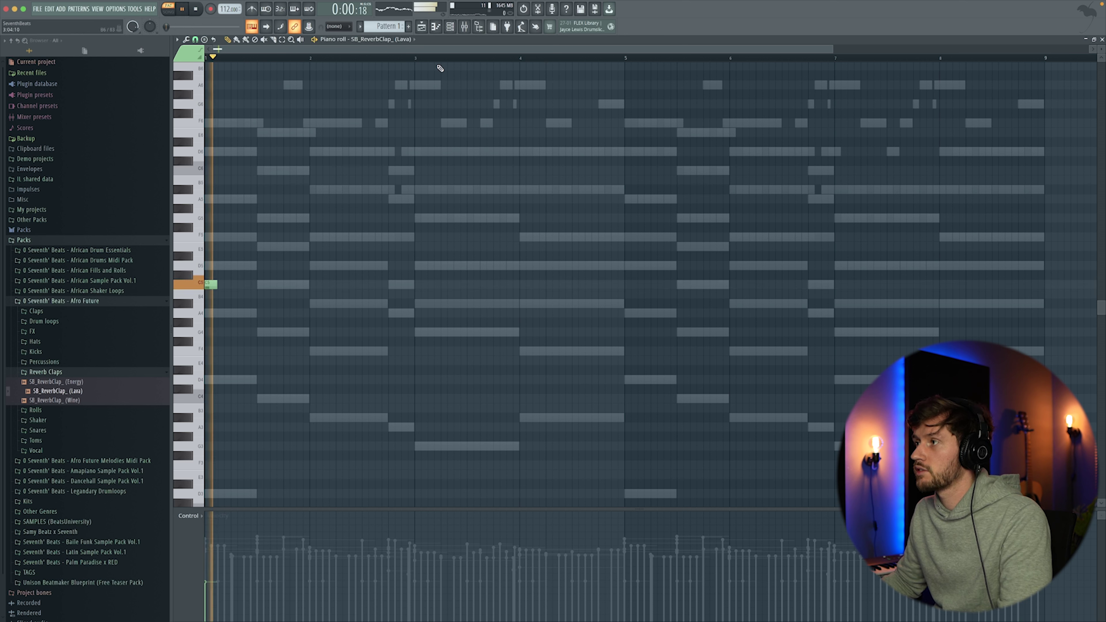
Add SB - RIMSHOT (1), SB - OPEN HAT (11) and SB - NATURAL SHAKER (21) as channels and check their sampler settings
key(F6)
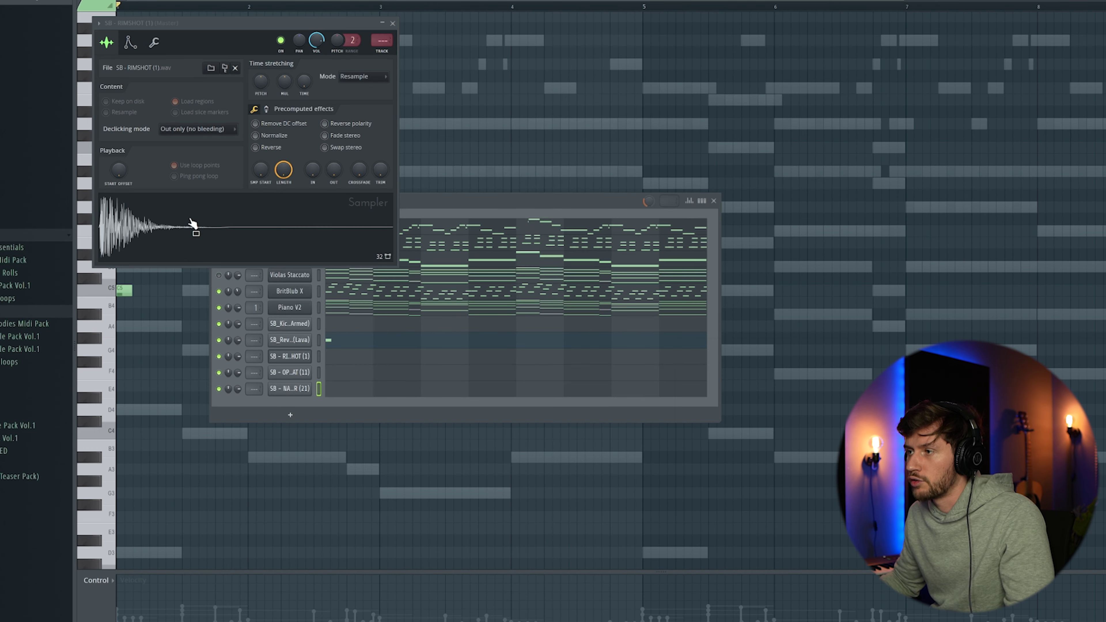
click(393, 23)
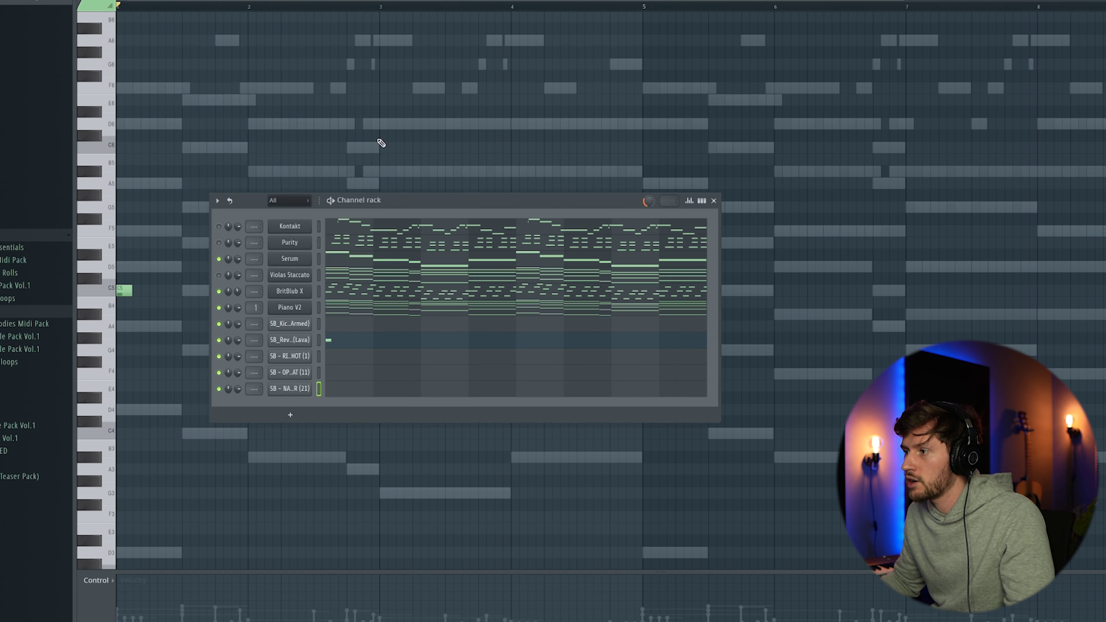
click(300, 375)
click(296, 388)
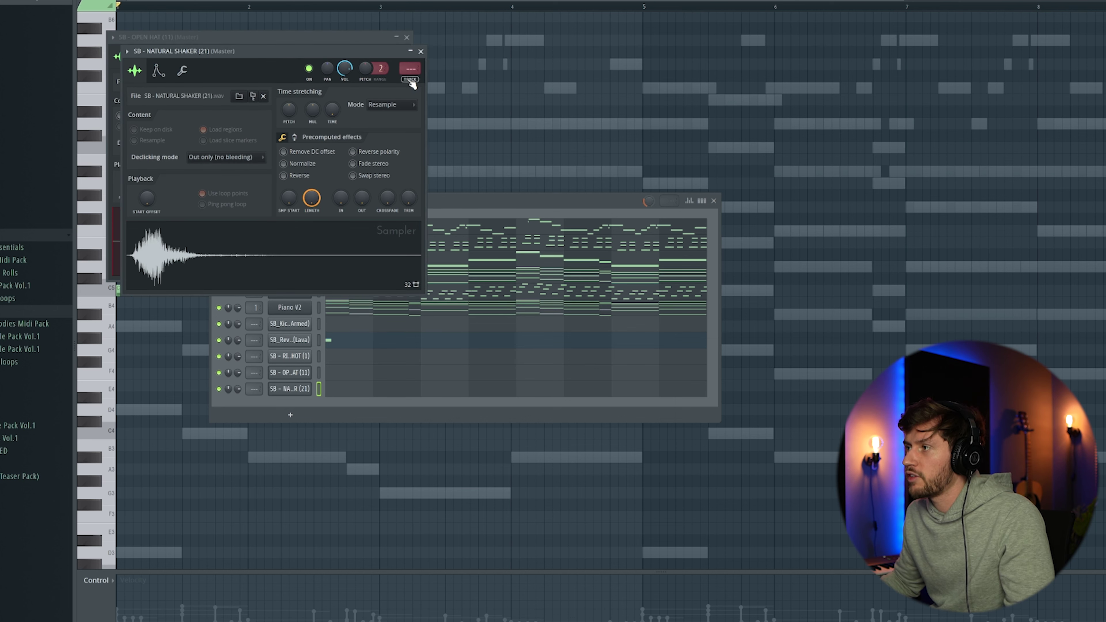
click(421, 51)
Add the SB - HAT (4) closed hat from African Sample Pack Vol.1 as a new channel below the shaker
click(2, 286)
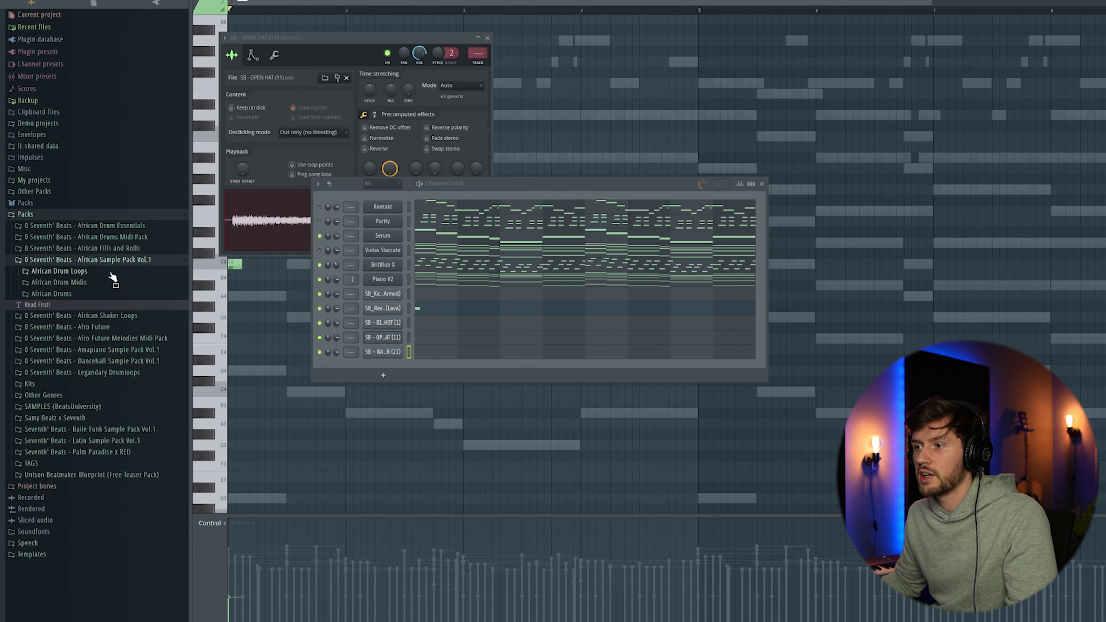
click(70, 295)
click(72, 317)
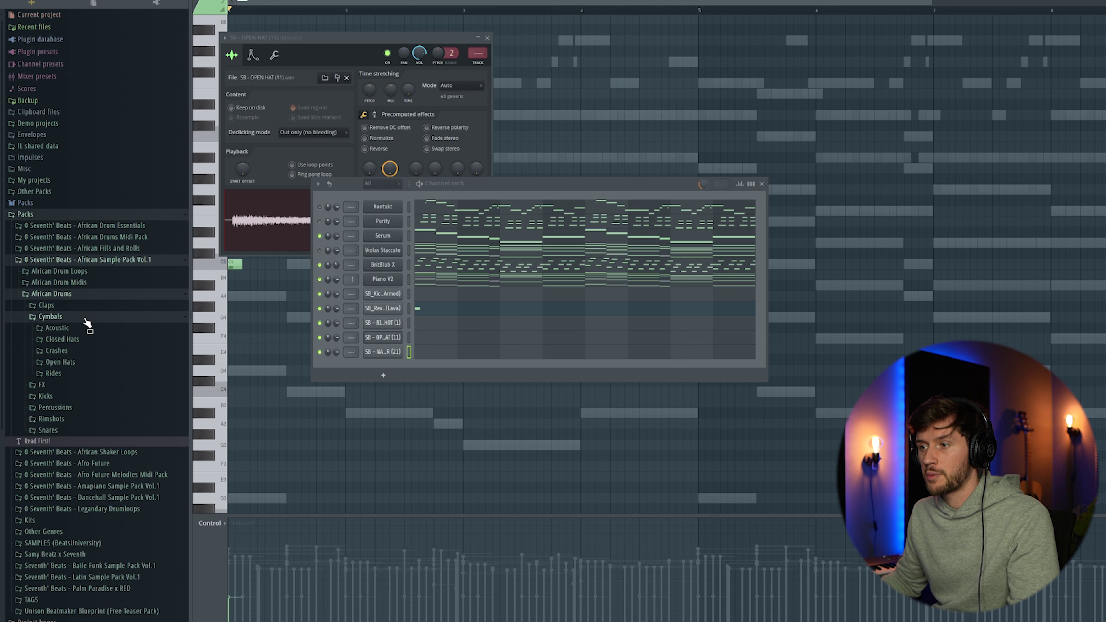
click(82, 339)
click(91, 351)
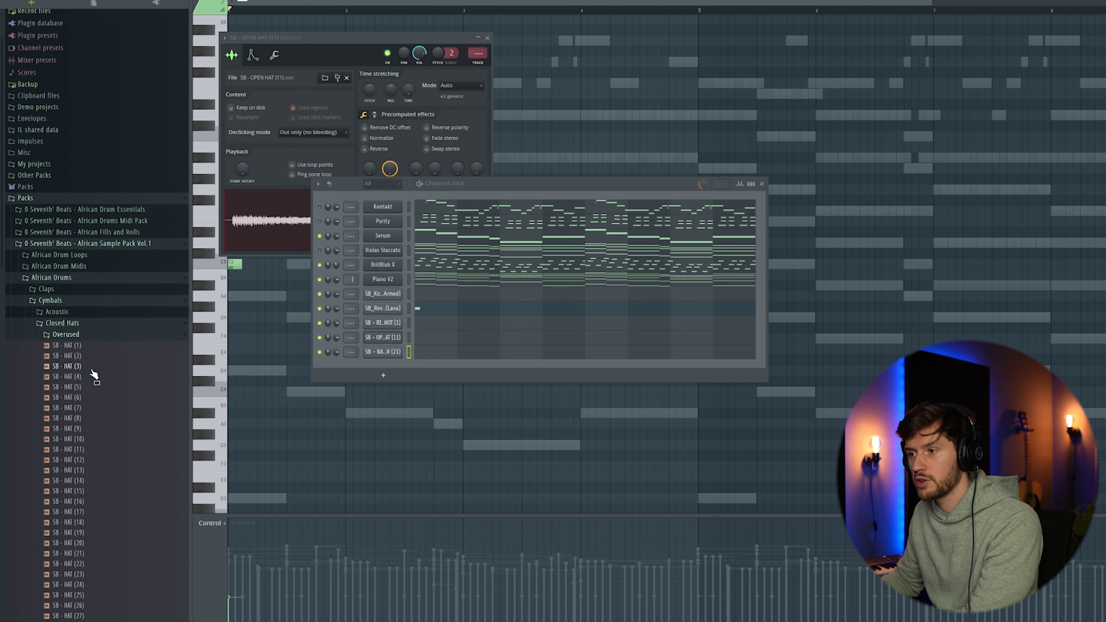
drag(300, 377, 394, 368)
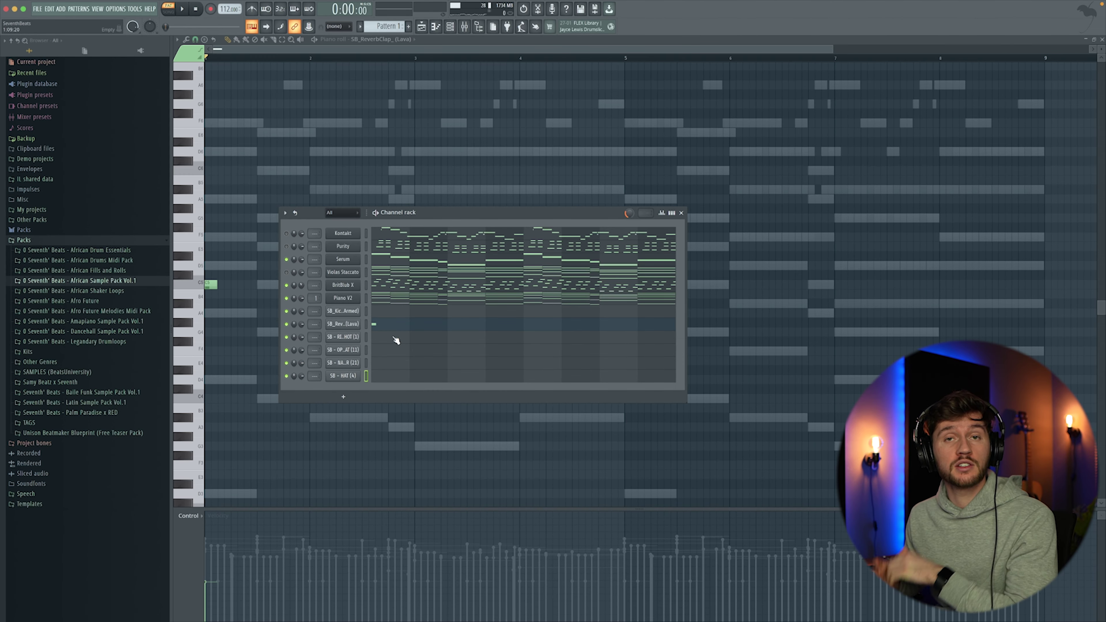
Place C5 rimshot hits on steps 4 and 13 of bars 1 to 4 during playback and duplicate them across bars 5 to 8
key(space)
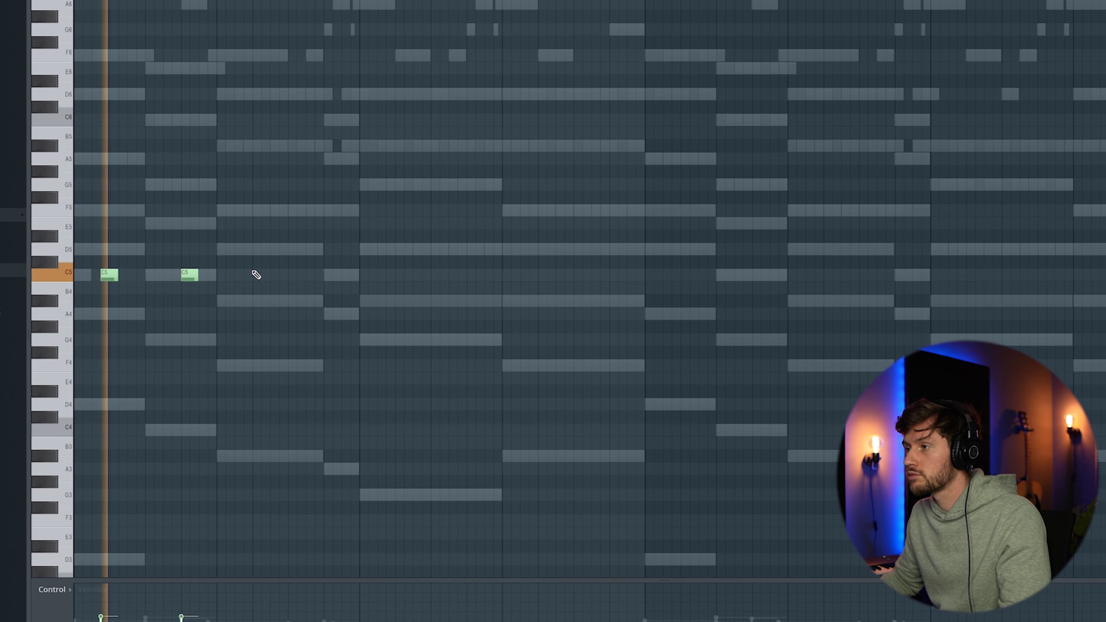
click(334, 284)
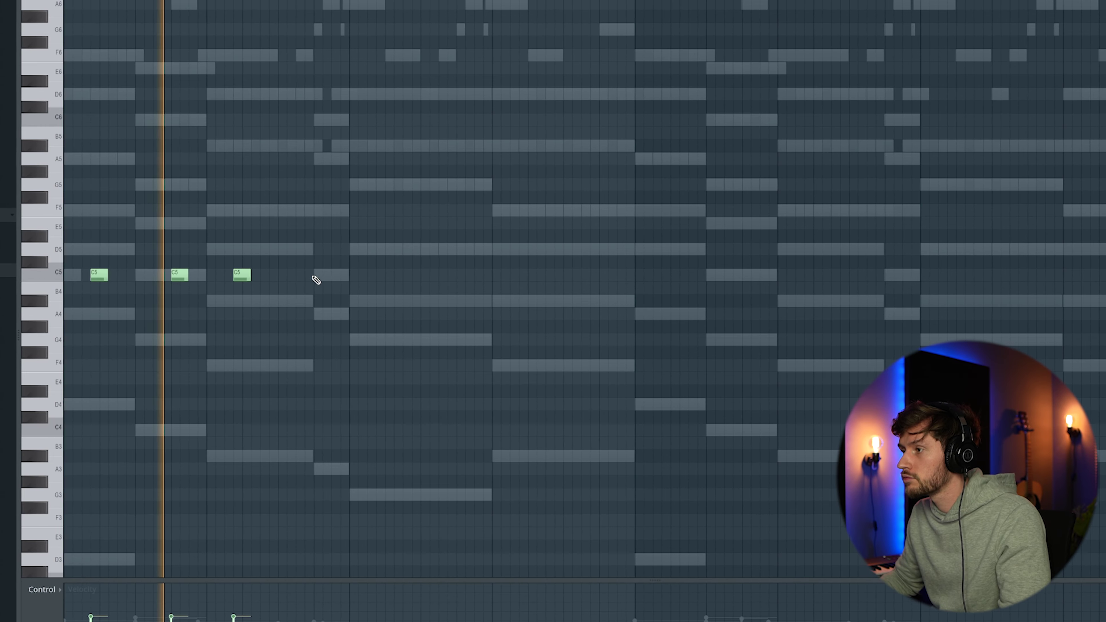
click(316, 278)
click(377, 278)
click(457, 276)
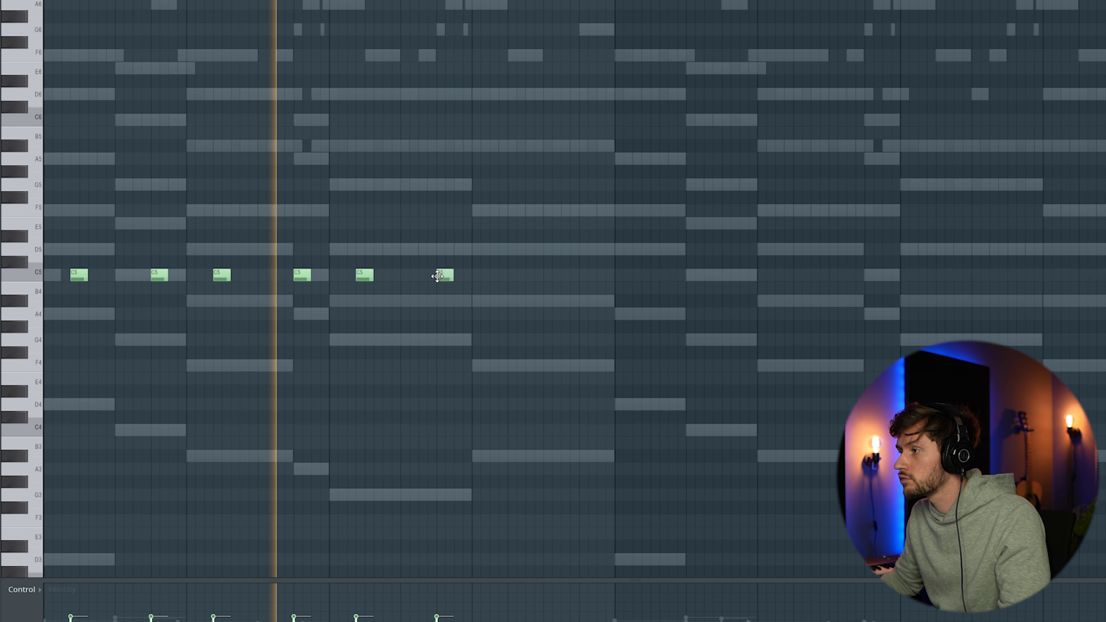
click(501, 276)
click(579, 275)
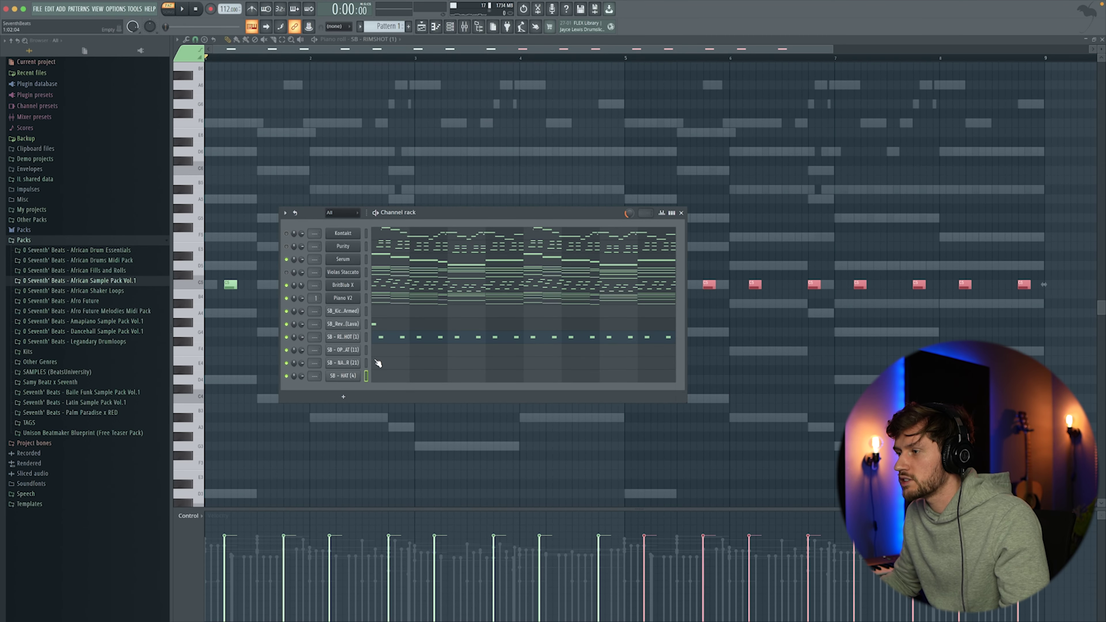
Fill the natural shaker channel with a syncopated C5 pattern of alternating velocities across all eight bars and play it back
click(382, 366)
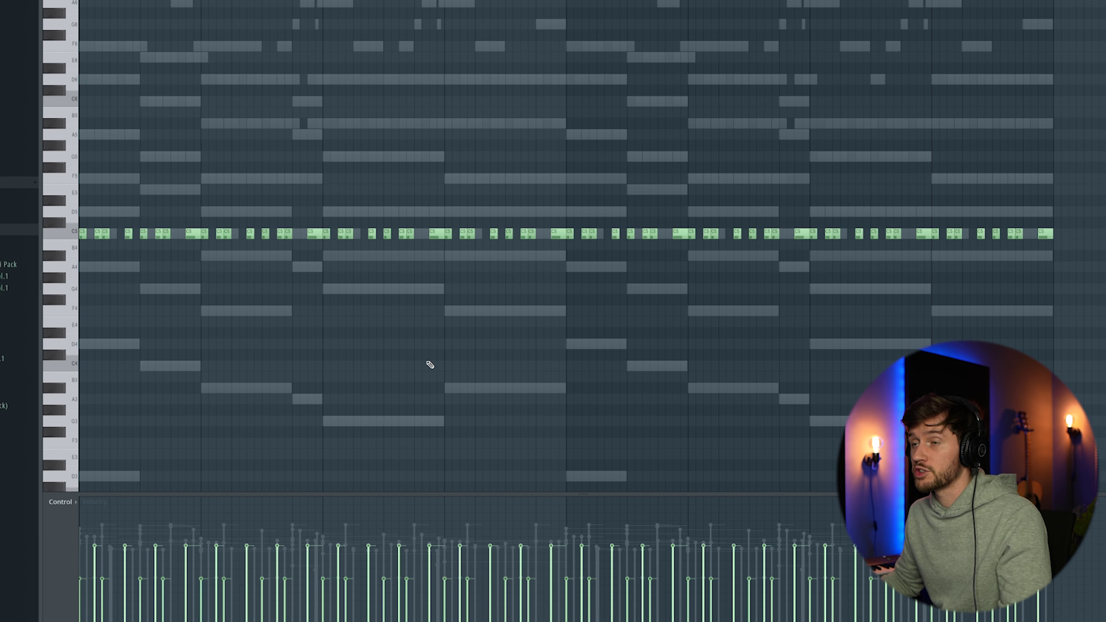
key(space)
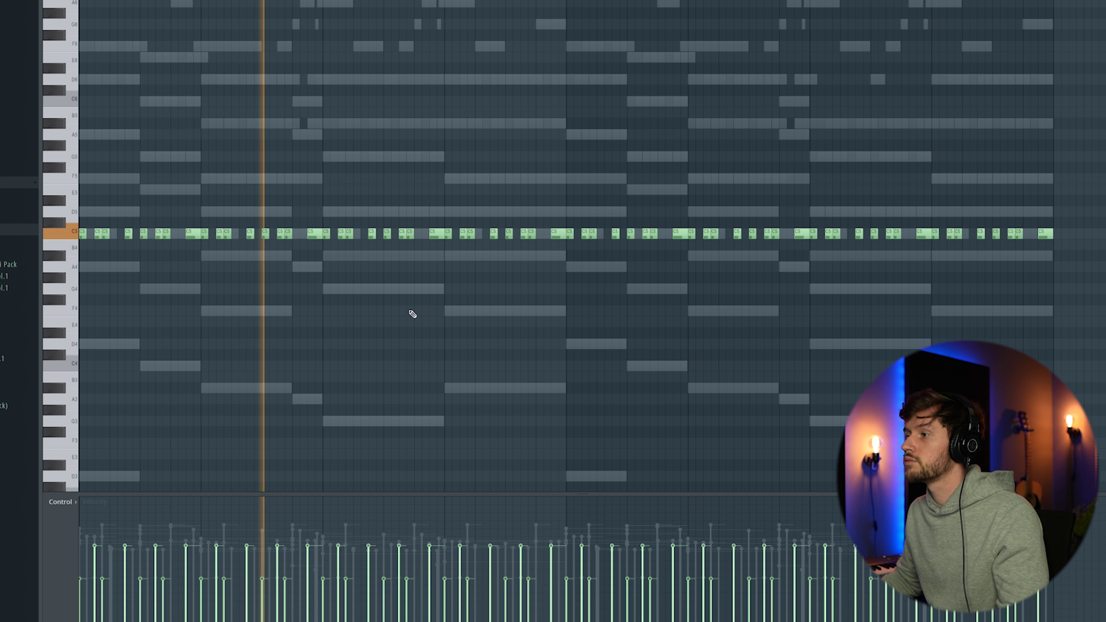
key(F6)
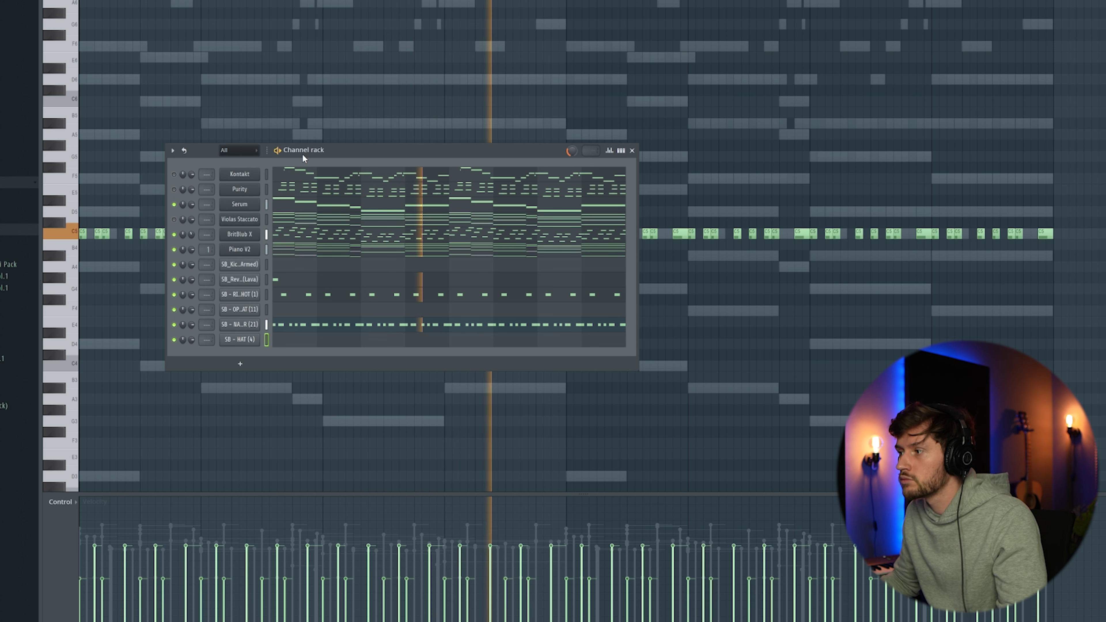
key(space)
Open the playlist and place the Pattern 1 clip on Track 1 at bar 1
click(368, 2)
click(369, 117)
drag(415, 109, 264, 43)
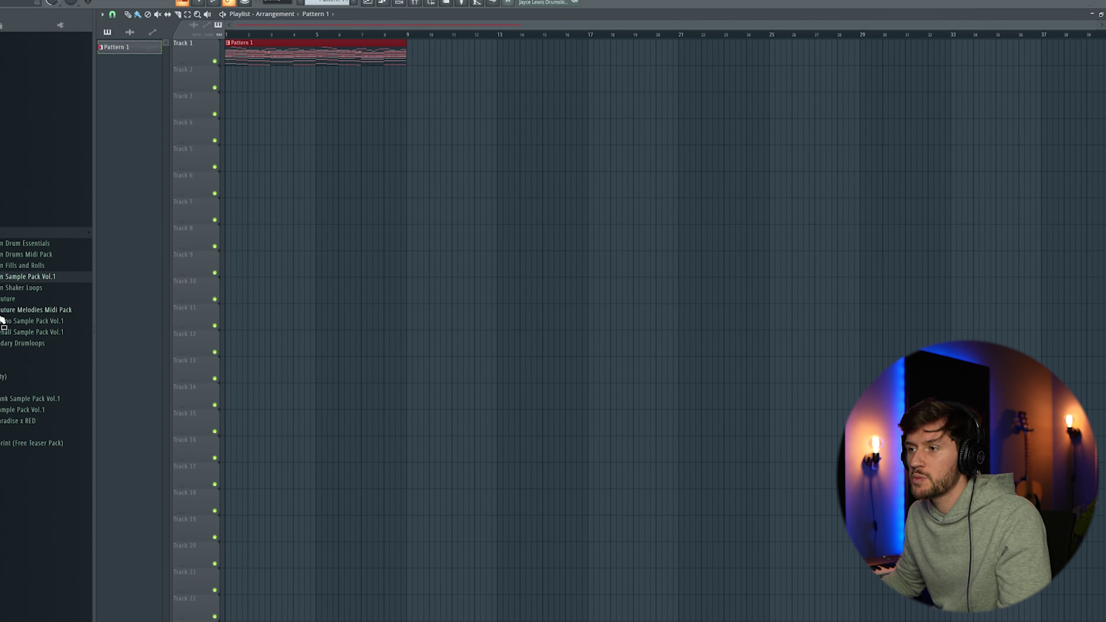
Place SB - SHAKER LOOP (14) from the African Shaker Loops pack on Track 4 at bar 1, spanning four bars
click(21, 288)
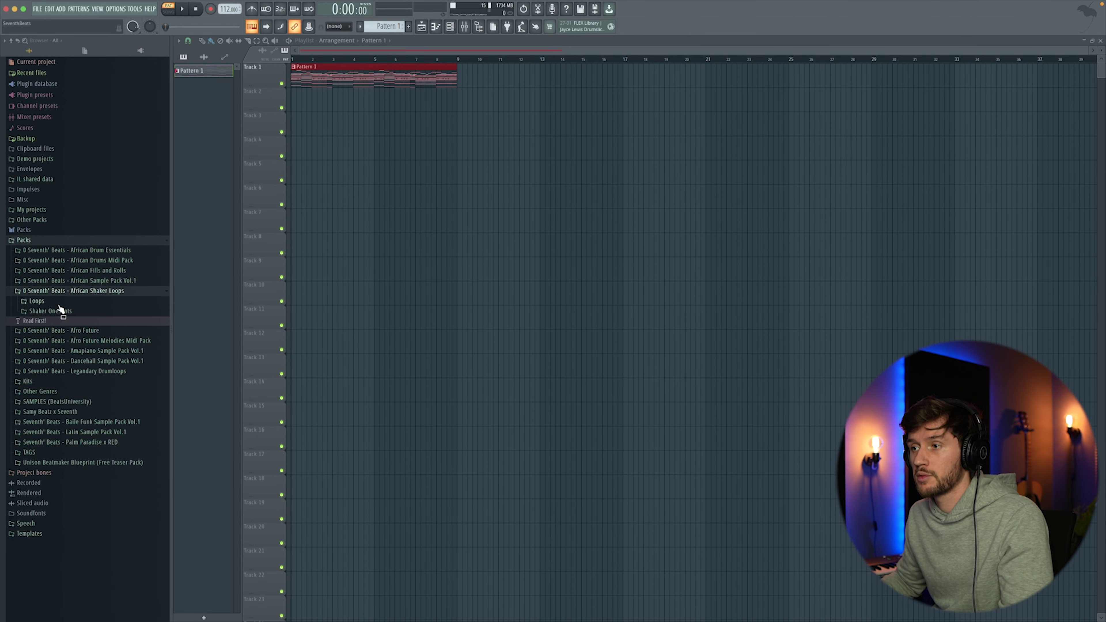
click(61, 303)
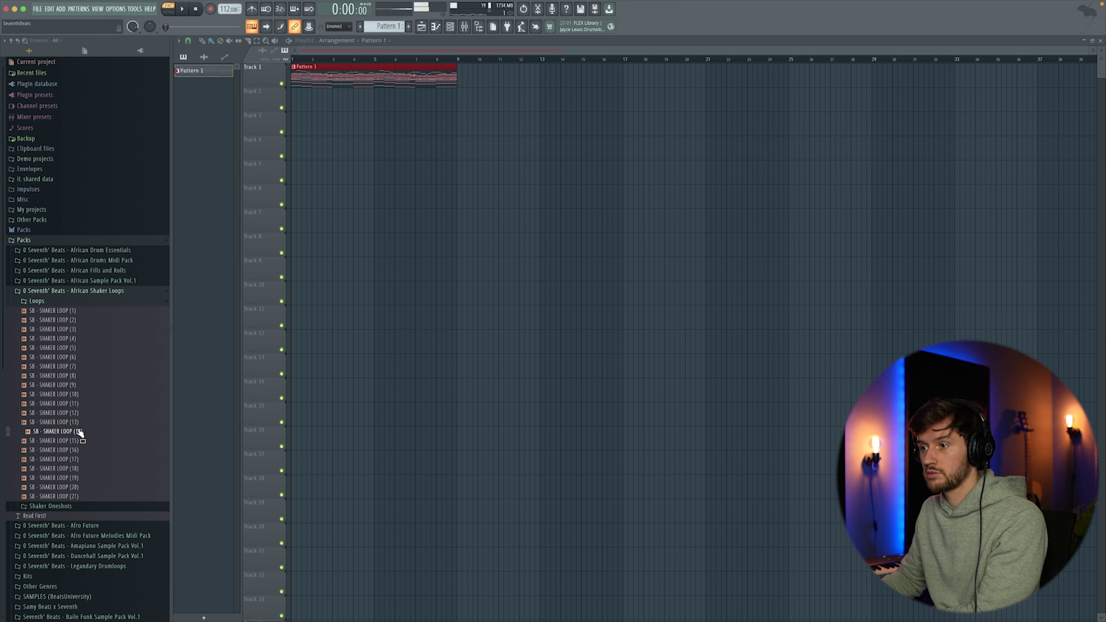
drag(368, 256, 302, 145)
click(344, 140)
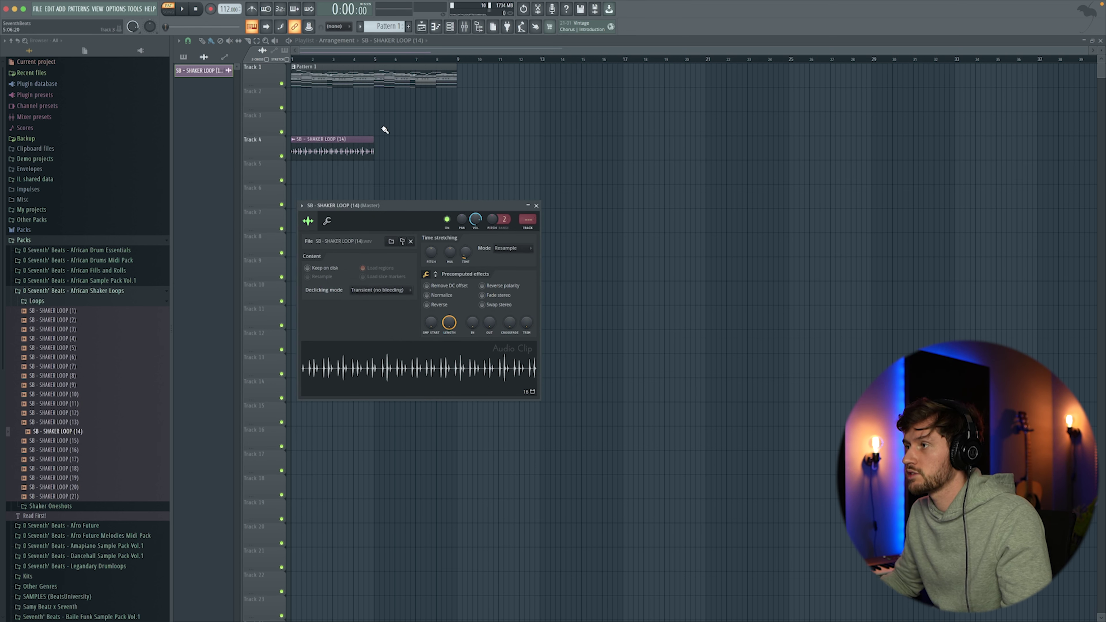
Repeat the shaker loop clip at bar 5 on Track 4, lower its volume, and show the channel rack during playback
click(384, 147)
key(space)
double_click(334, 144)
drag(476, 219, 476, 219)
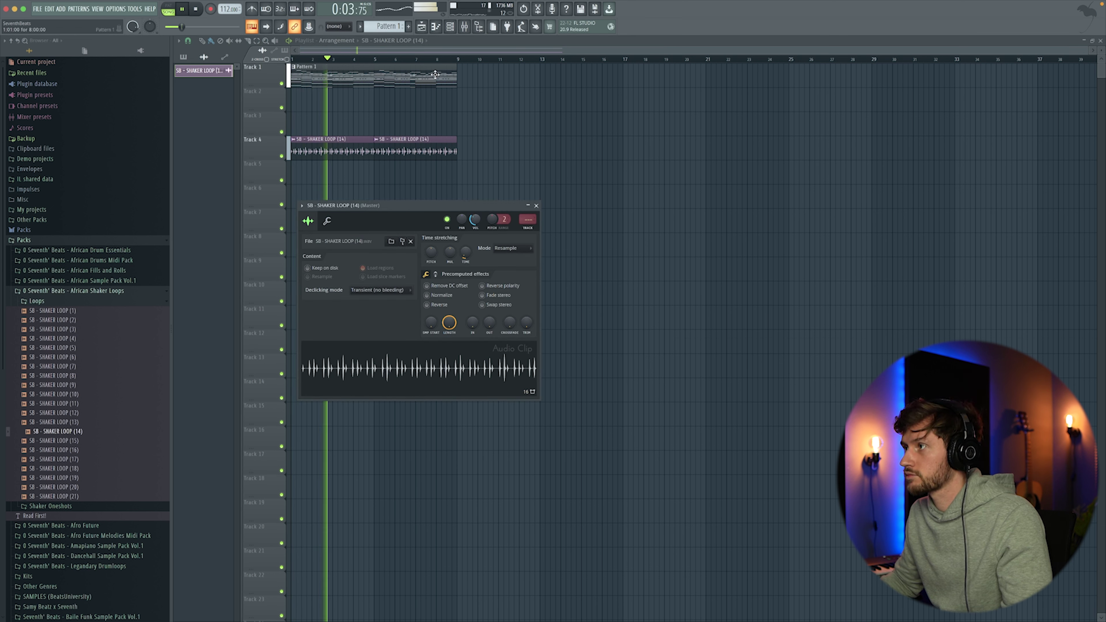
key(F6)
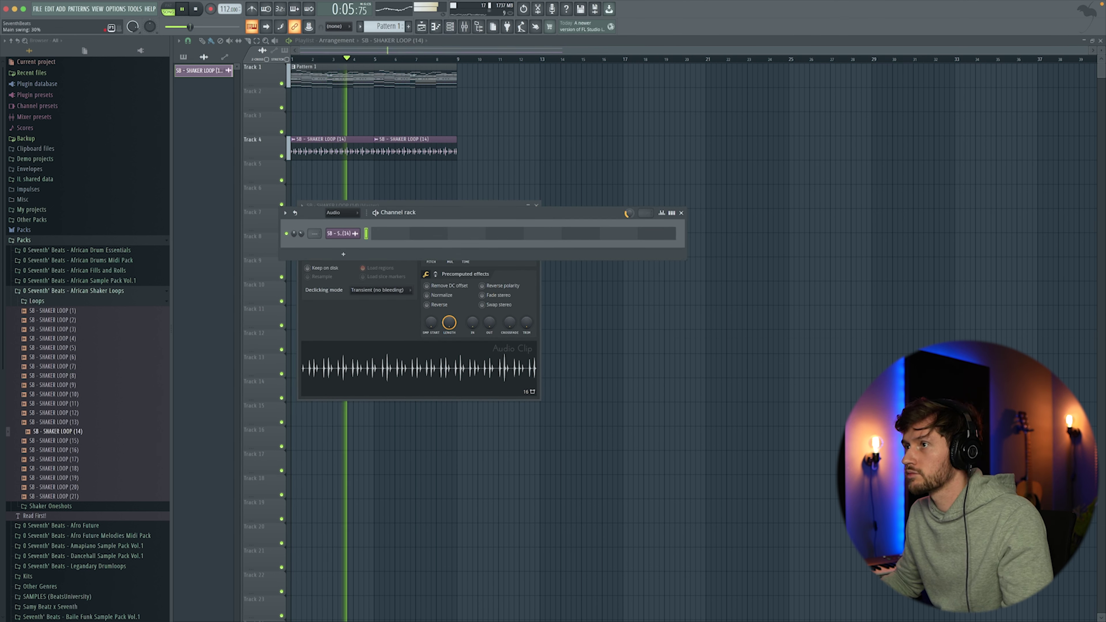
Place C5 notes for the SB - OPEN HAT (11) channel on beat 4 of bars 1, 3, 5 and 7 during playback
click(451, 27)
click(451, 29)
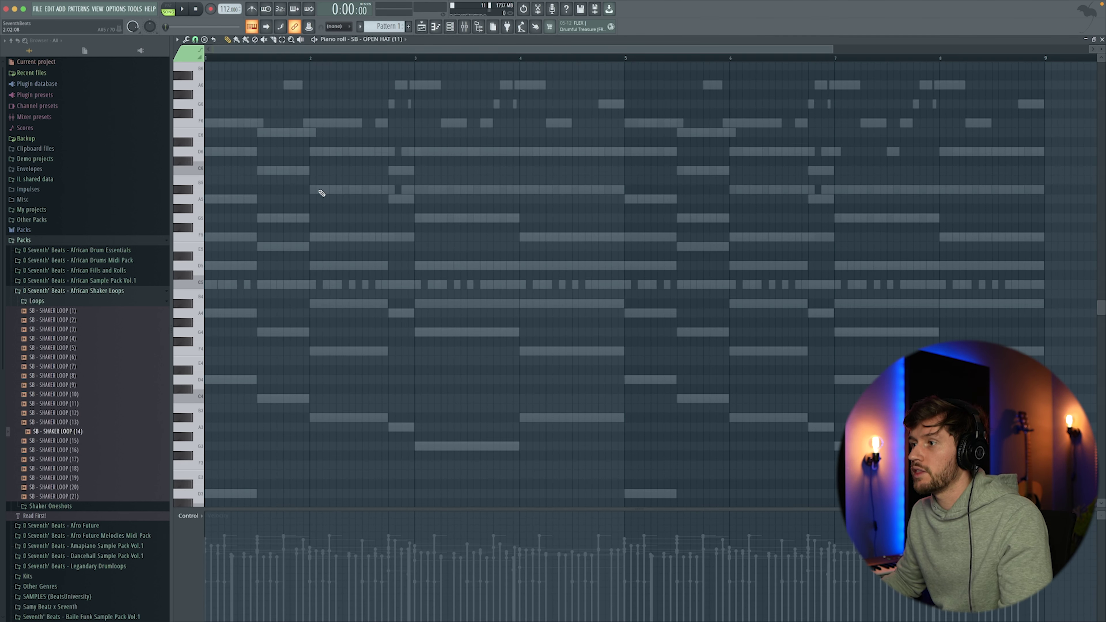
key(space)
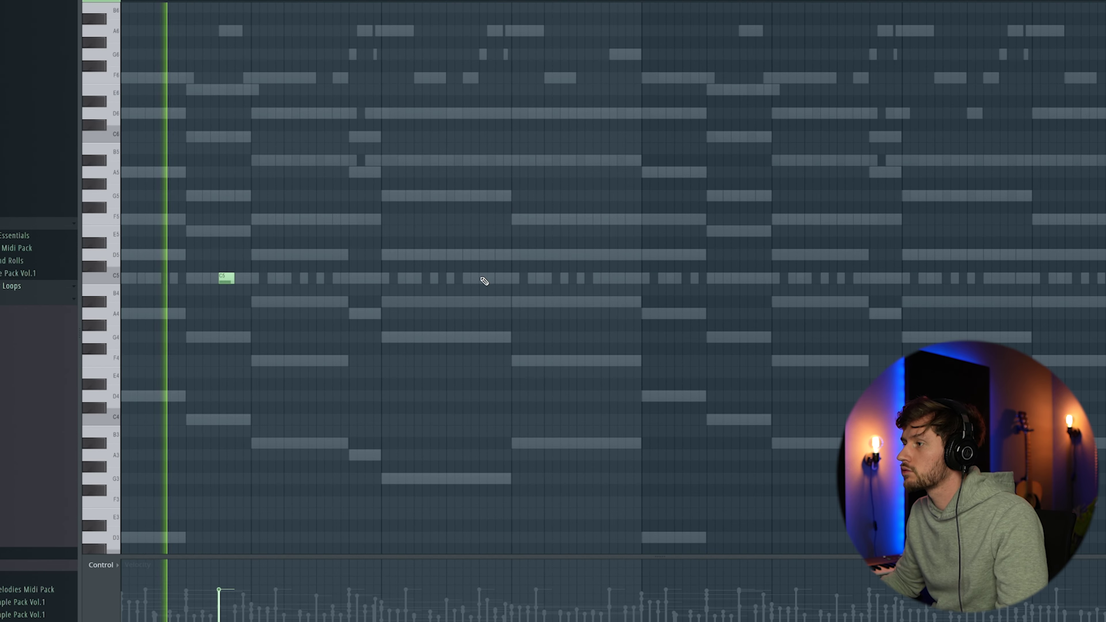
click(484, 279)
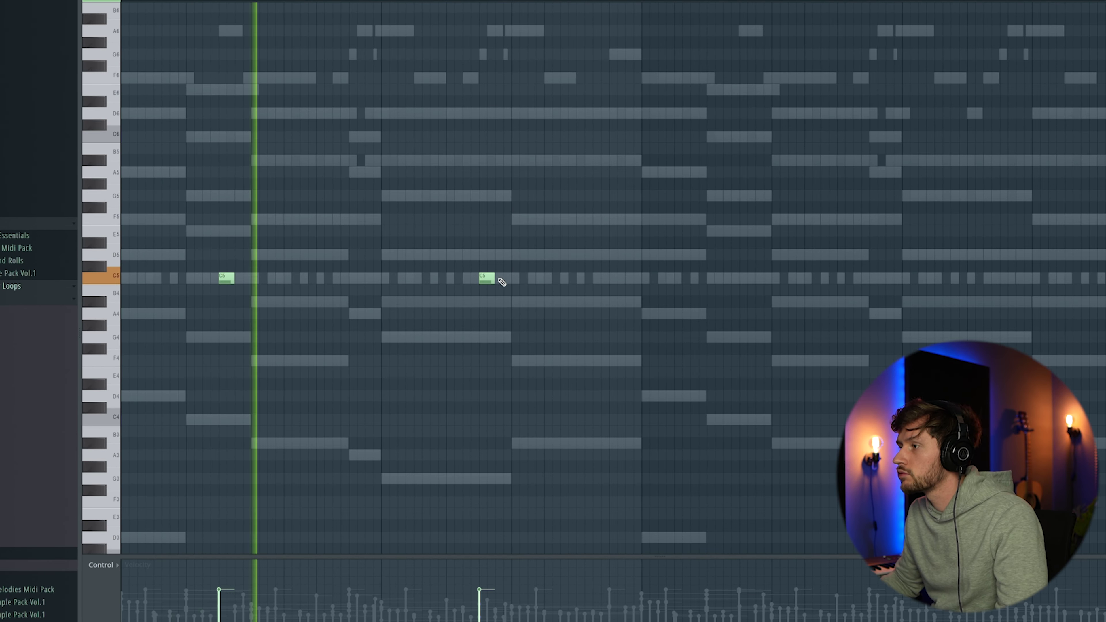
click(746, 279)
click(1006, 279)
Program the kick channel at C5 over four bars, hitting beat 1 and alternating between the offbeat after 3 and the offbeat after 4
key(F6)
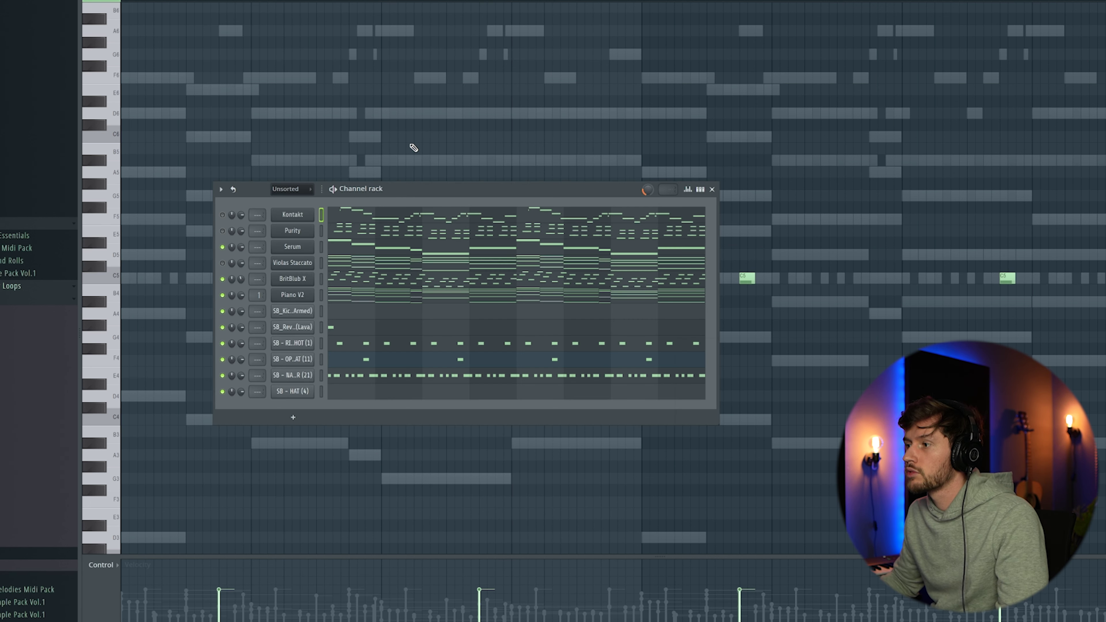
click(361, 316)
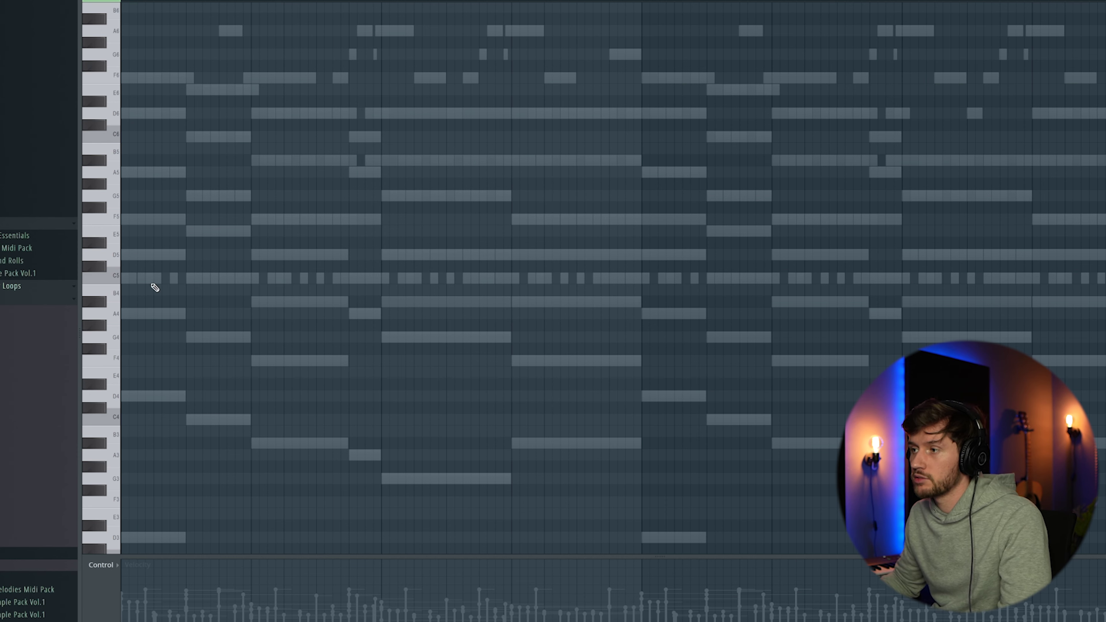
click(210, 278)
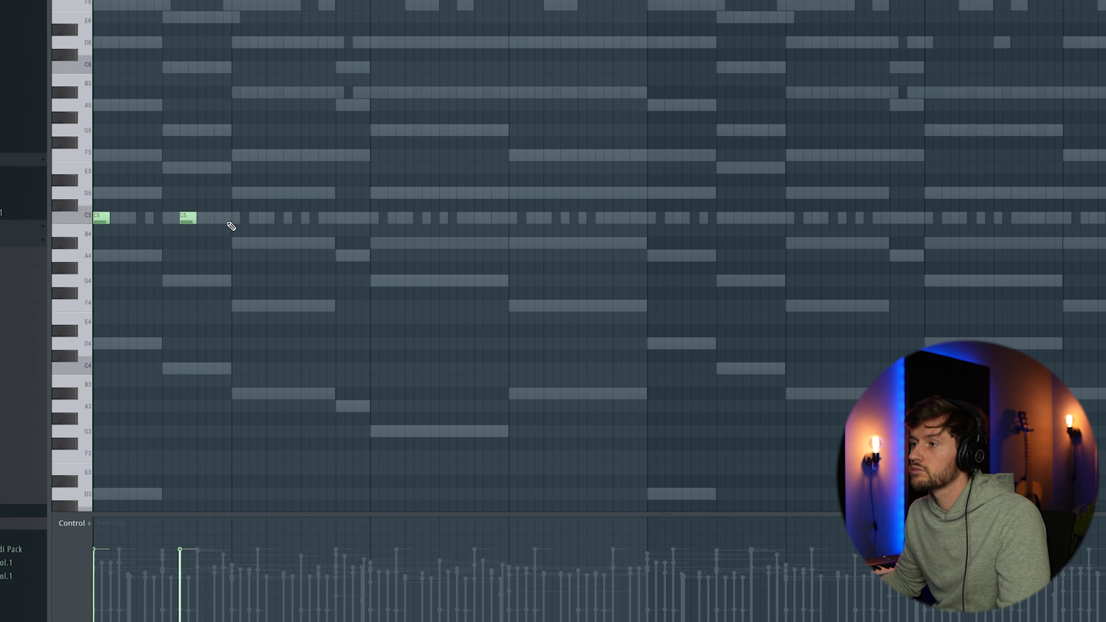
key(space)
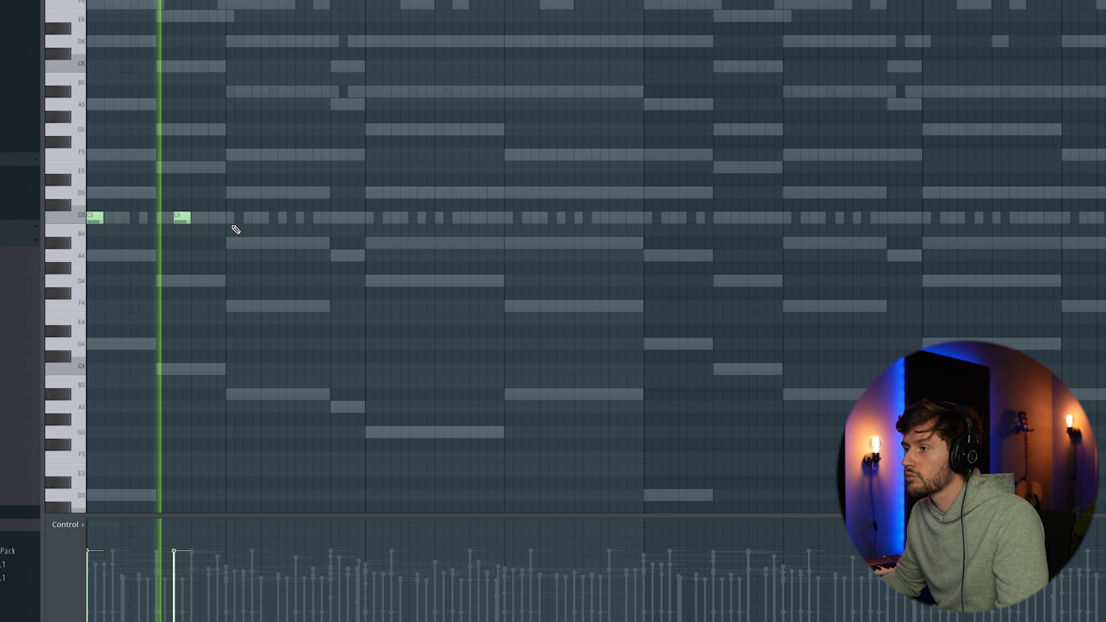
click(234, 218)
click(355, 218)
click(371, 218)
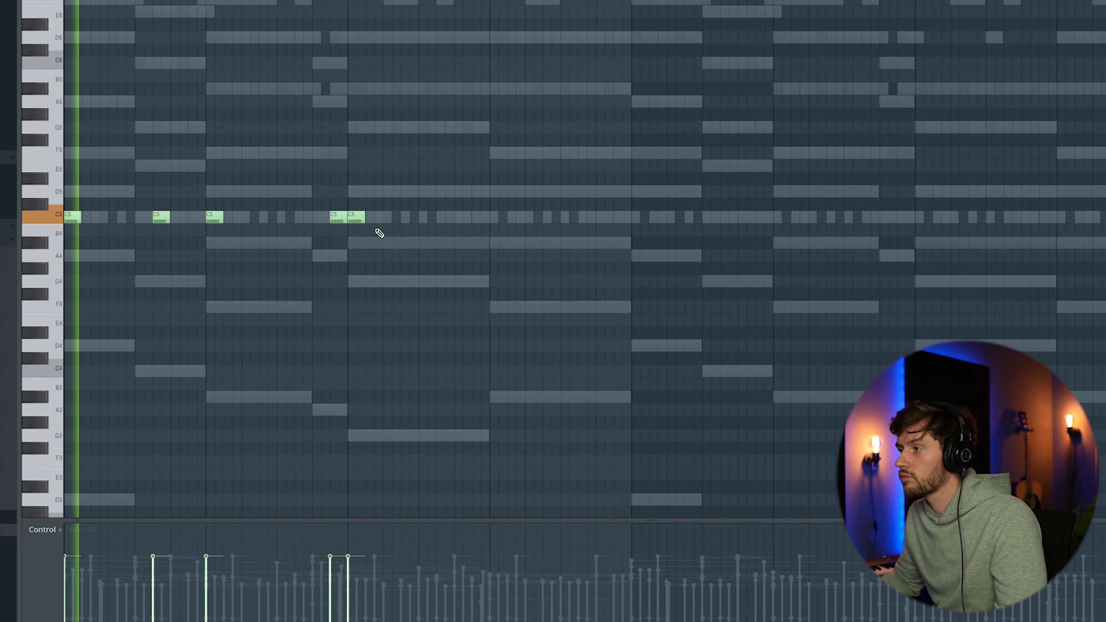
click(437, 217)
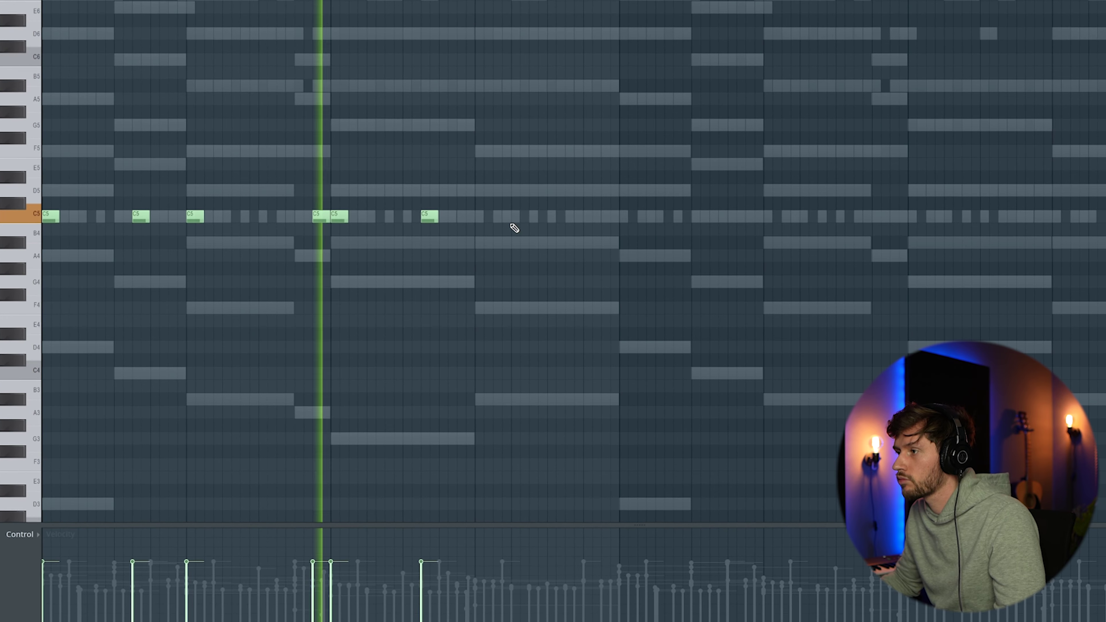
click(482, 217)
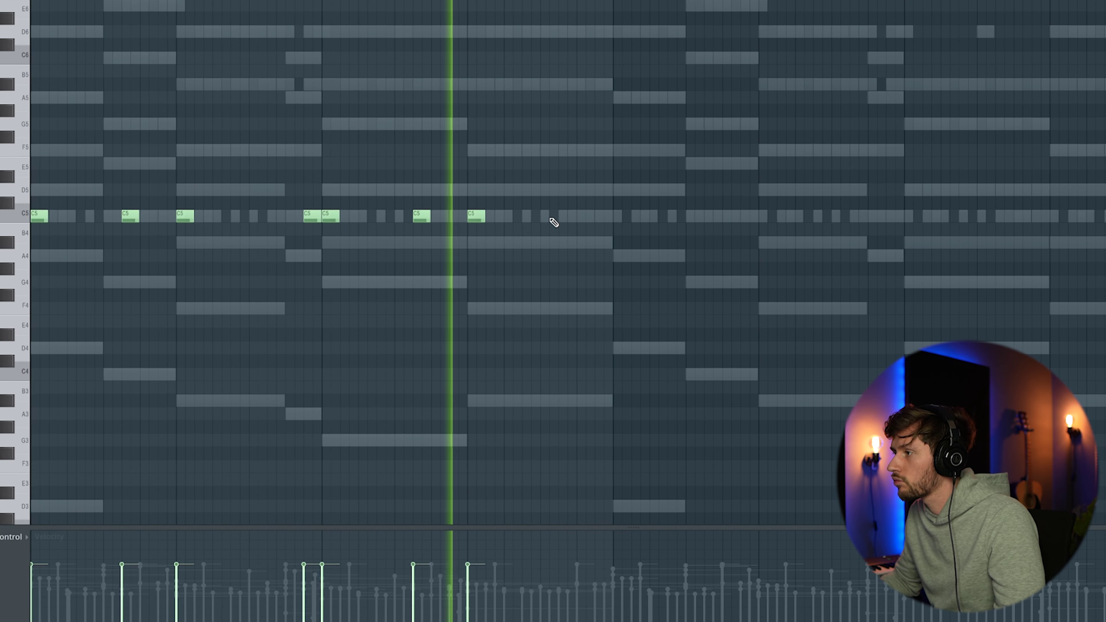
click(602, 217)
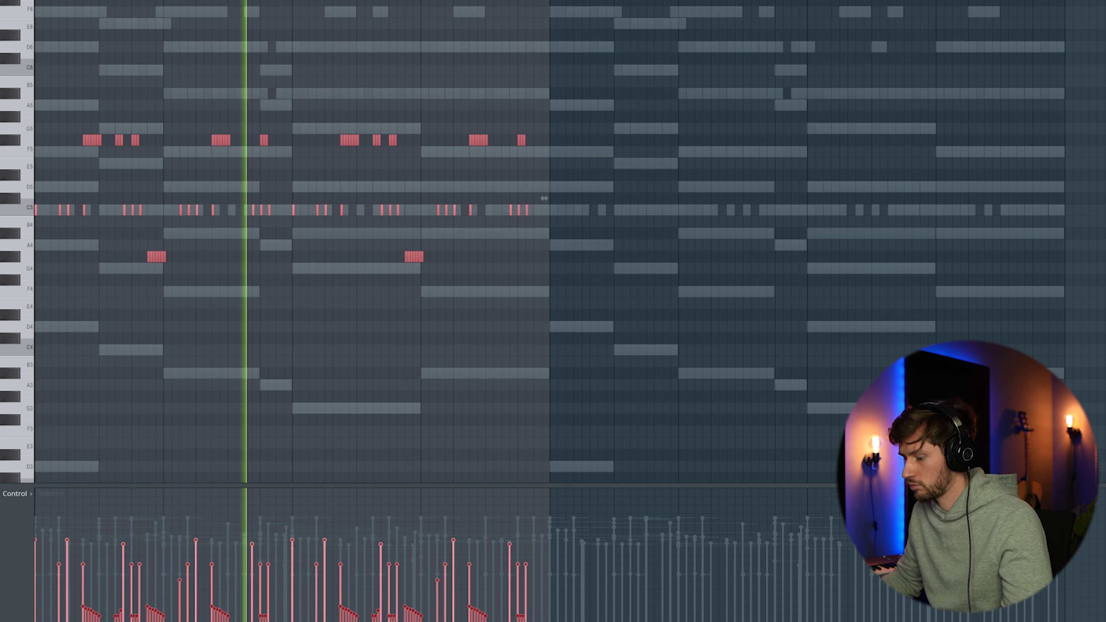
Duplicate the SB - HAT (4) notes from bars 1–4 into bars 5–8, and unmute the Serum channel
key(ctrl+b)
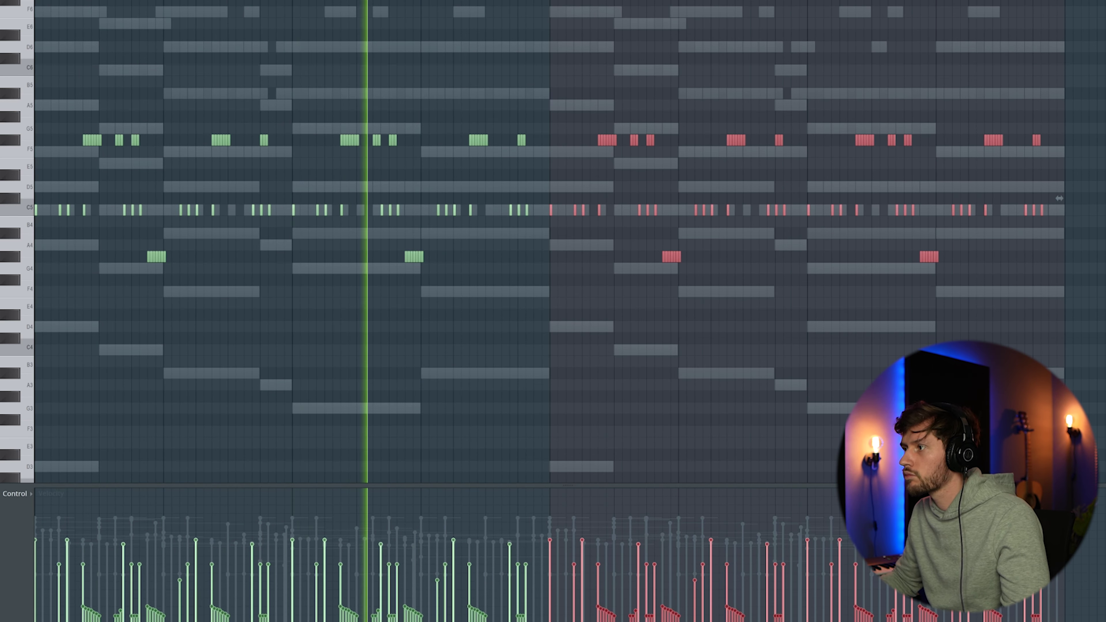
ctrl+click(470, 21)
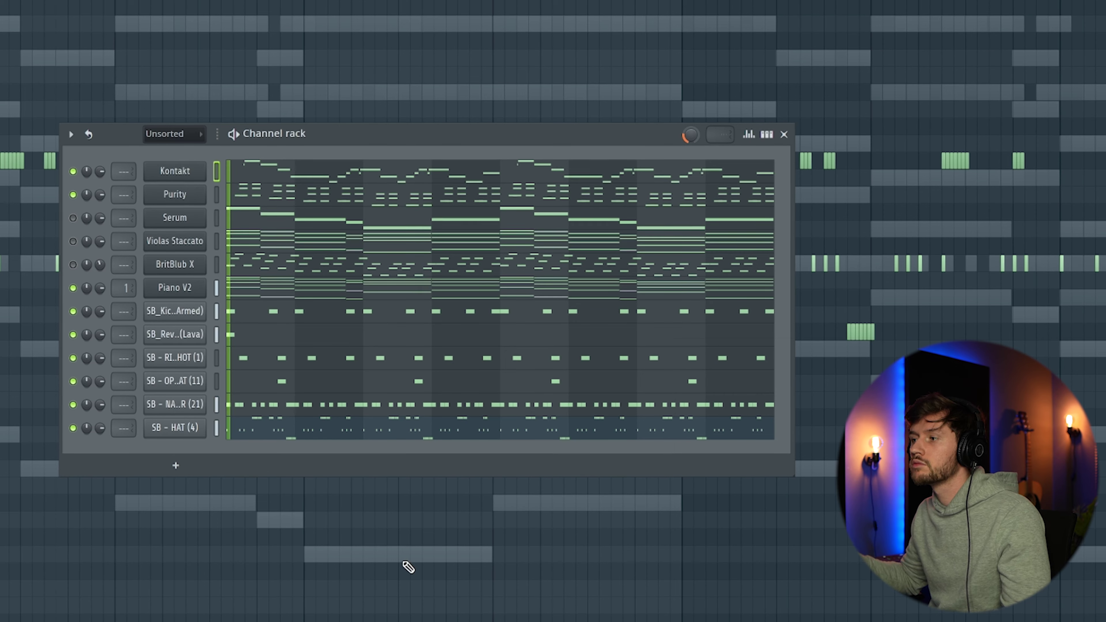
click(71, 217)
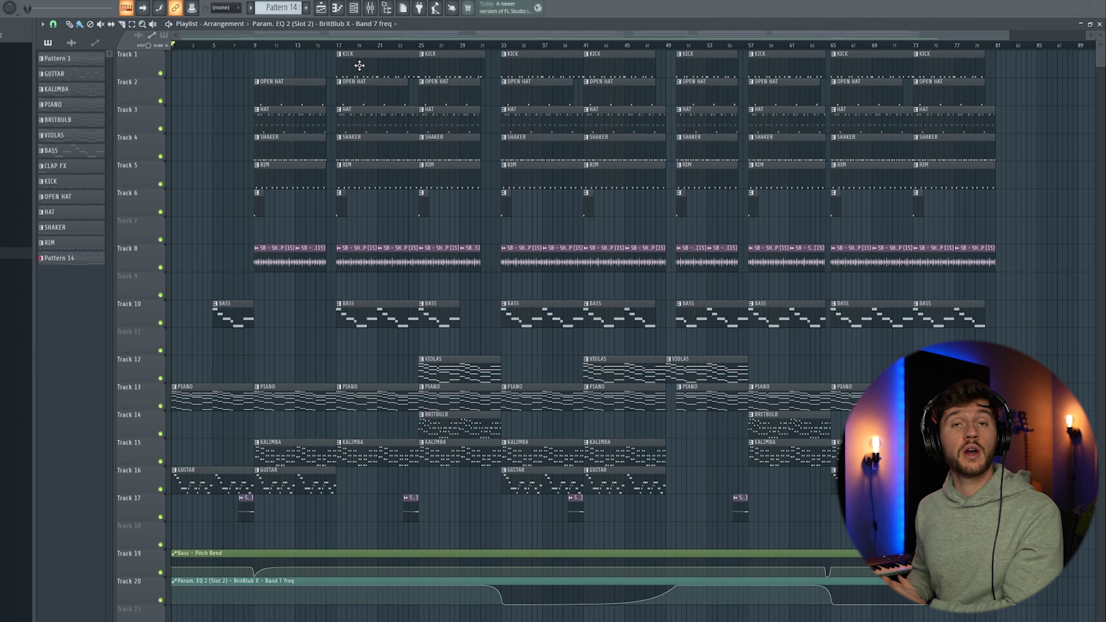
Play the finished arrangement and inspect the ValhallaVintageVerb settings on the Guitar mixer track
key(space)
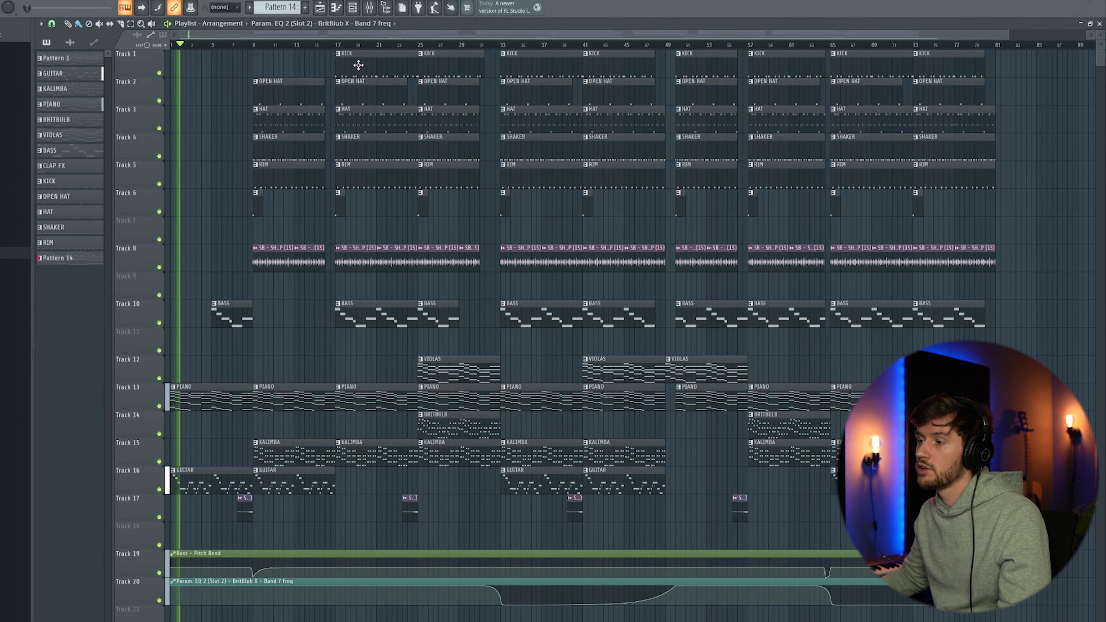
click(389, 10)
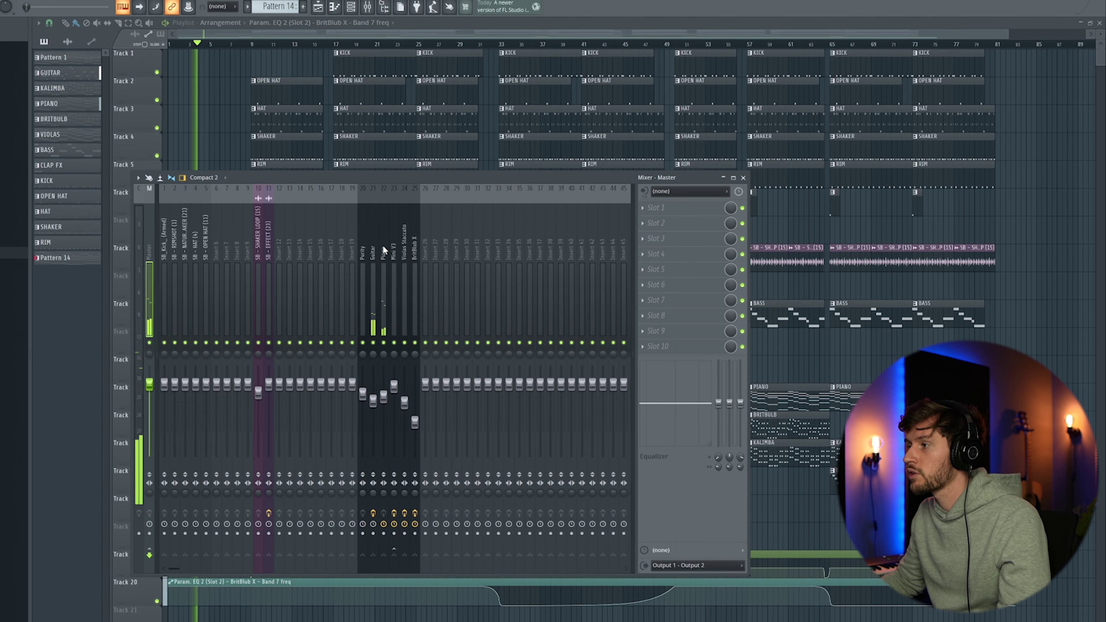
click(375, 247)
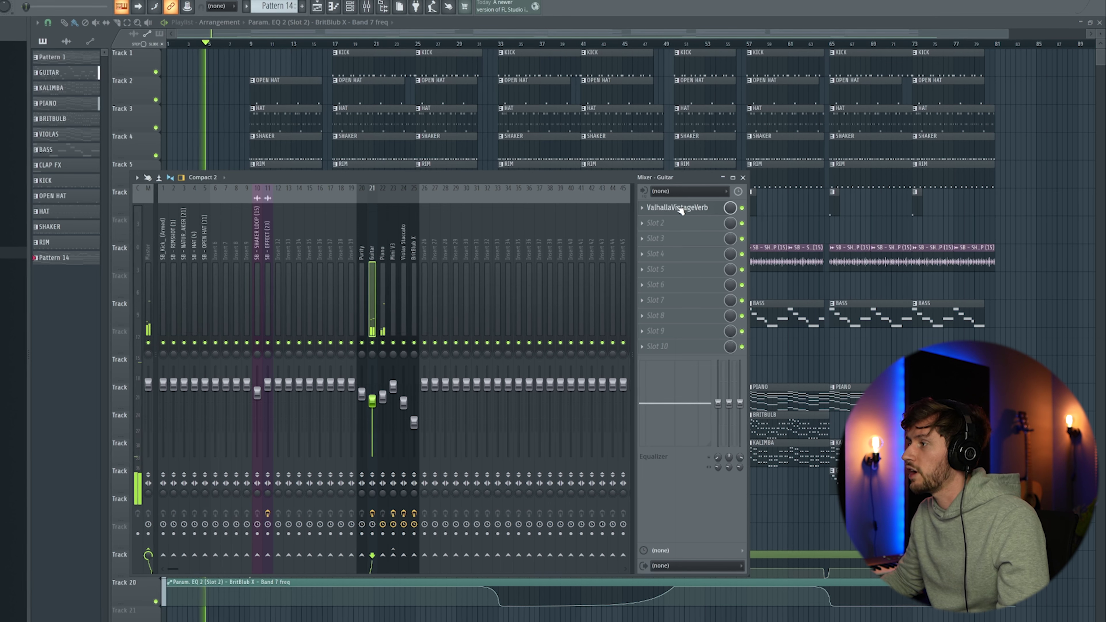
click(681, 209)
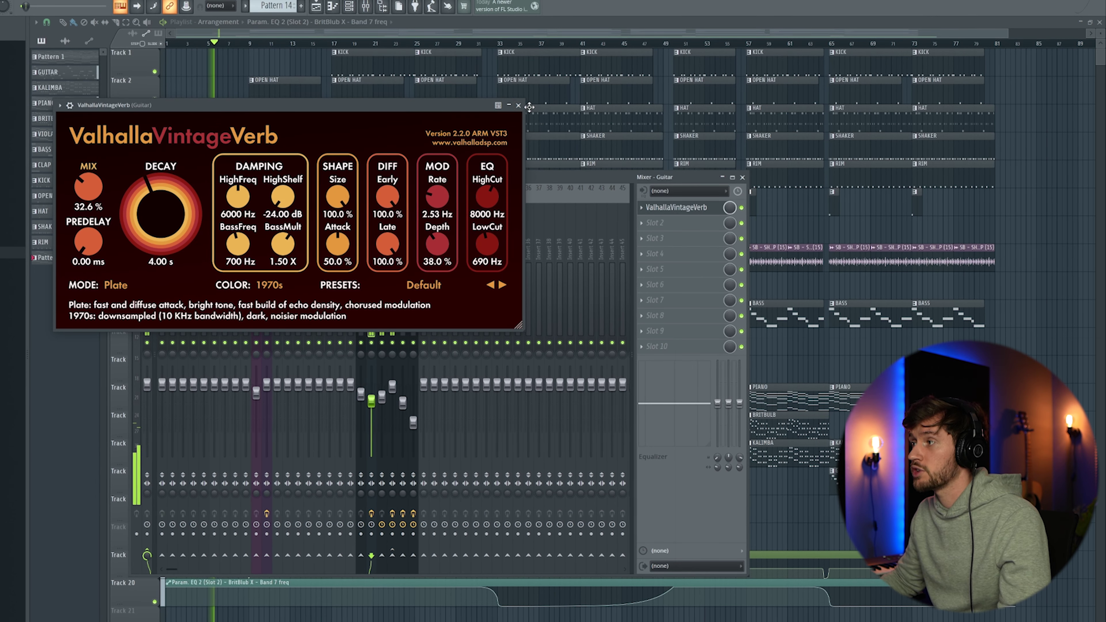
click(519, 105)
key(F9)
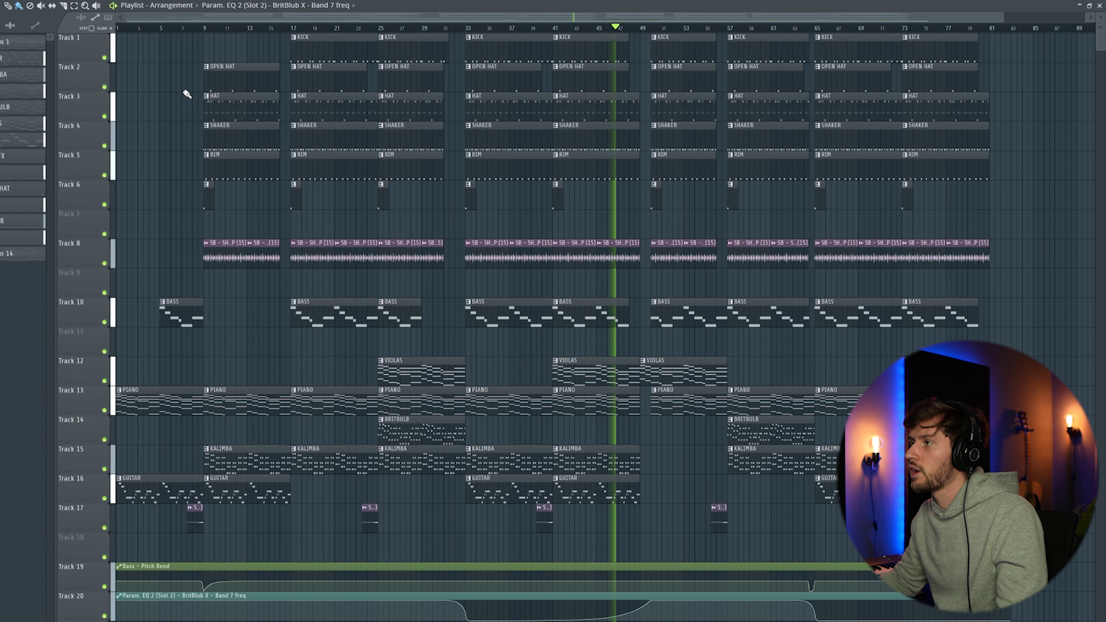
Inspect the ValhallaVintageVerb settings on the Violas Staccato mixer track while the arrangement plays
key(F9)
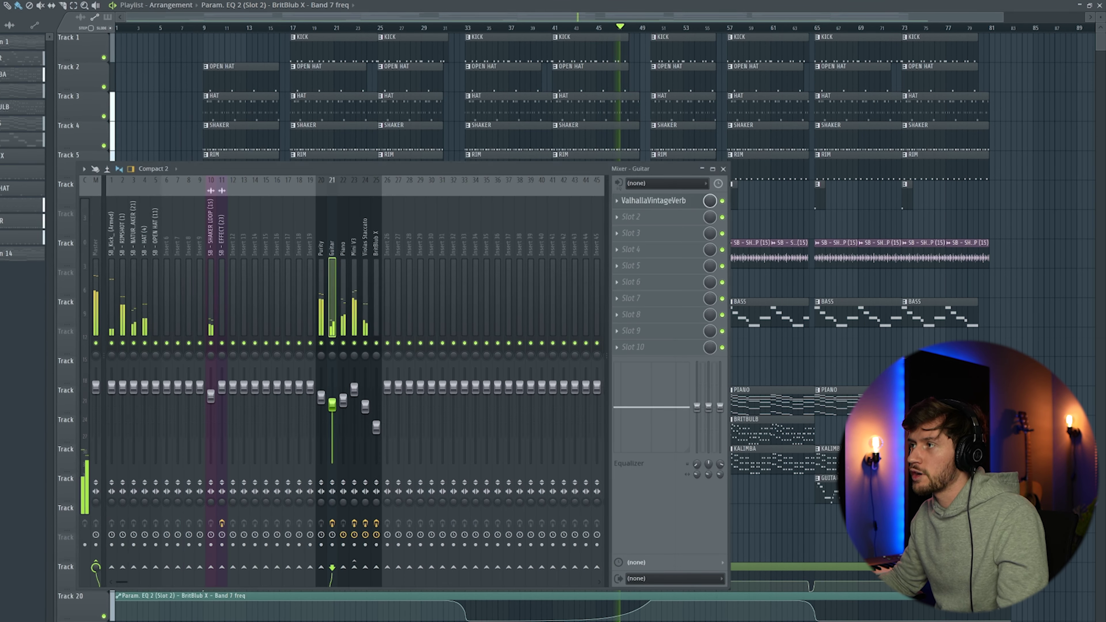
click(364, 249)
click(666, 200)
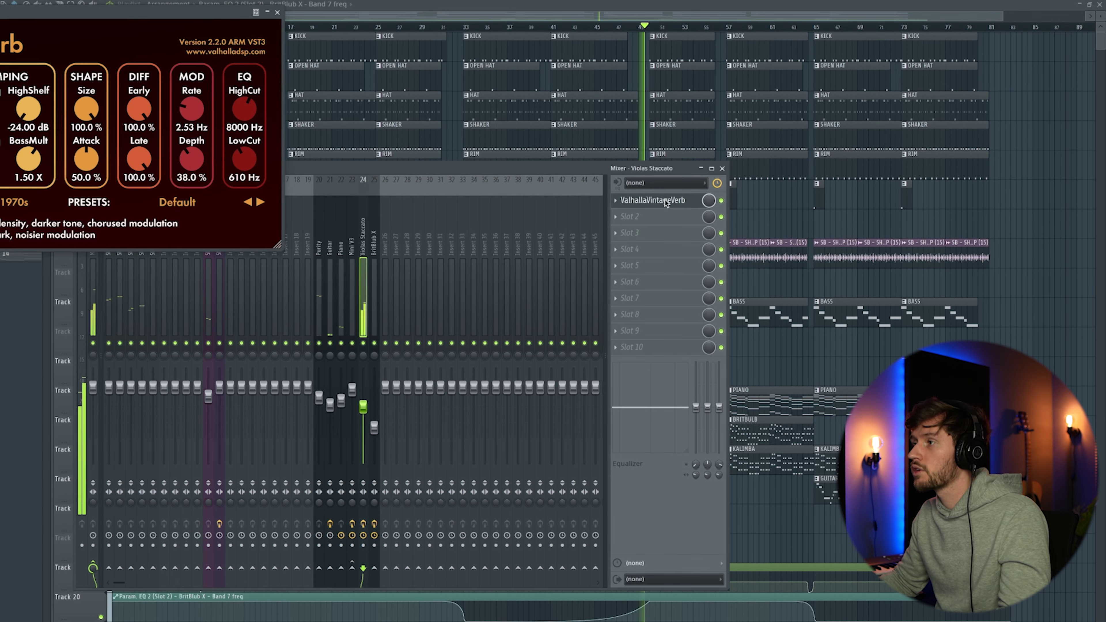
drag(36, 9, 334, 187)
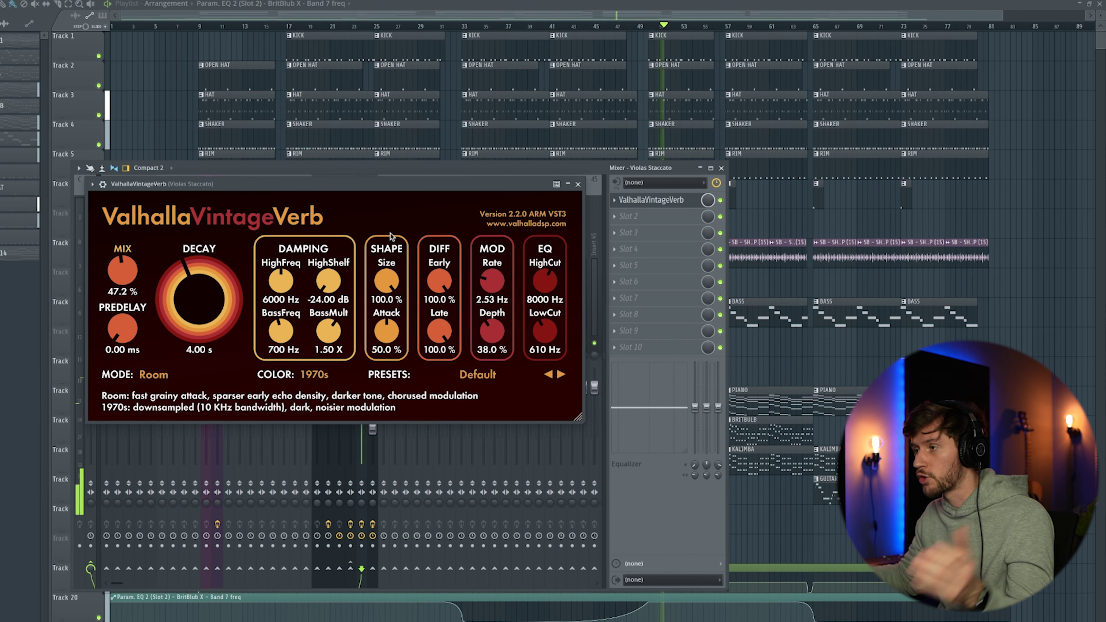
click(578, 183)
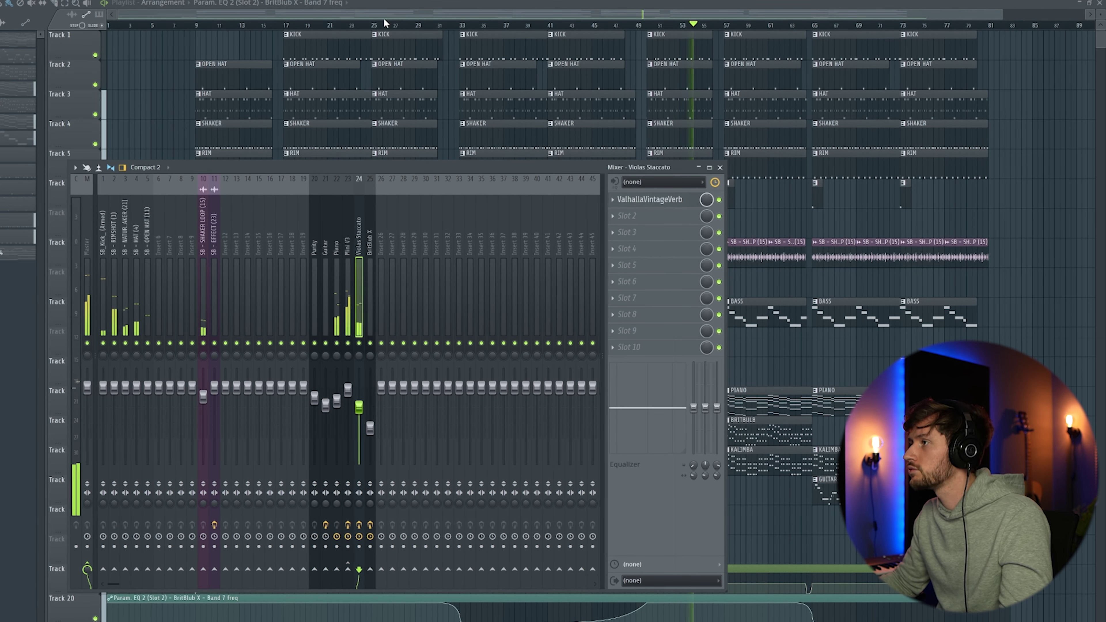
key(F9)
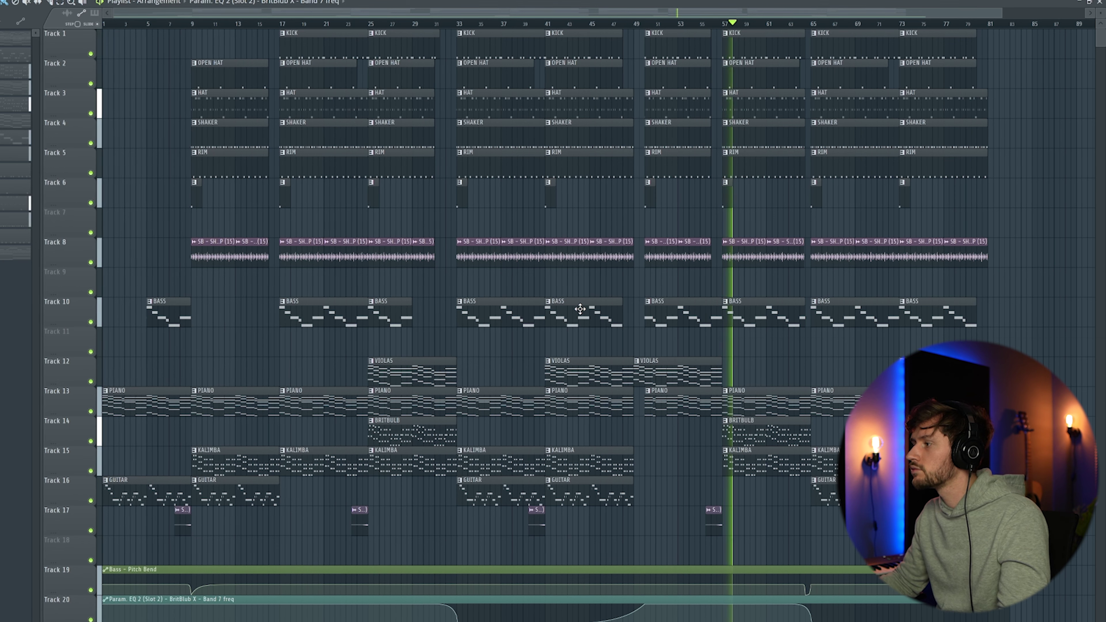
Examine both Fruity parametric EQ 2 effects on the BritBlub X mixer track, and stop playback
key(F9)
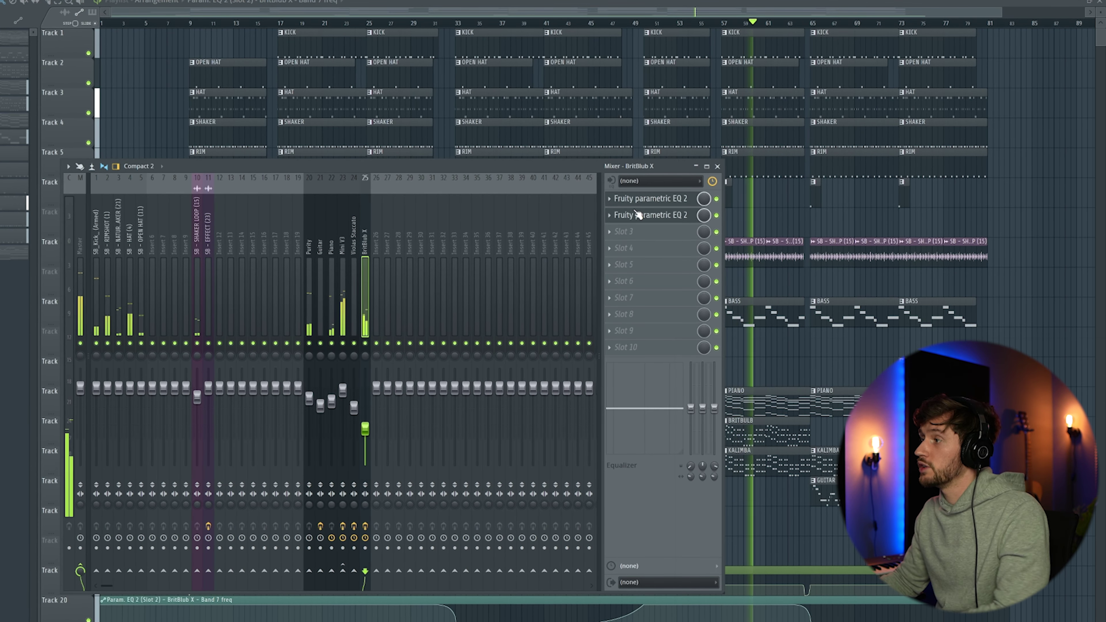
click(649, 198)
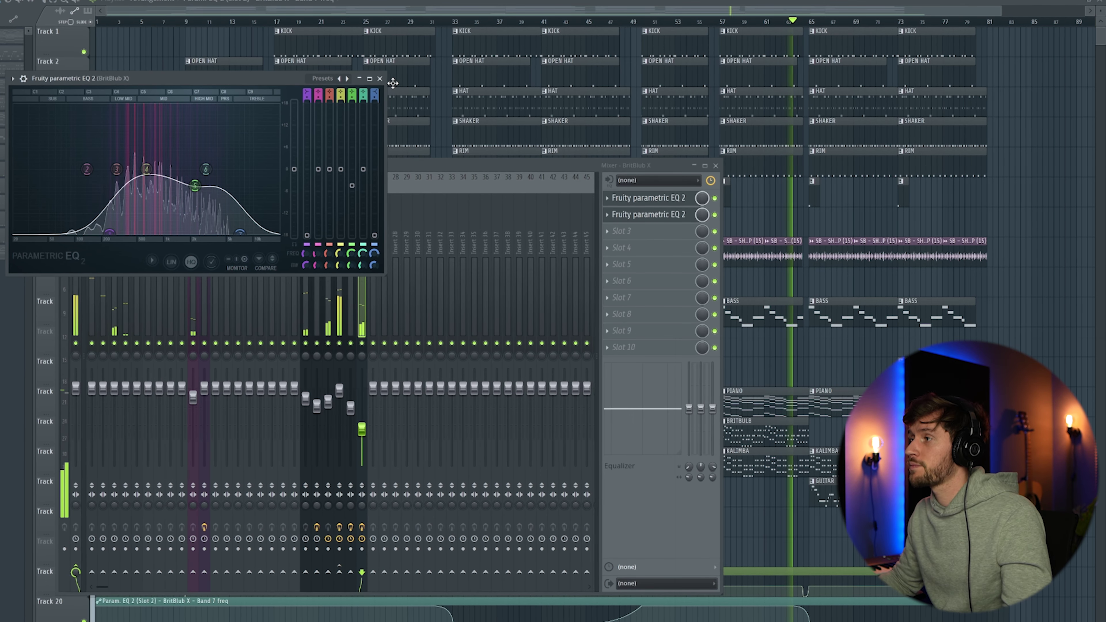
click(380, 78)
click(644, 215)
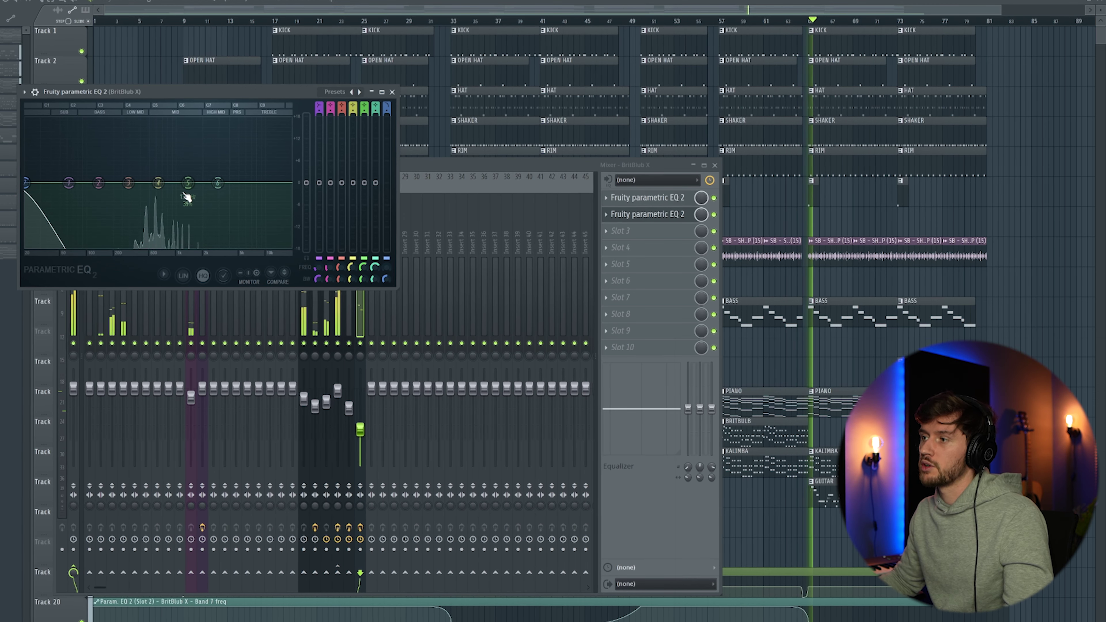
click(432, 9)
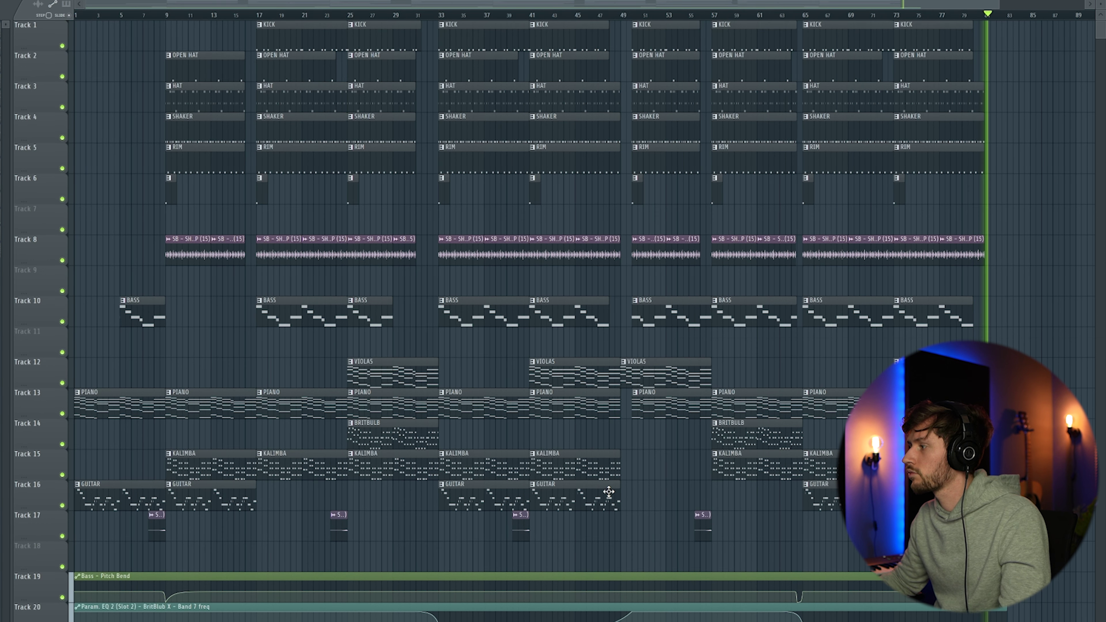
key(space)
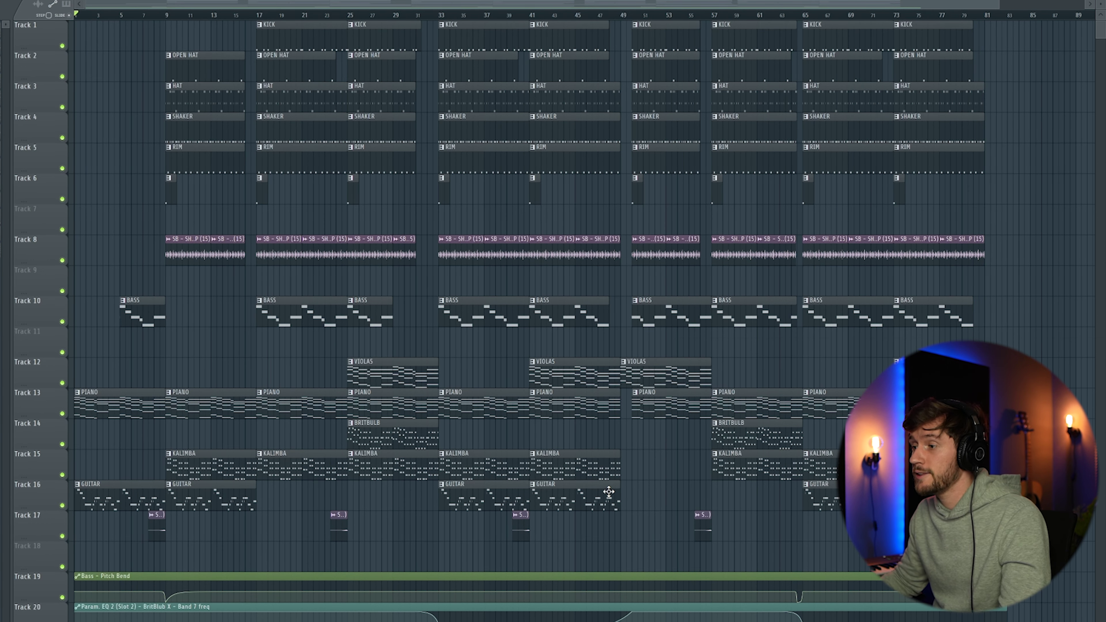
Solo Track 17 and listen to its effect clip leading into bar 9
right_click(62, 537)
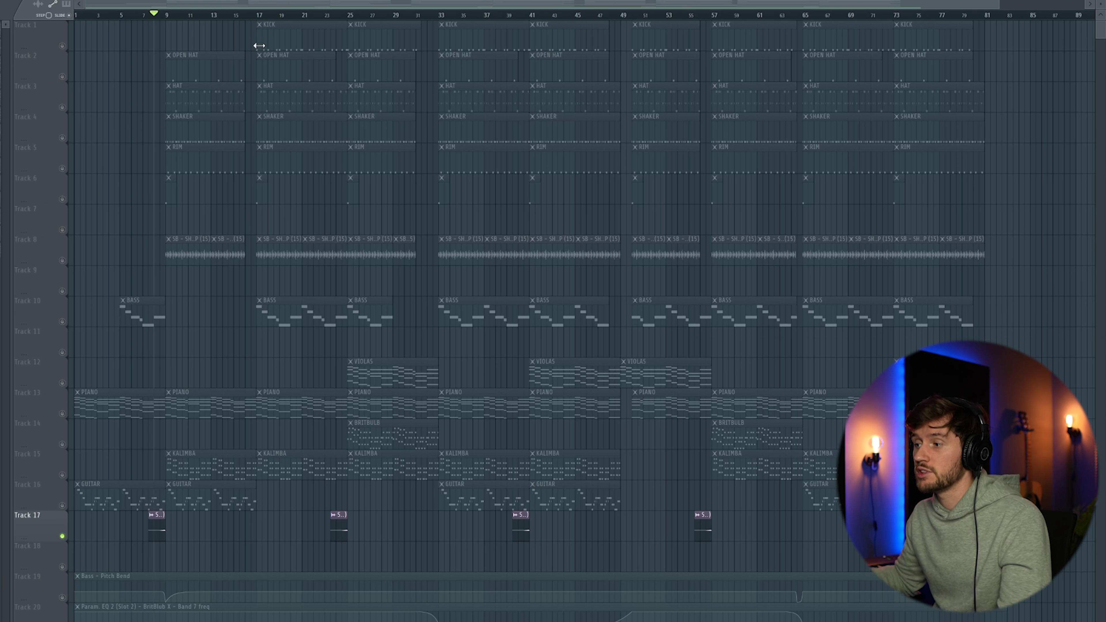
key(space)
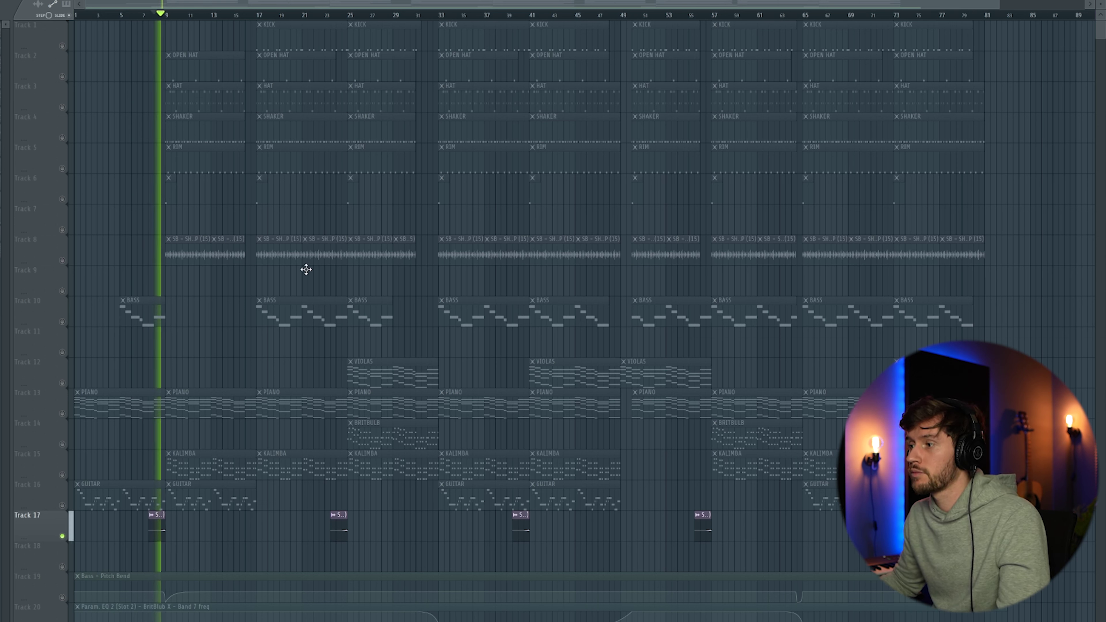
key(space)
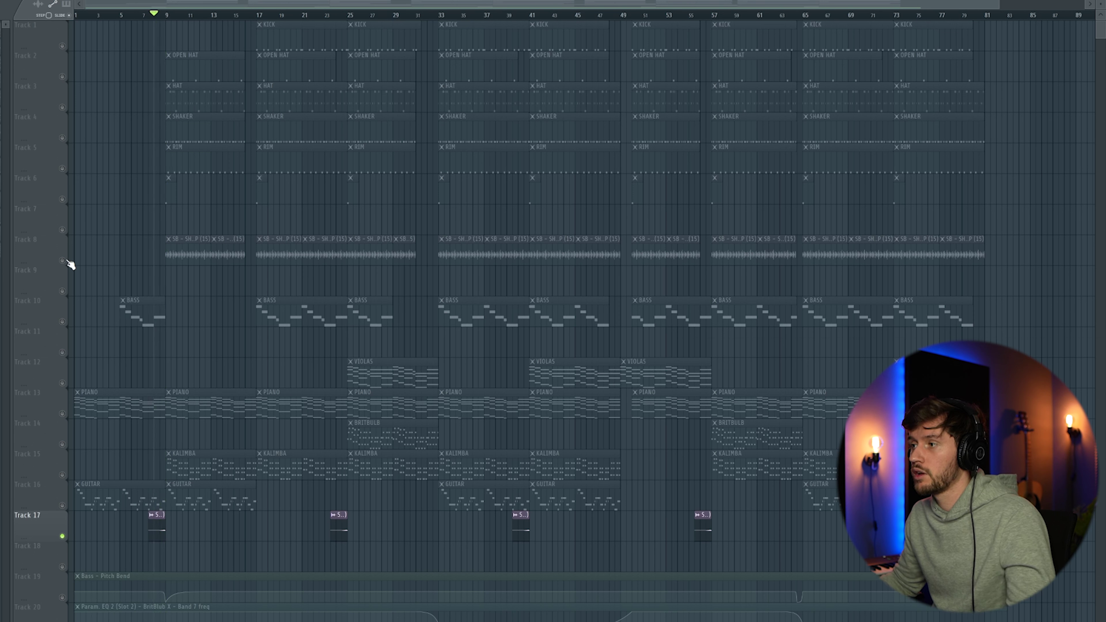
Solo Track 8, inspect the SB - SHAKER LOOP (15) channel settings, and unsolo the track
right_click(65, 261)
double_click(204, 257)
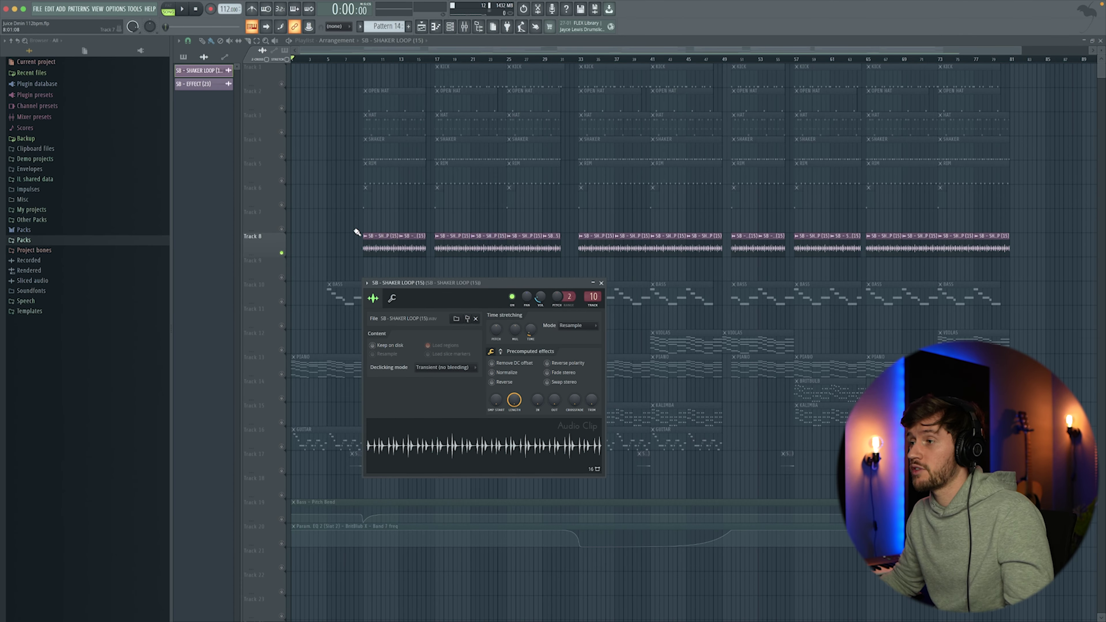
right_click(281, 253)
Play the full arrangement from bar 8 to hear the transition into bar 9
drag(1018, 51, 439, 62)
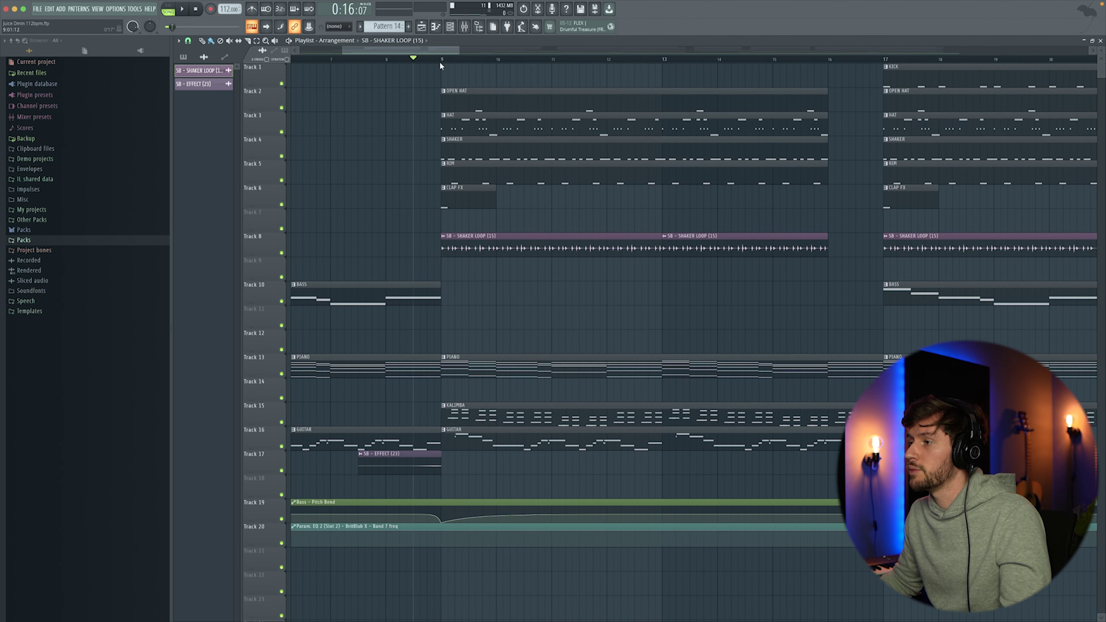
click(386, 61)
key(space)
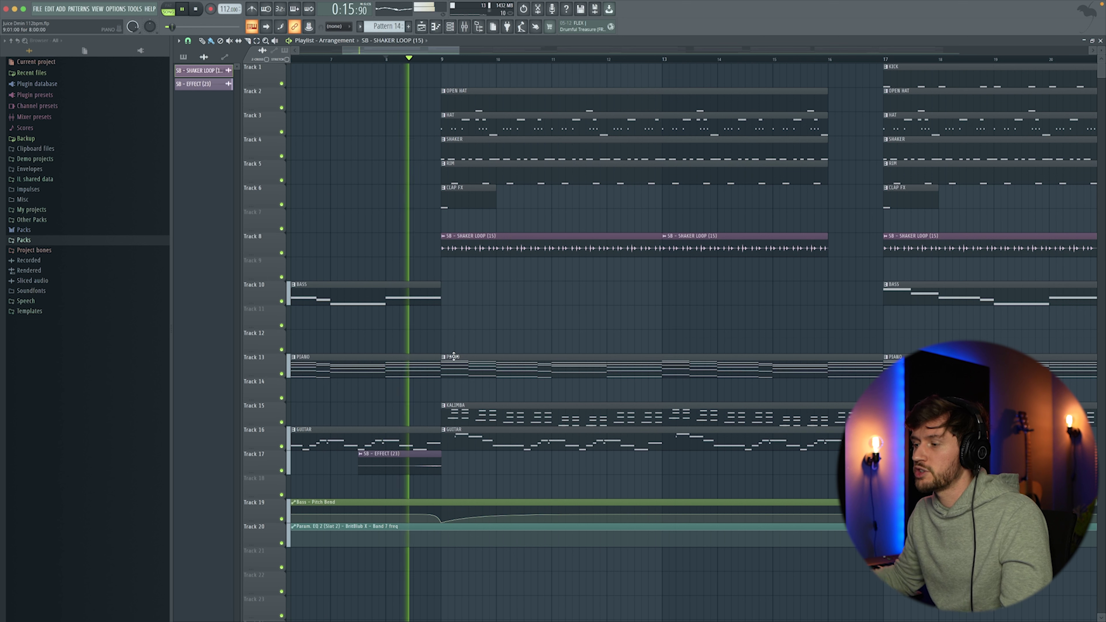
Stop playback, open the Bass channel's Serum plugin from the channel rack, and demonstrate its pitch bend wheel with the bend-down range at -12
key(space)
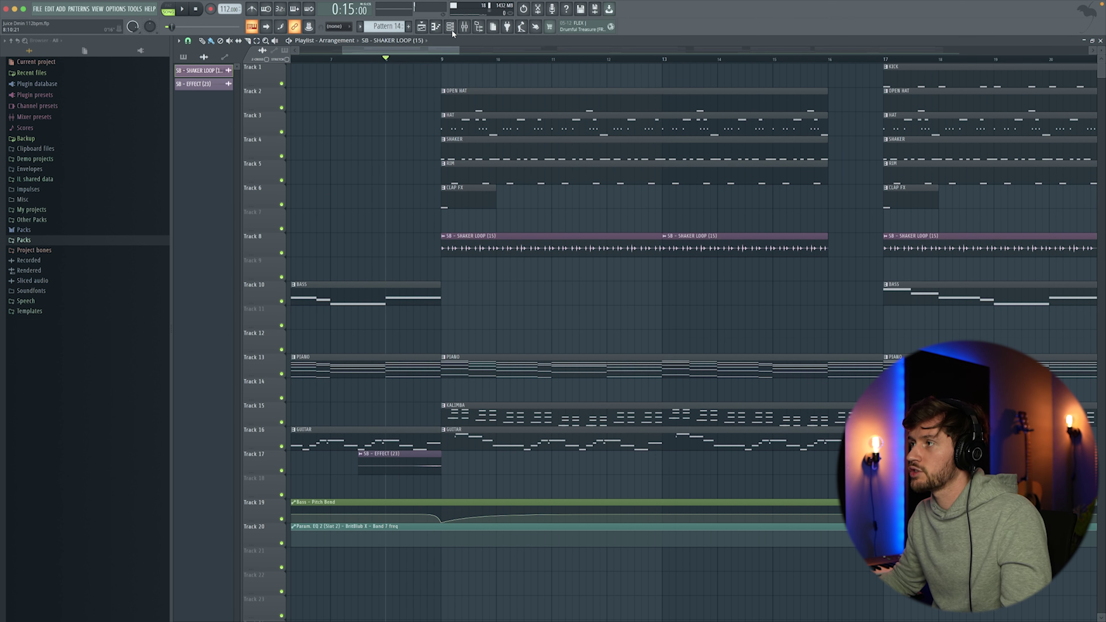
click(465, 26)
key(F6)
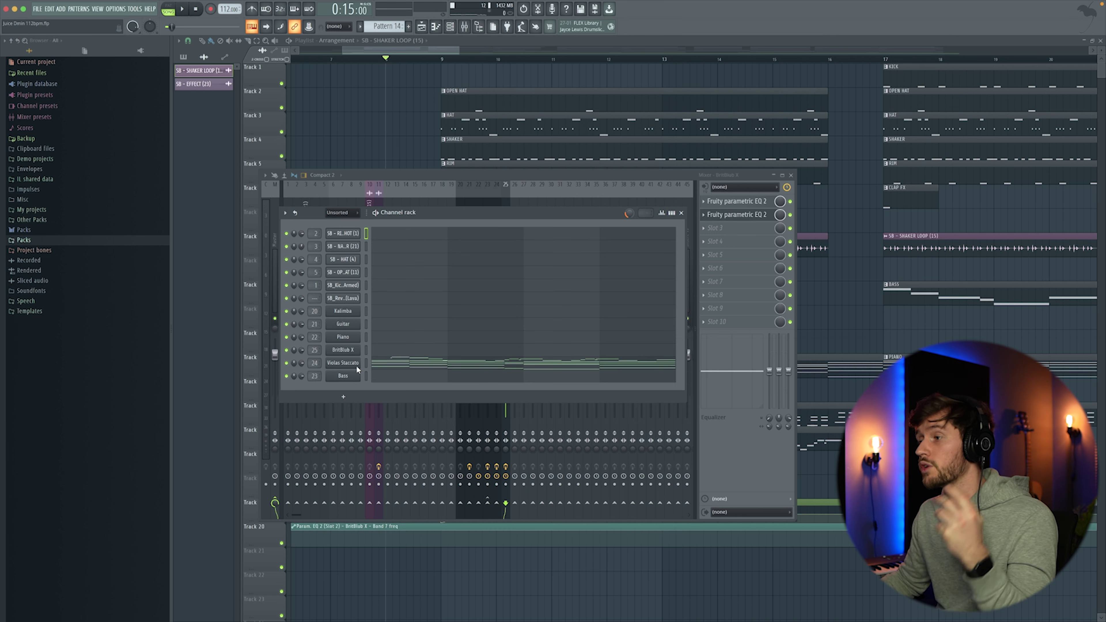
click(352, 377)
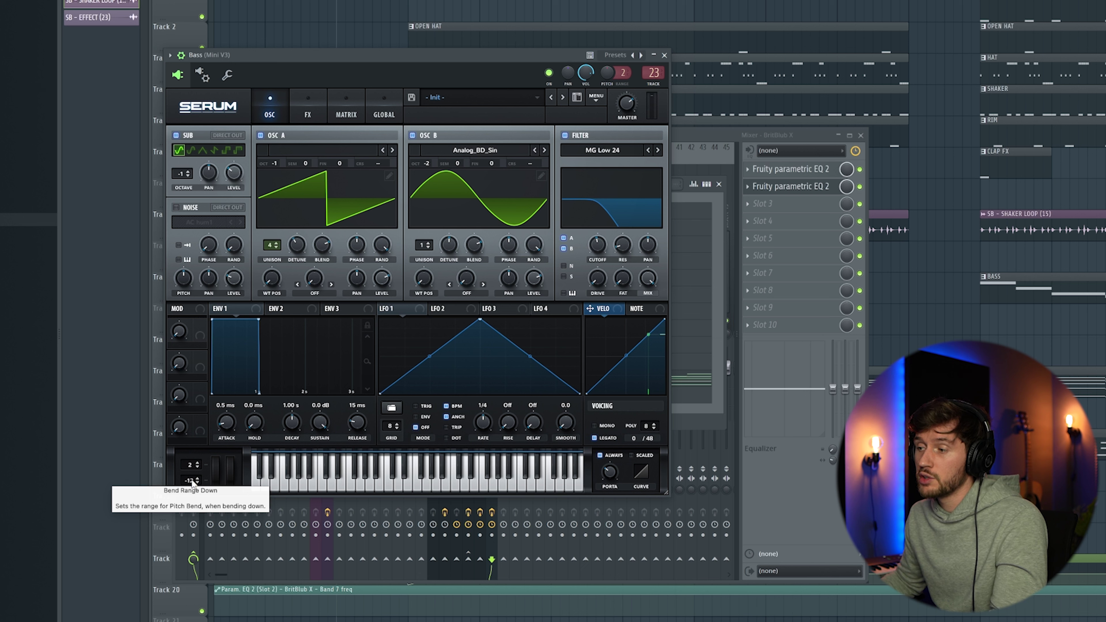
drag(216, 477, 217, 464)
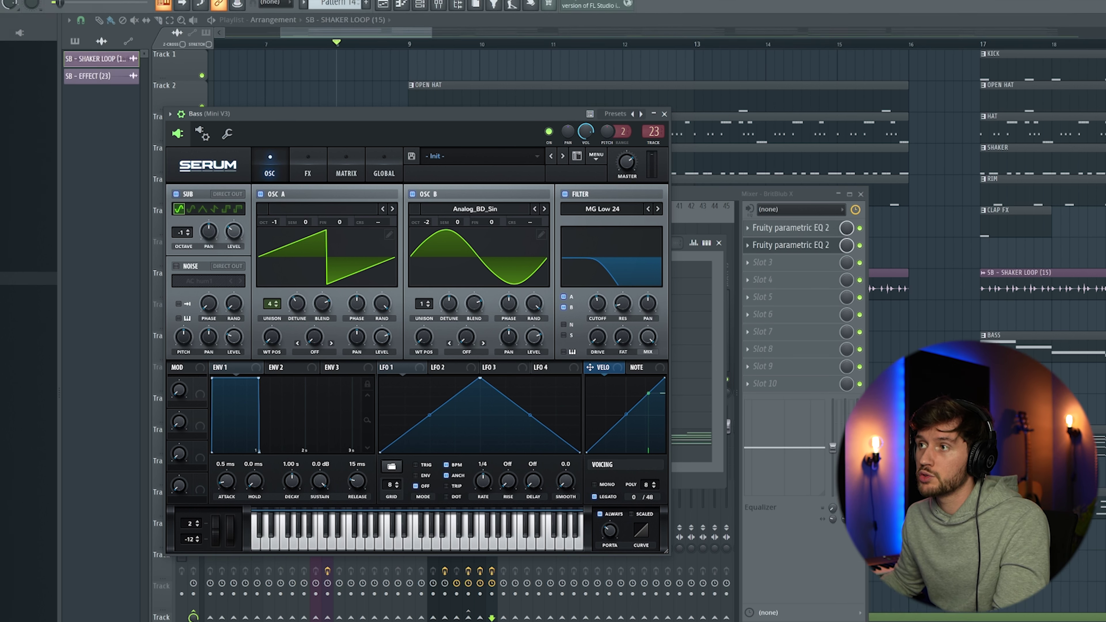
Show the automation clip options for the last tweaked parameter, the Bass pitch bend
click(12, 8)
mouse_move(53, 145)
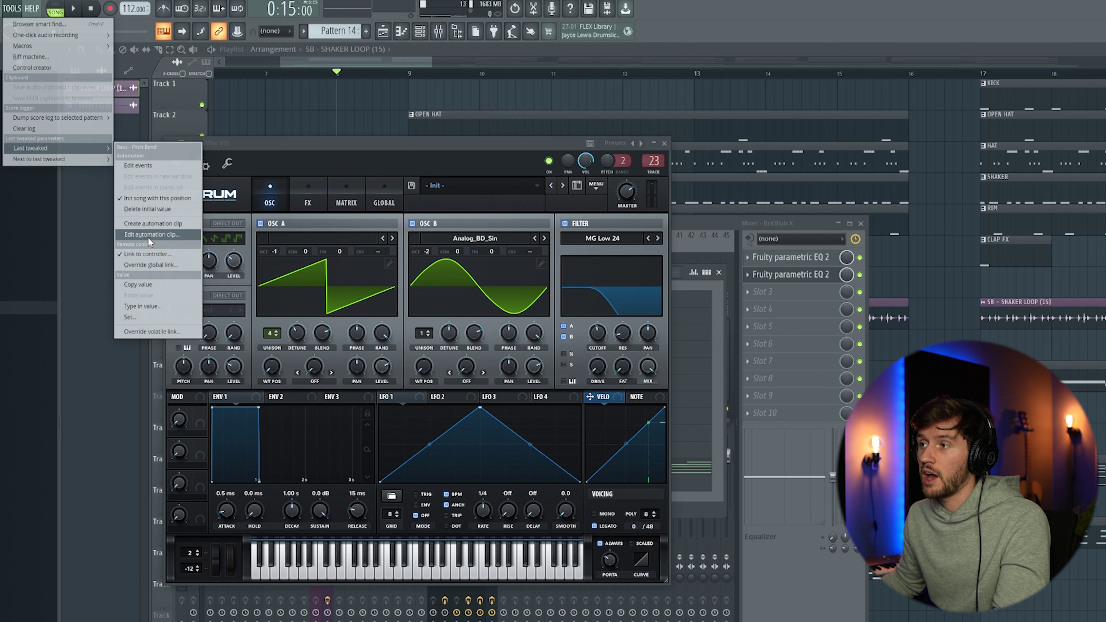
click(152, 220)
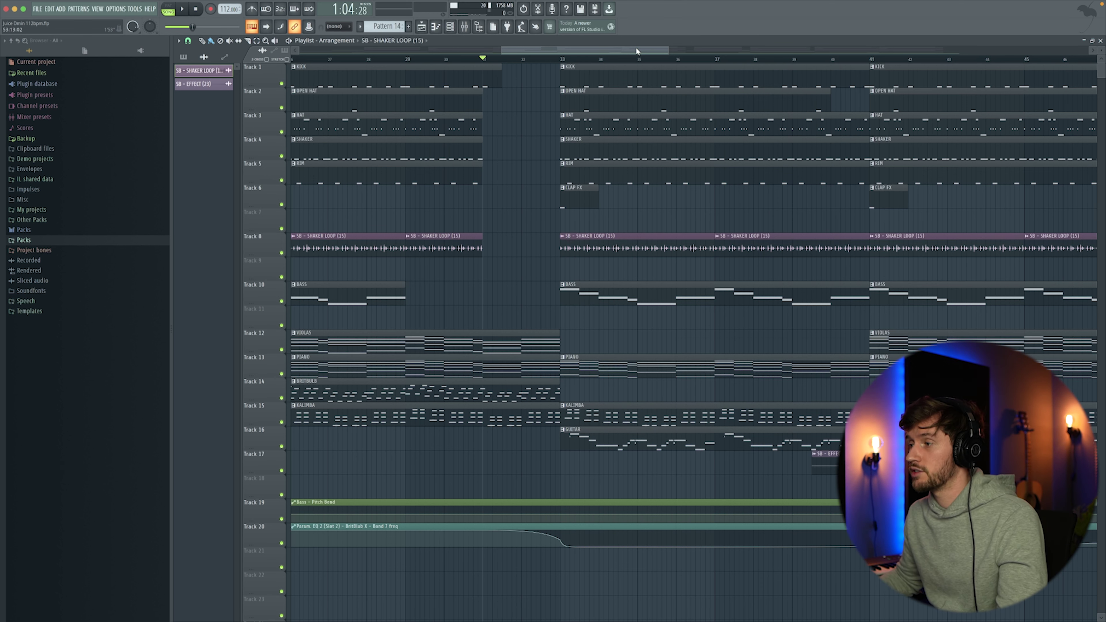
Play the filter transition into bar 33, and raise the band 7 frequency fully in BritBlub X's Fruity parametric EQ 2
key(space)
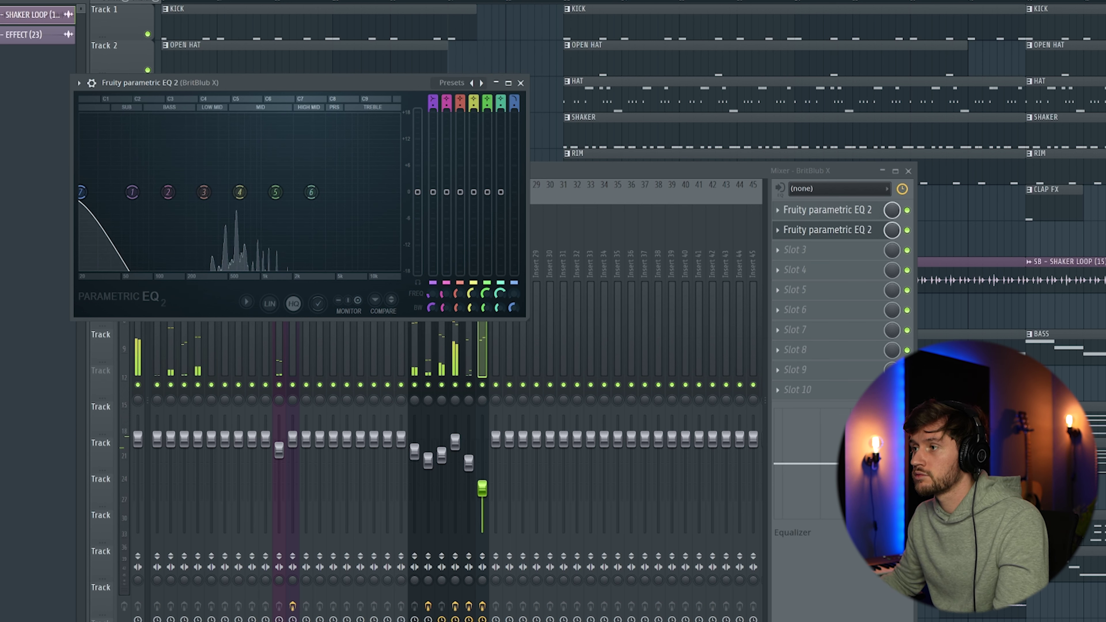
drag(515, 293, 515, 196)
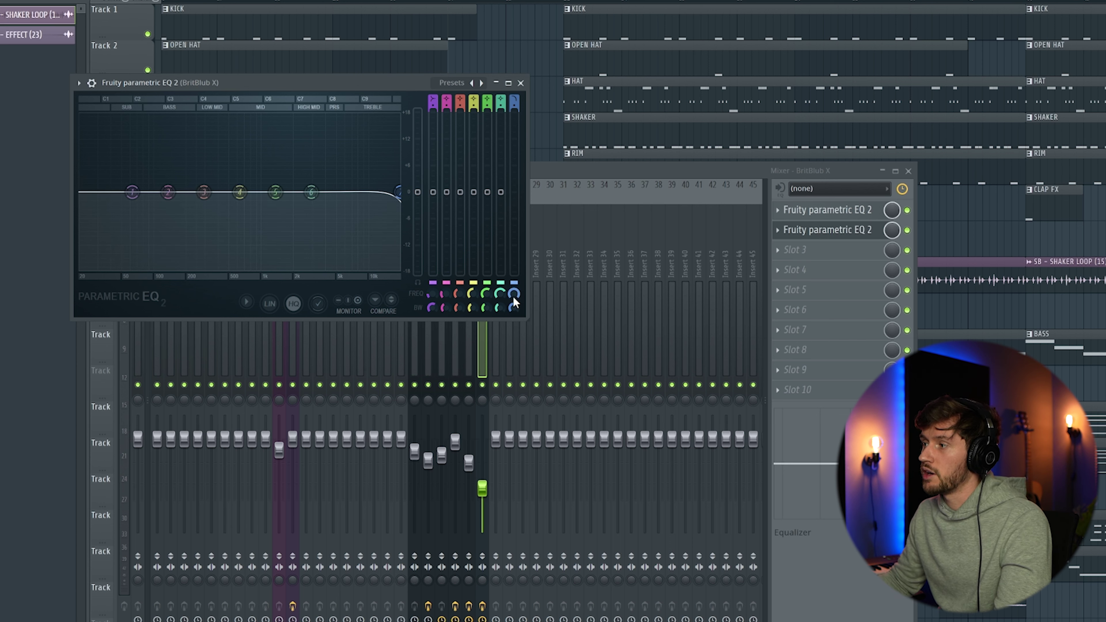